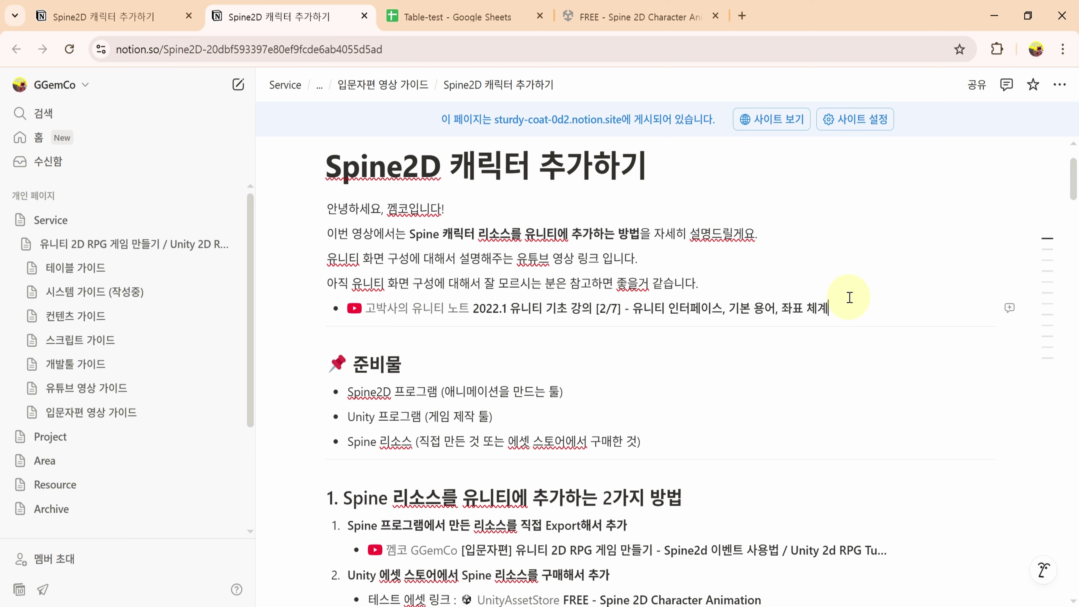
Review the Notion guide's Unity basics link and the two ways of adding Spine resources to Unity.
mouse_move(766, 315)
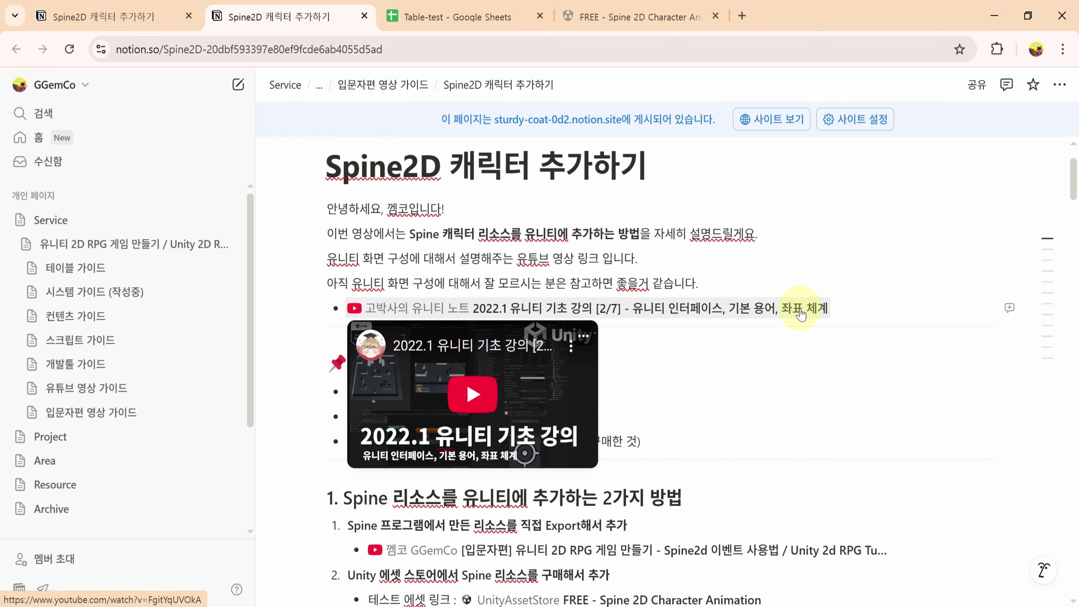
scroll(800, 314, "down", 5)
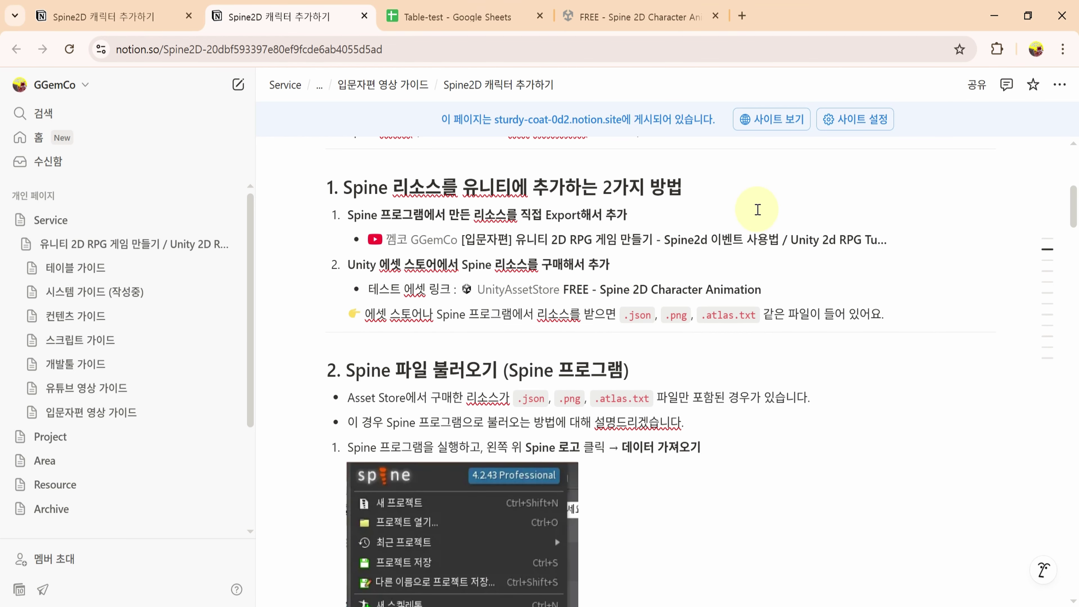
mouse_move(761, 247)
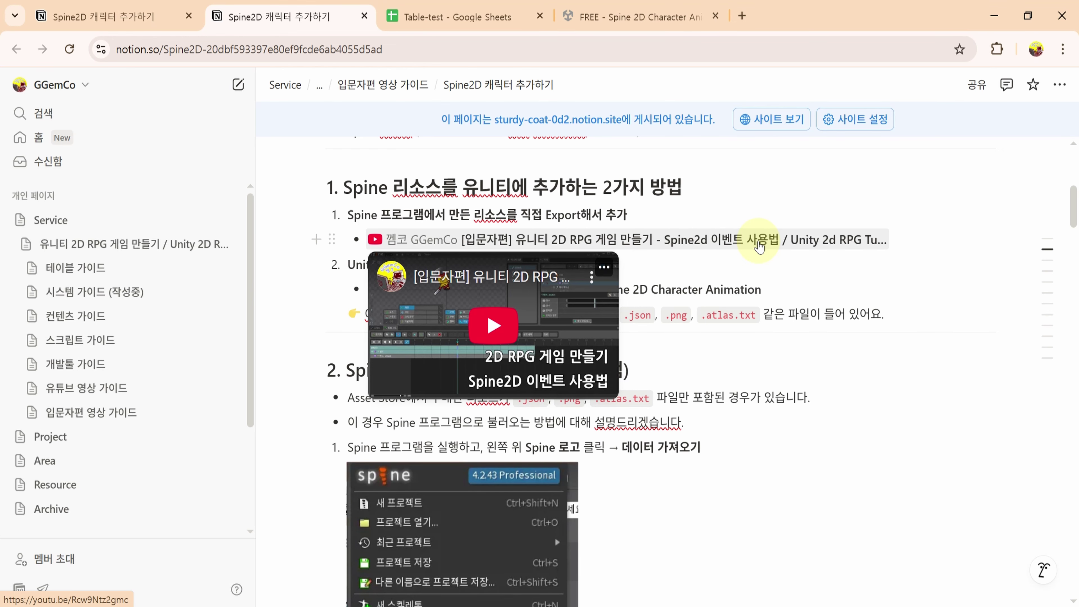
Switch to the FREE - Spine 2D Character Animation store page, view its second preview image, and open the asset in the Unity Editor.
key("ctrl+4")
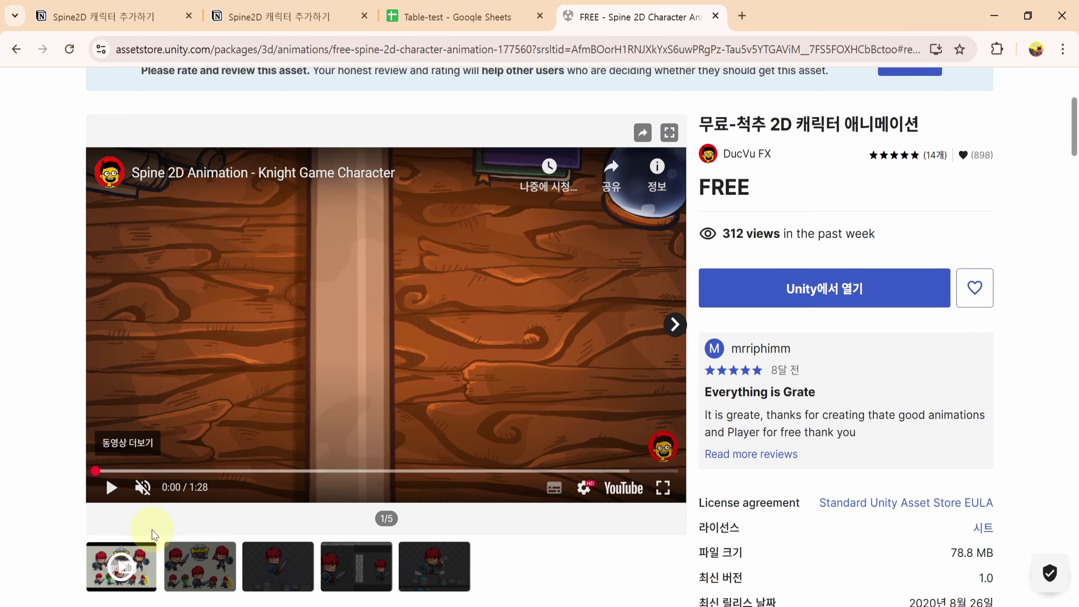
left_click(200, 566)
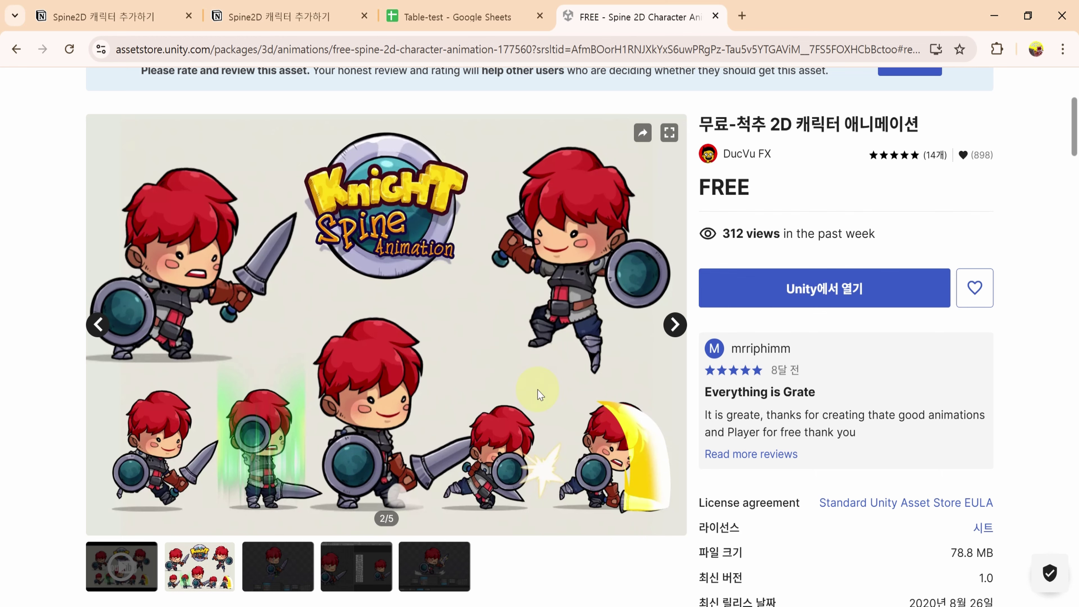
left_click(897, 297)
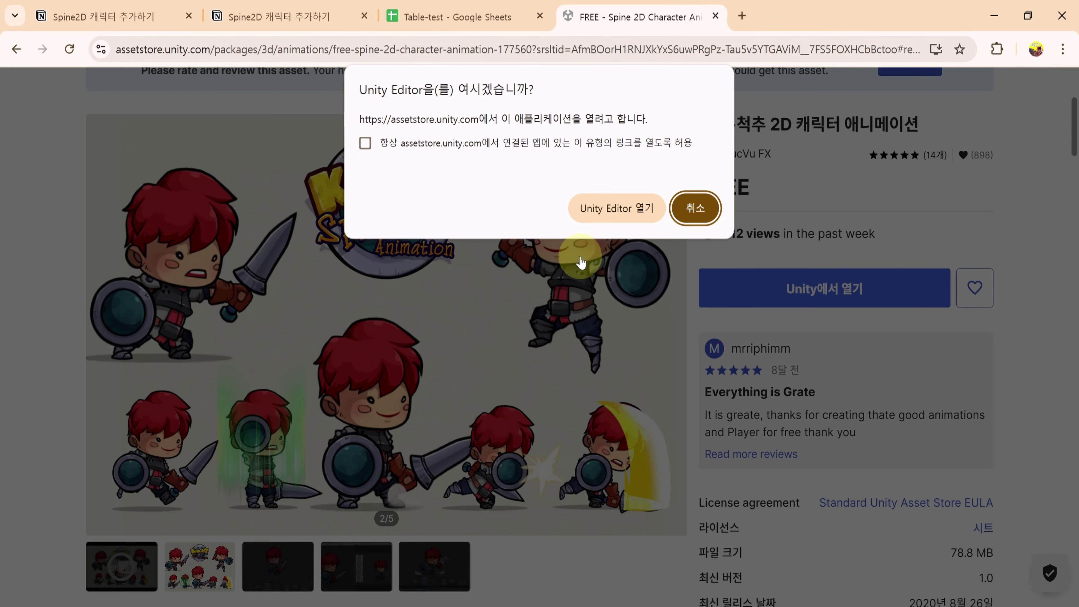
left_click(642, 213)
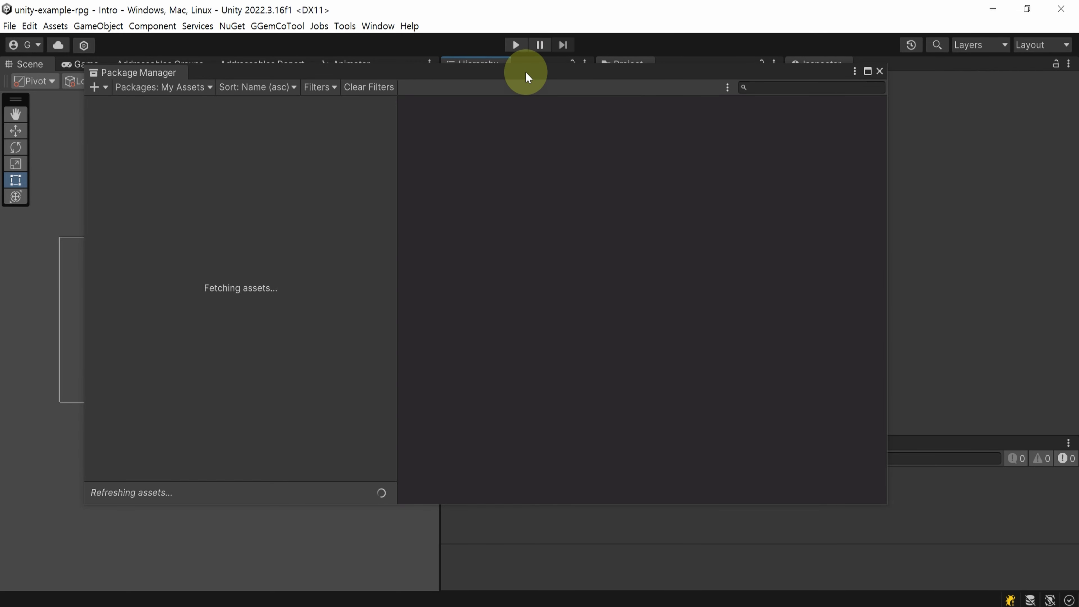
left_click_drag(525, 72, 522, 45)
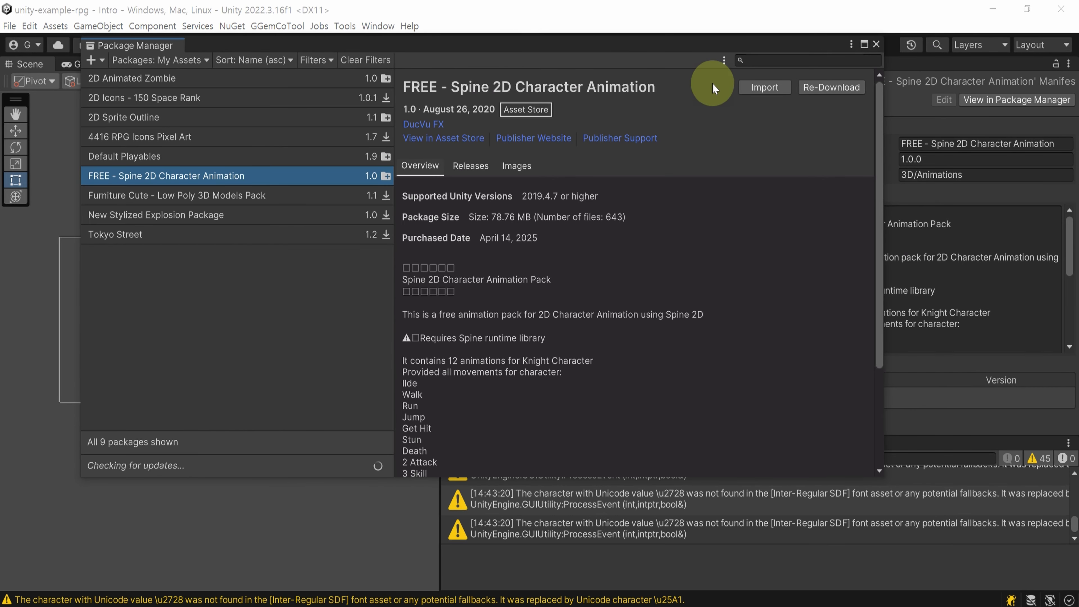
Import the FREE - Spine 2D Character Animation package into the project and close the Package Manager.
left_click(783, 87)
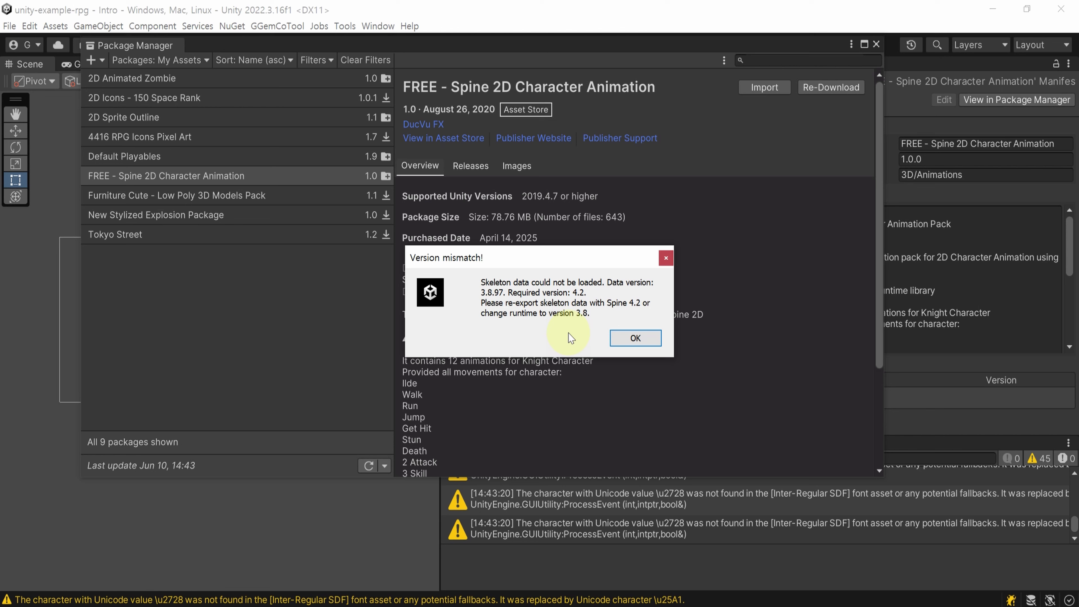
left_click(636, 338)
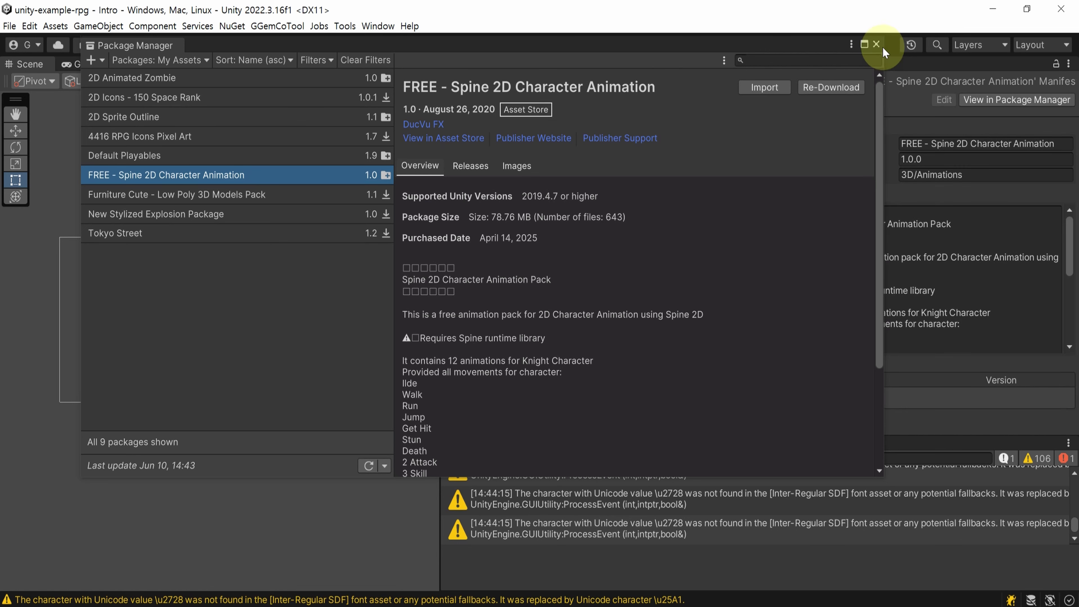
left_click(876, 45)
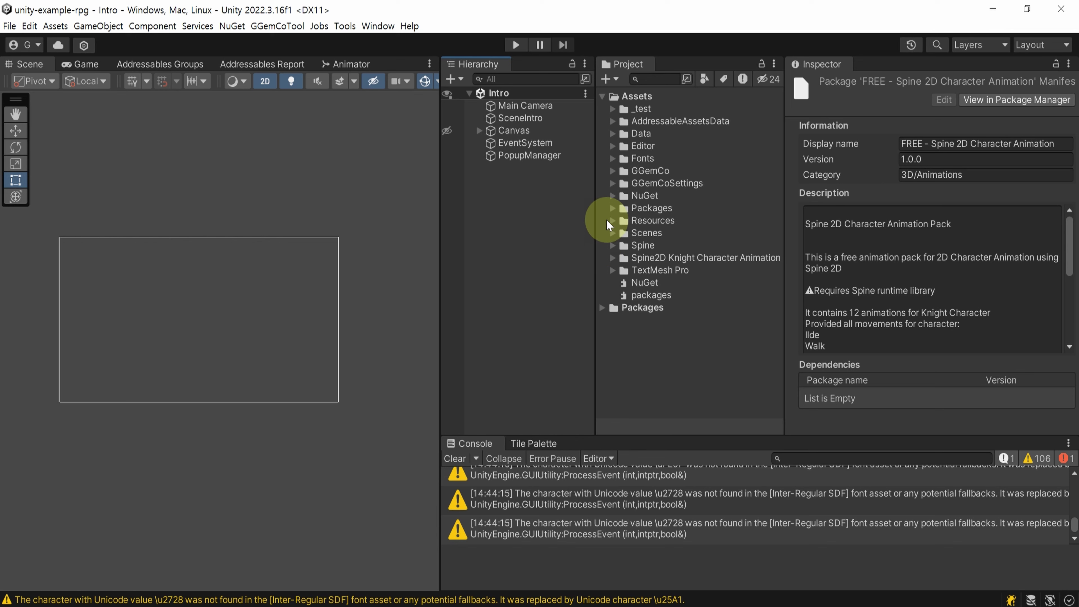
Examine the Knight skeleton data, texture, atlas and material assets in the Spine2D Knight Character Animation Pack's json_export folder.
left_click(611, 256)
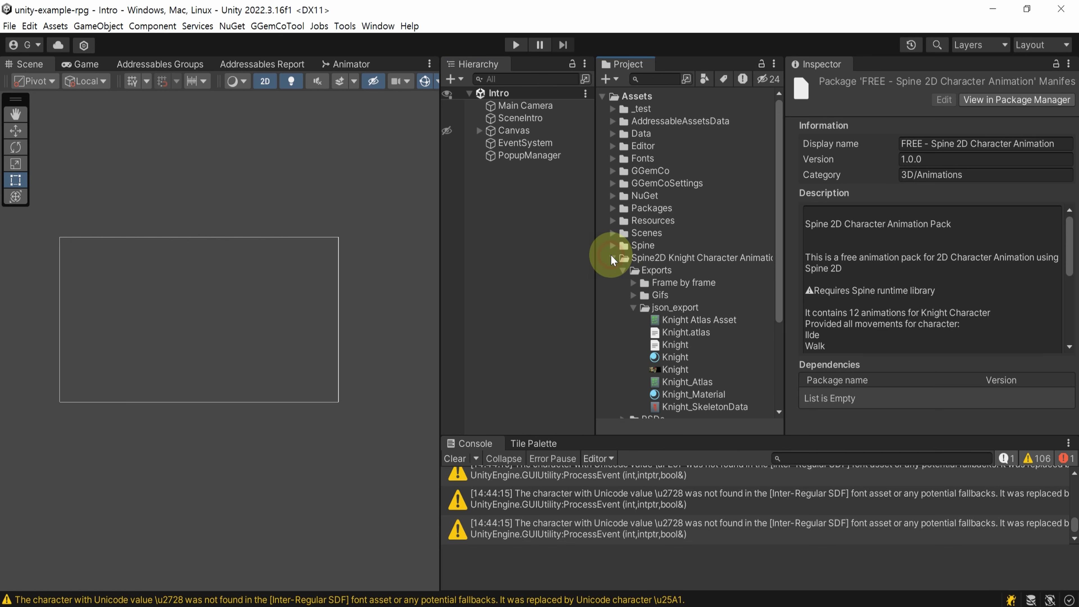
left_click(744, 275)
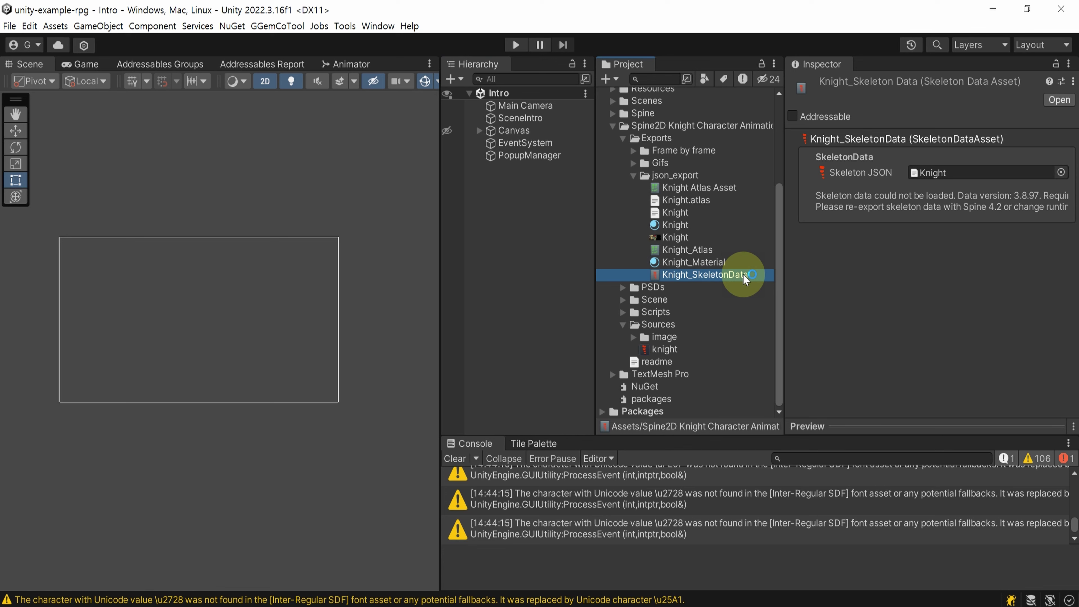
scroll(743, 278, "up", 2)
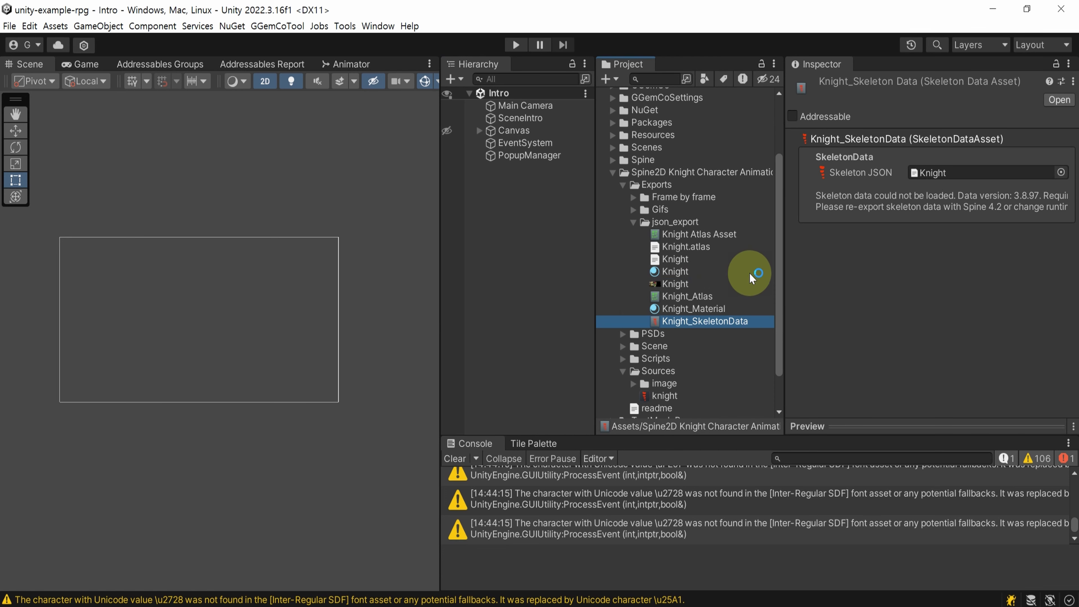
left_click(748, 272)
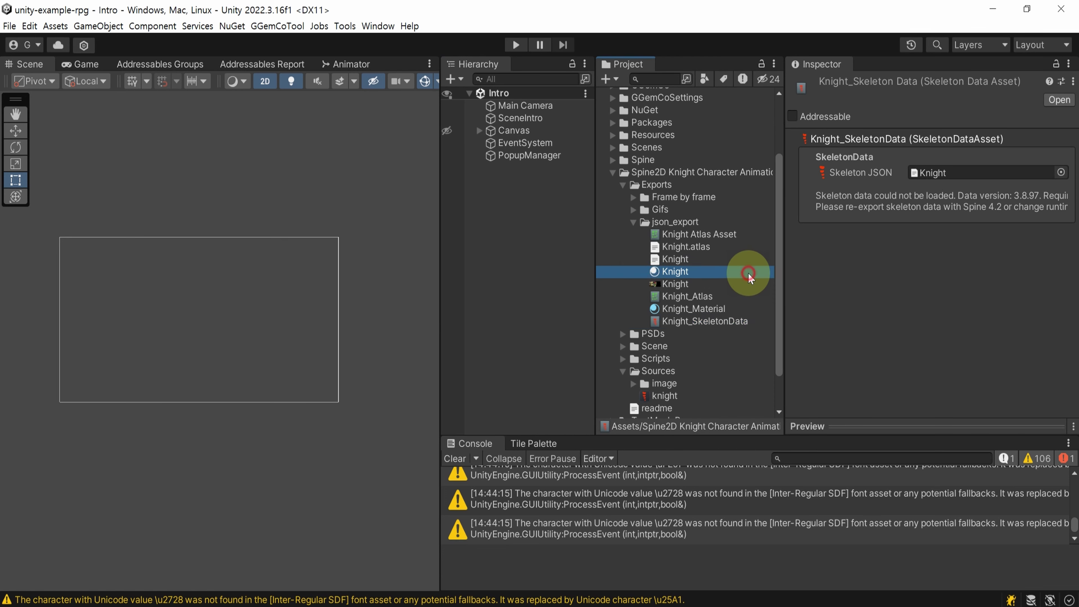
left_click(742, 284)
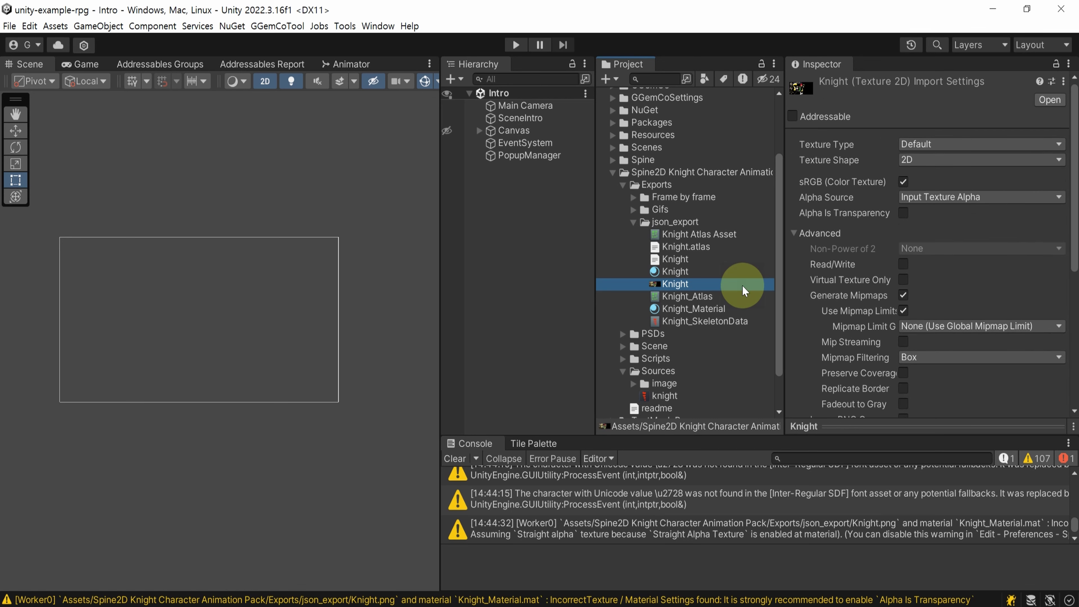
left_click(741, 297)
left_click(740, 309)
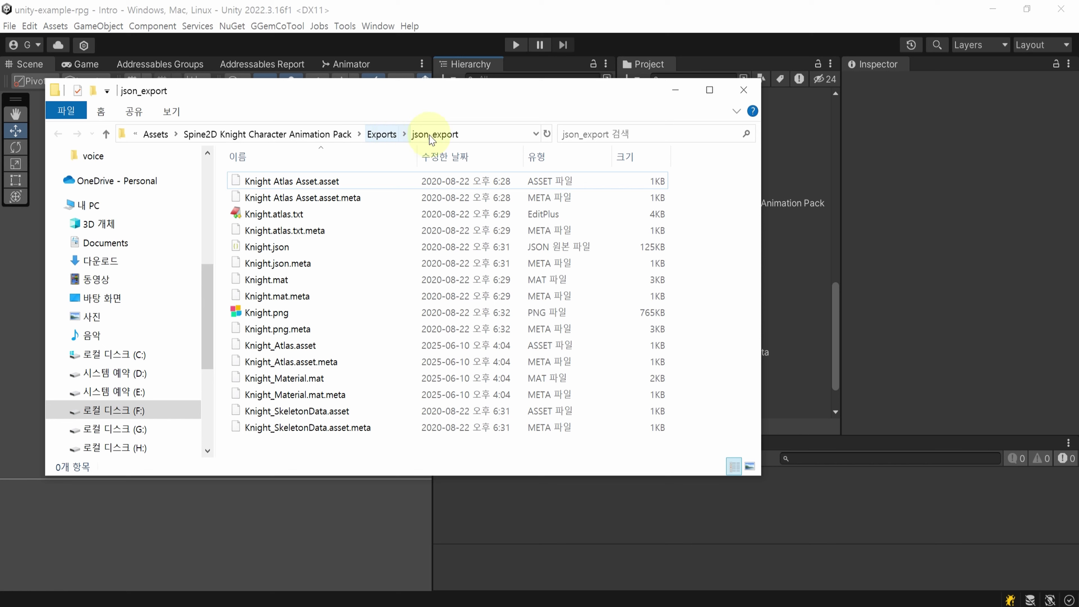
Copy Knight.atlas.txt, Knight.json and Knight.png from the json_export folder into the temp folder on drive I.
left_click(343, 214)
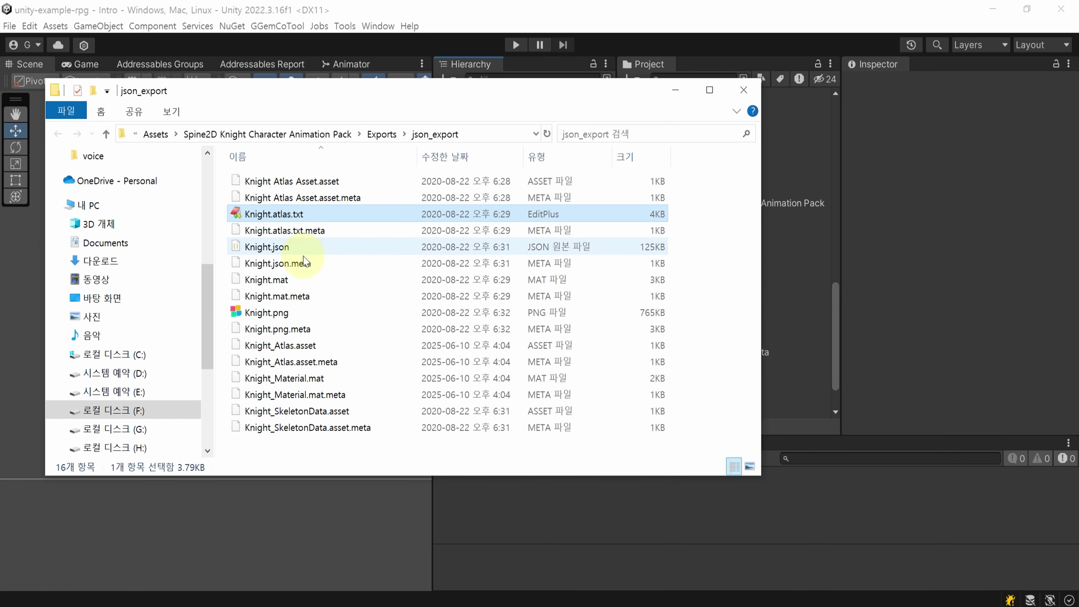
left_click(284, 246, "ctrl")
left_click(289, 313, "ctrl")
key("ctrl+c")
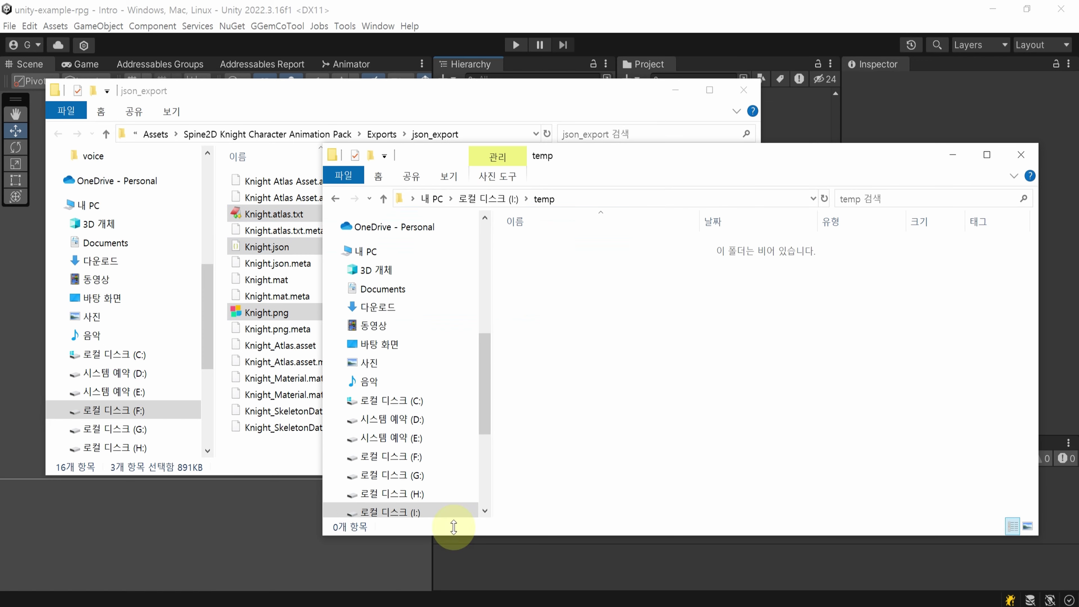
key("ctrl+v")
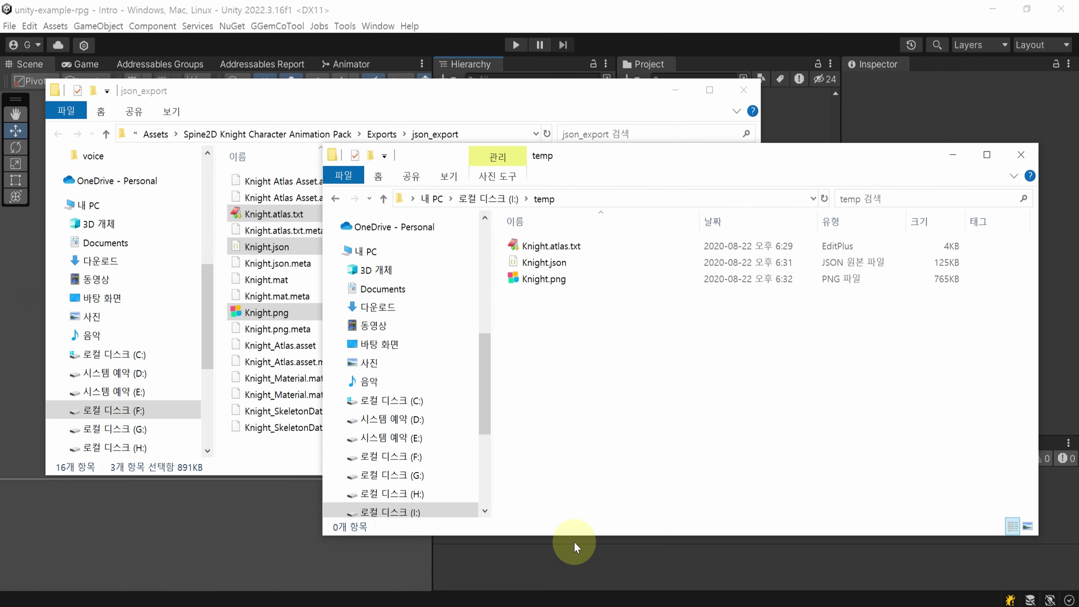
Minimize Unity and launch Spine from the desktop.
left_click(560, 562)
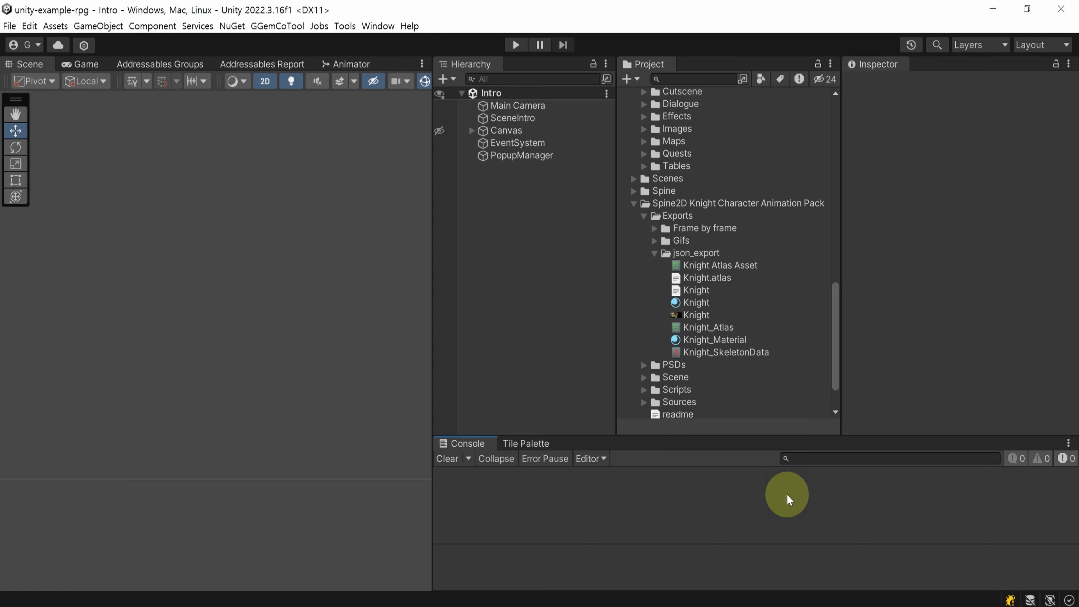
left_click(992, 9)
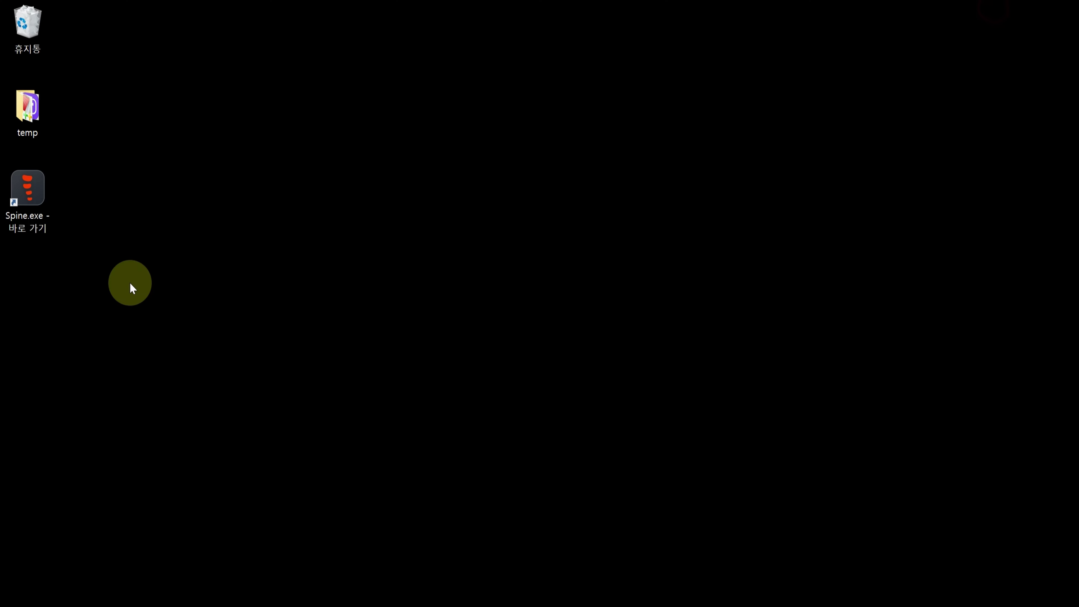
double_click(22, 189)
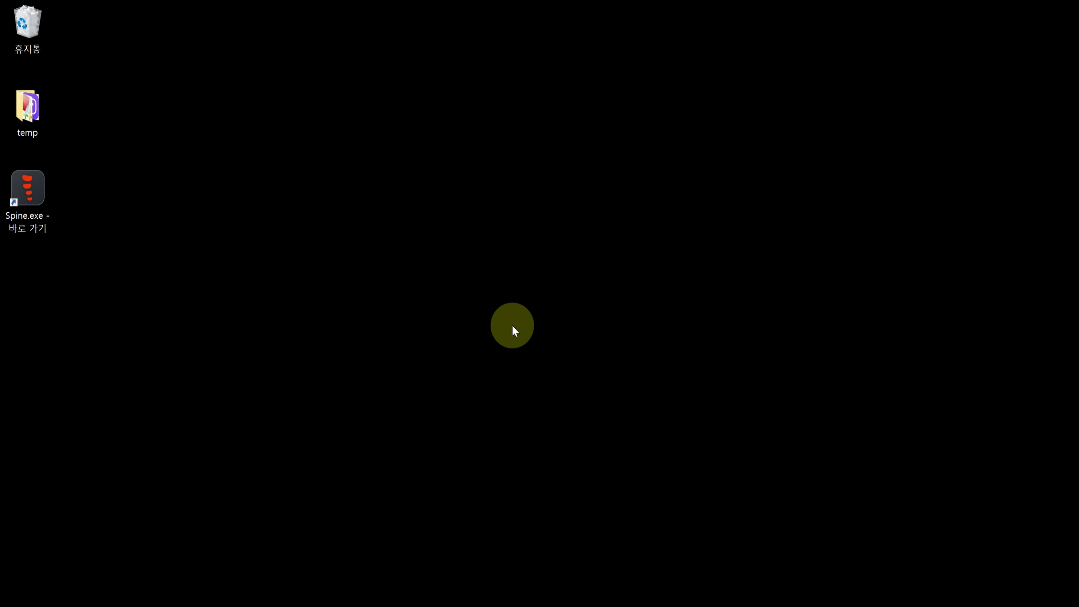
Try to import I:/temp/Knight.json into a new project as skeleton Knight at scale 1, discarding the unsaved changes.
left_click(34, 13)
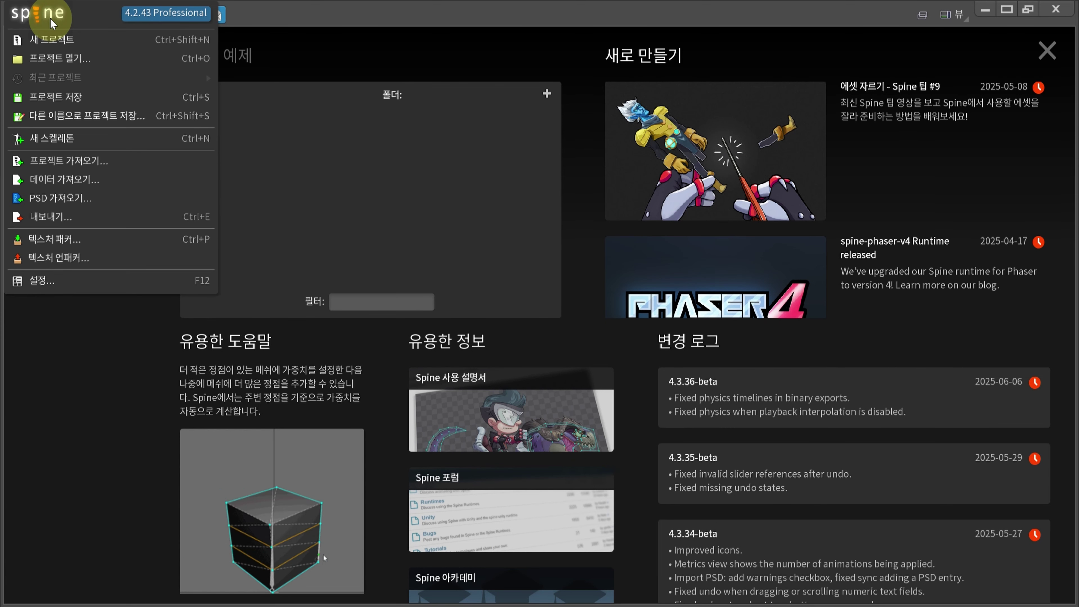
left_click(109, 184)
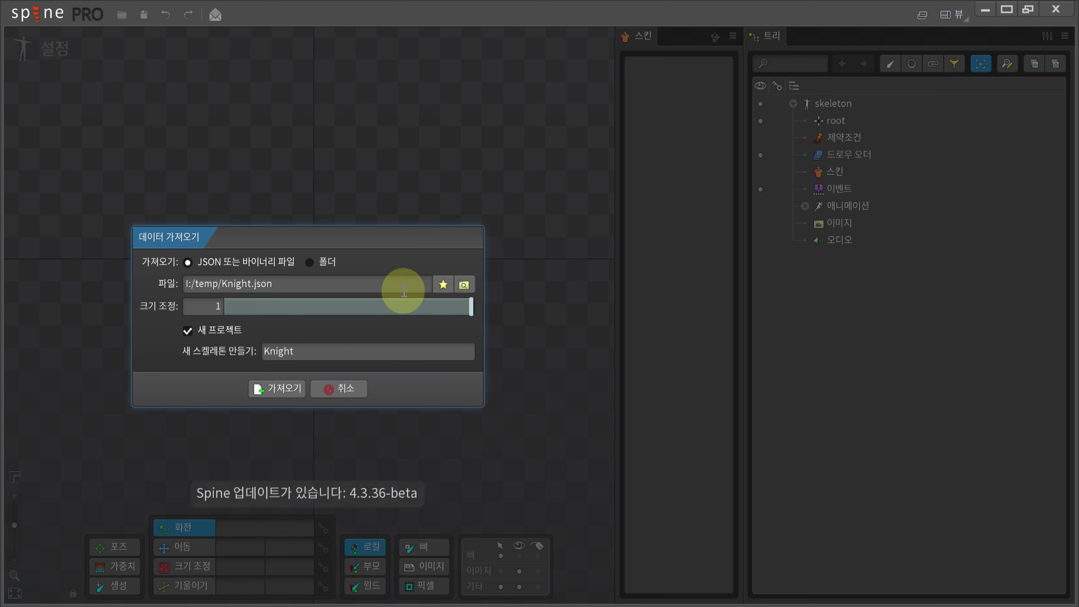
left_click(465, 285)
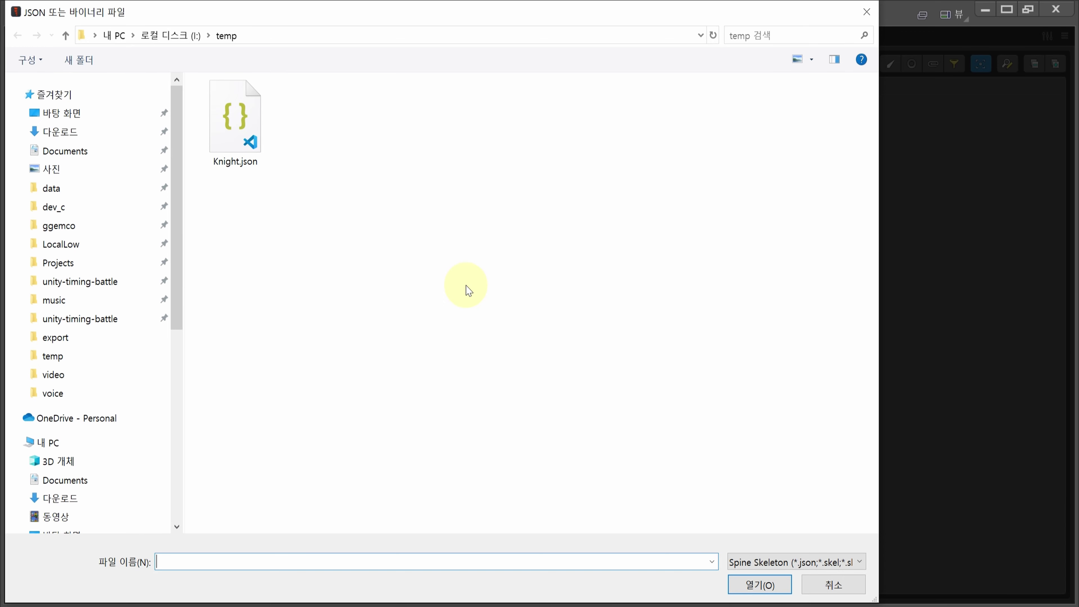
double_click(240, 144)
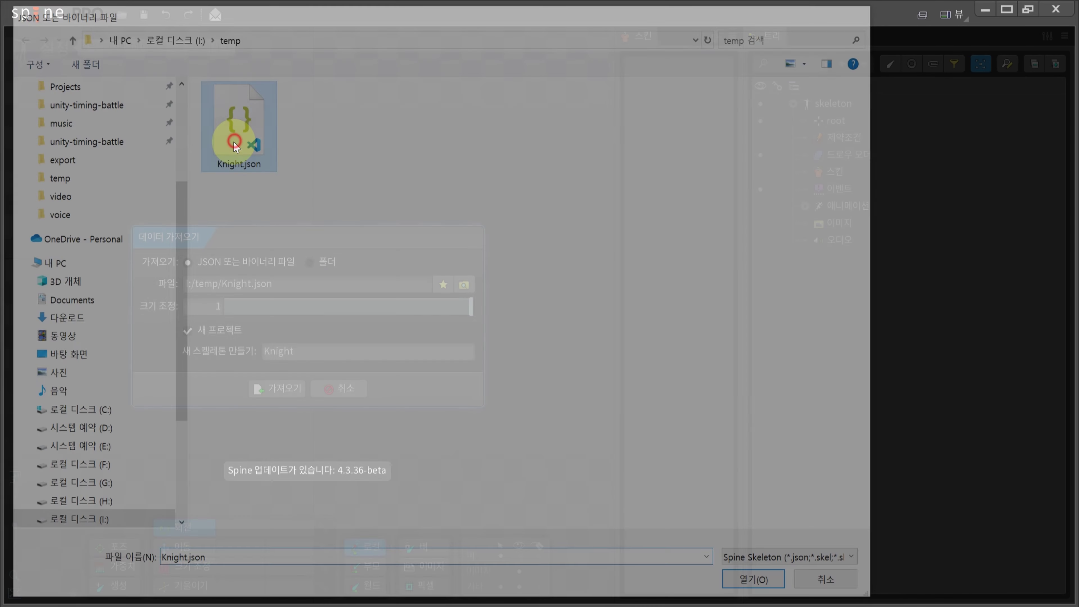
key("alt")
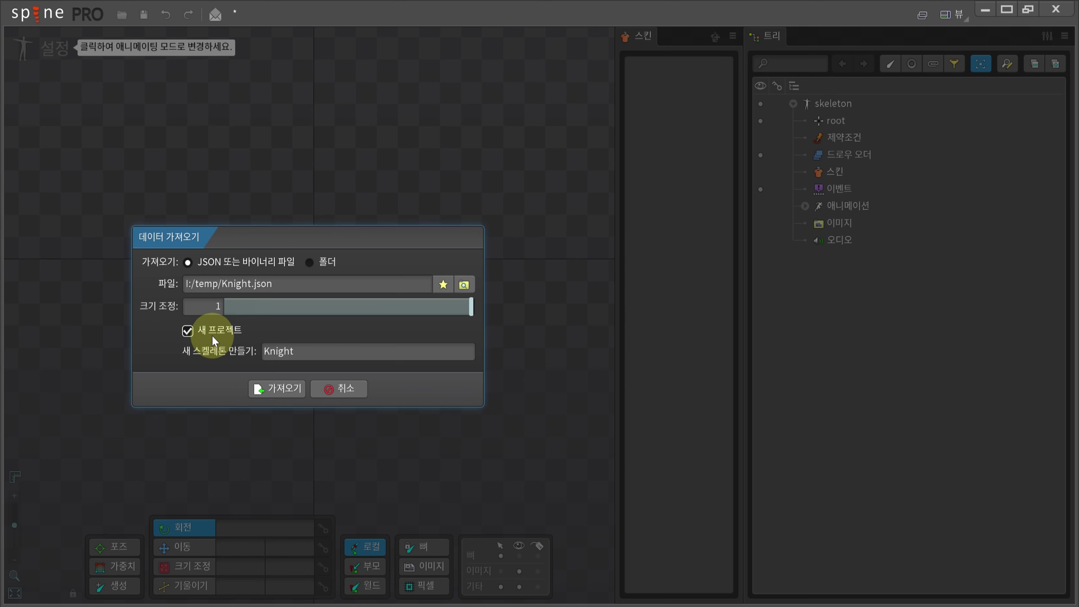
left_click(319, 352)
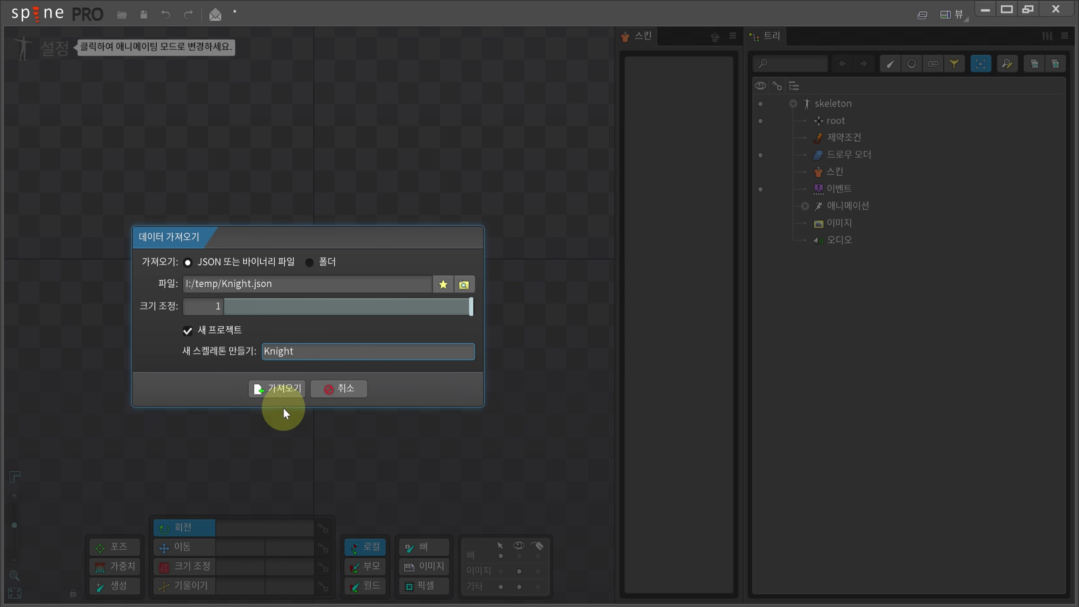
left_click(293, 390)
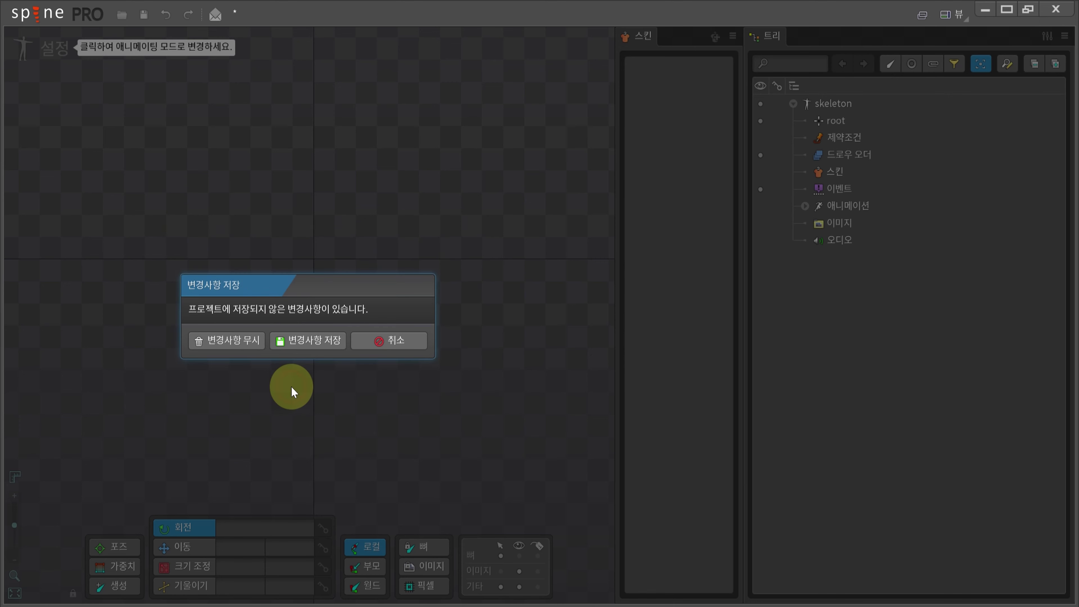
left_click(240, 340)
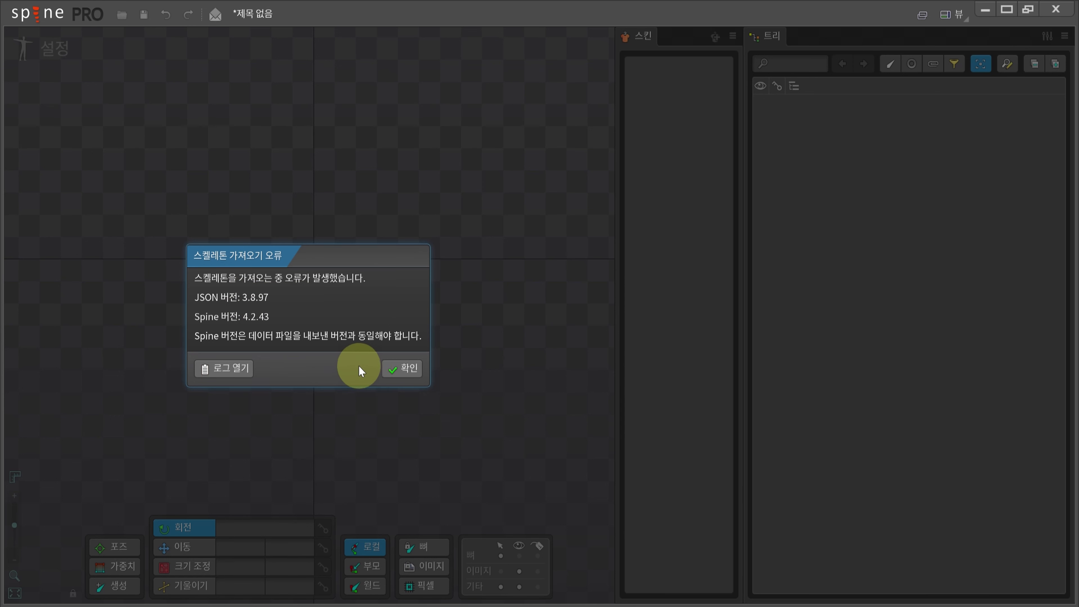
left_click(398, 369)
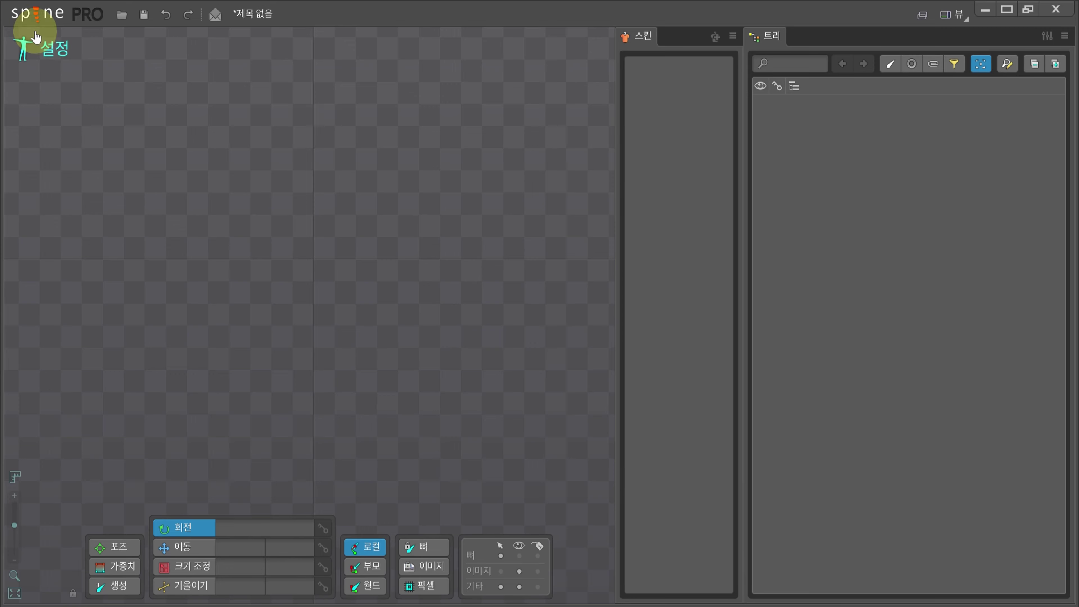
Open the Spine application settings.
left_click(38, 18)
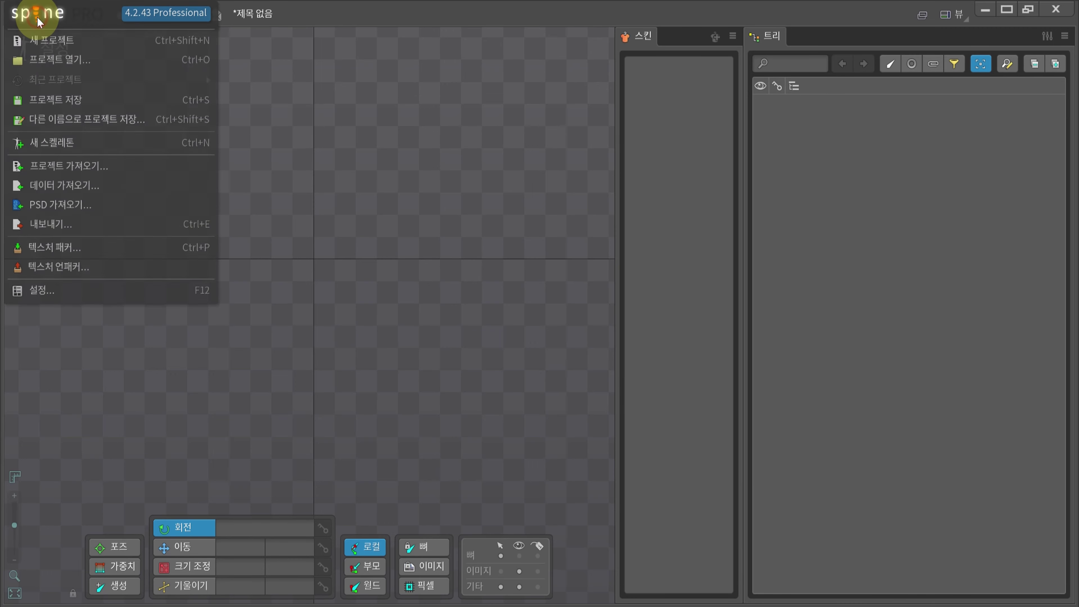
left_click(110, 280)
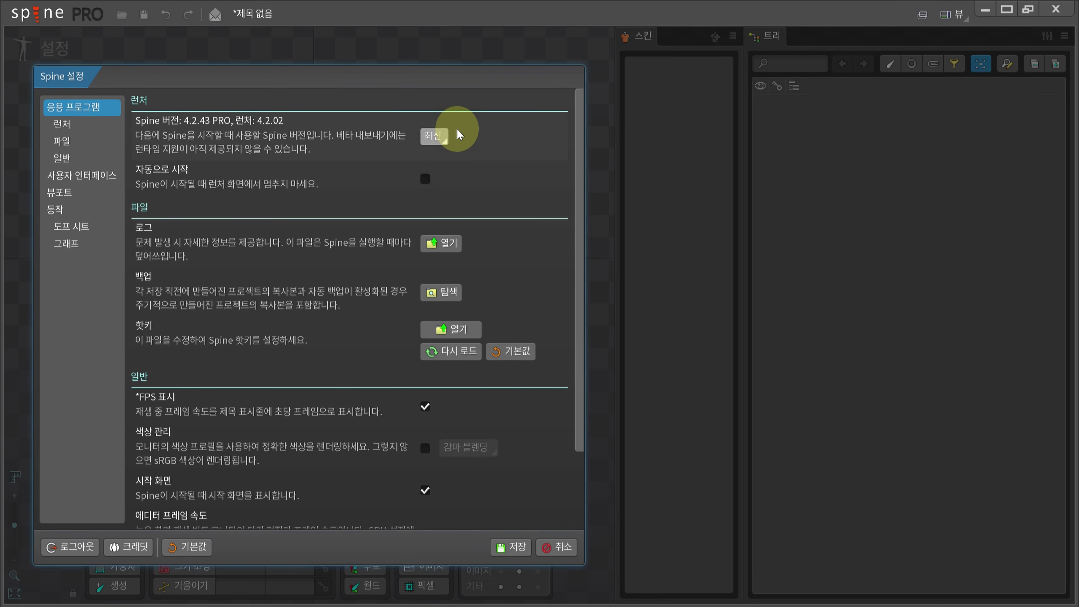
left_click(442, 141)
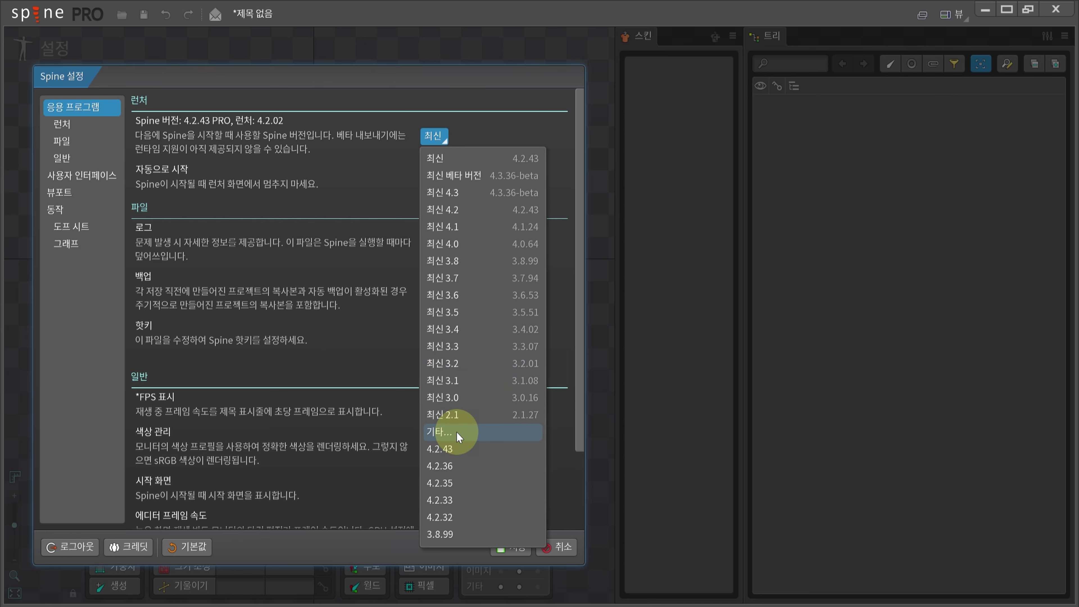
left_click(472, 432)
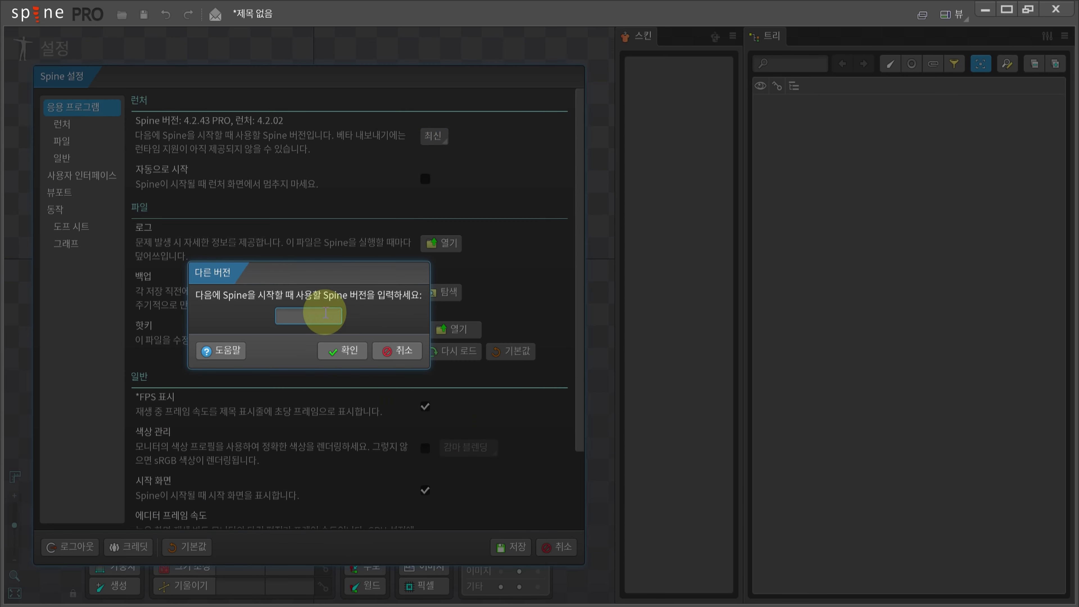
left_click_drag(469, 360, 336, 204)
left_click(325, 246)
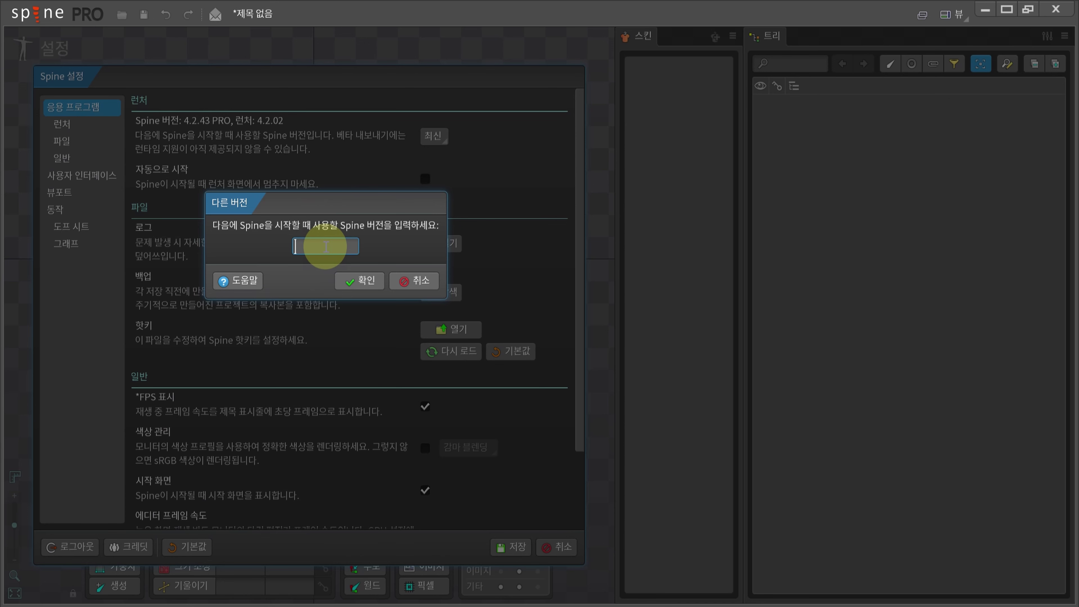
type("3.98")
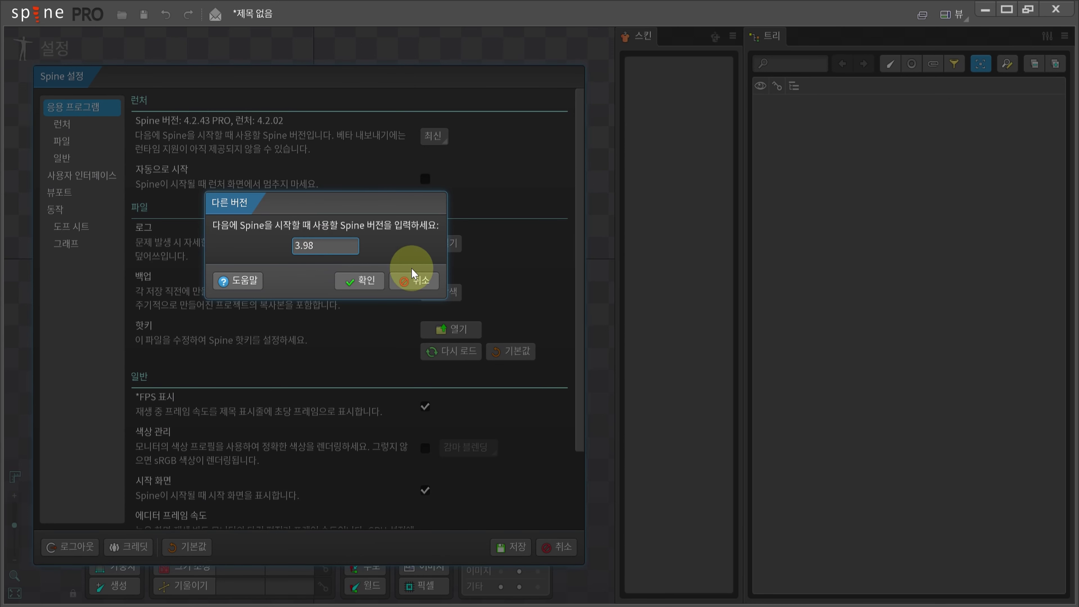
left_click(411, 279)
Set the Spine version used at the next start to the latest 3.8 and save the settings.
left_click(441, 141)
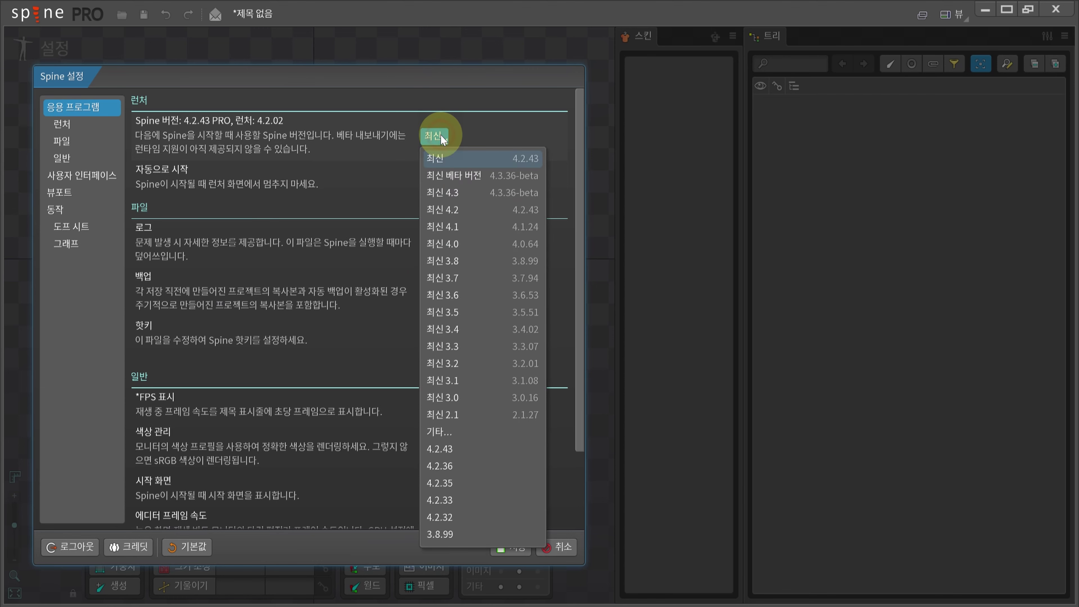
left_click(505, 258)
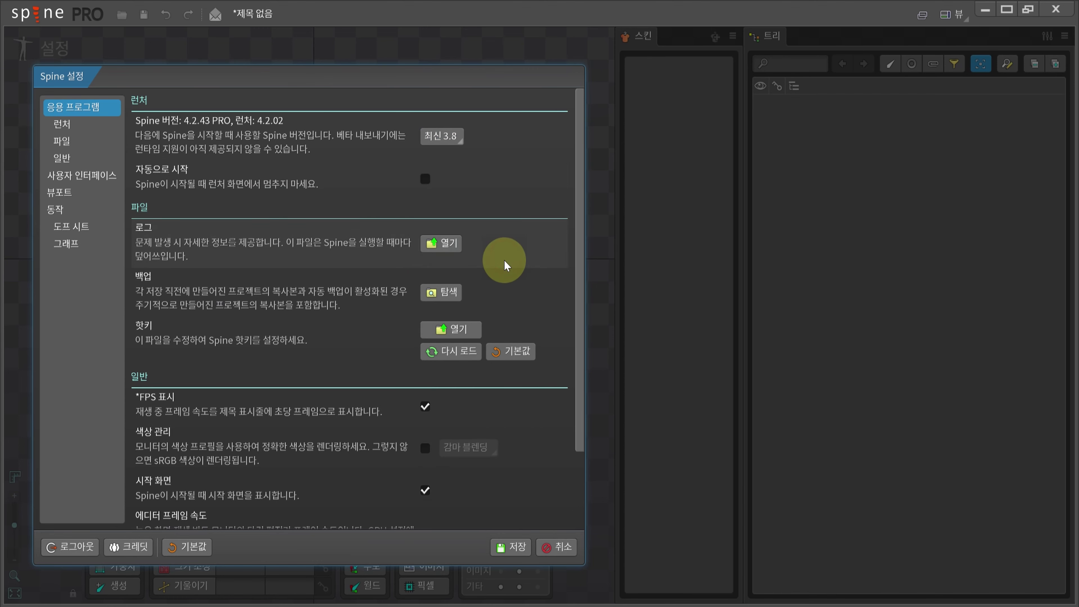
left_click(506, 546)
left_click(332, 271)
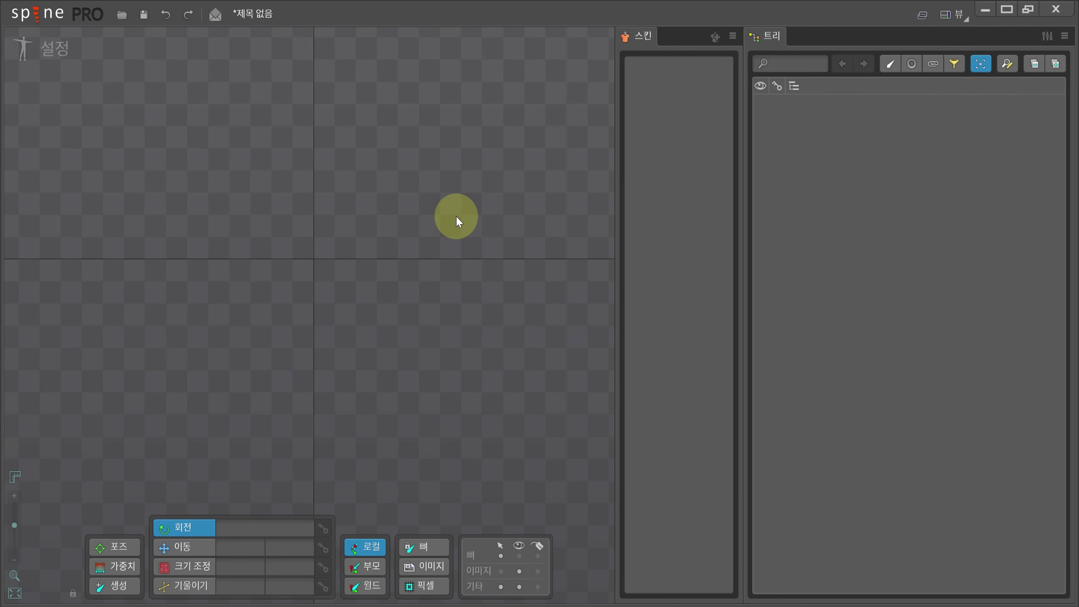
Close Spine without saving the project changes and start the latest 3.8 version from the launcher.
left_click(1058, 12)
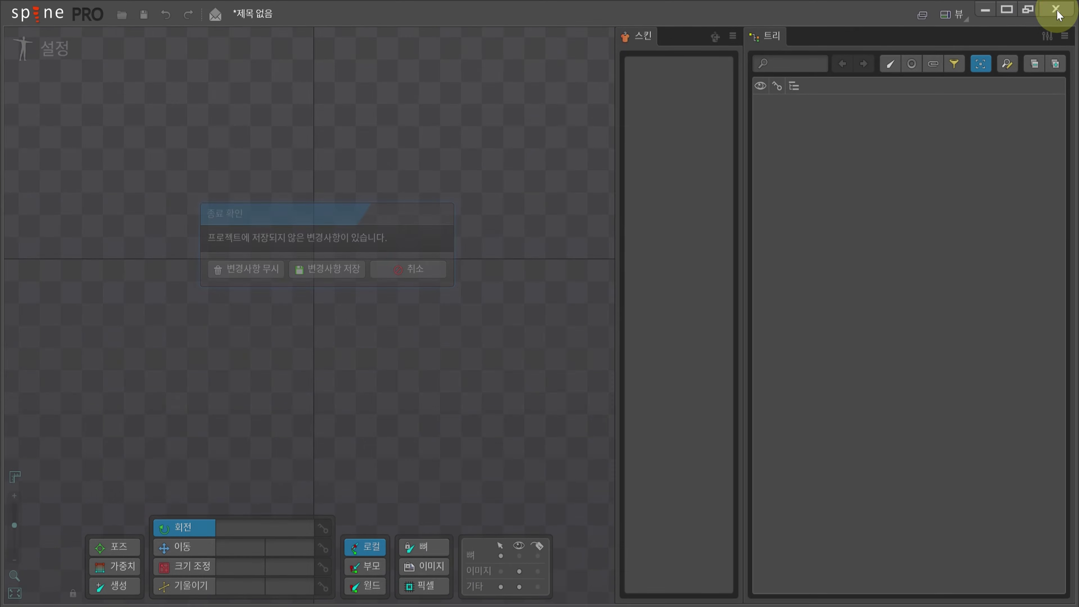
left_click(254, 272)
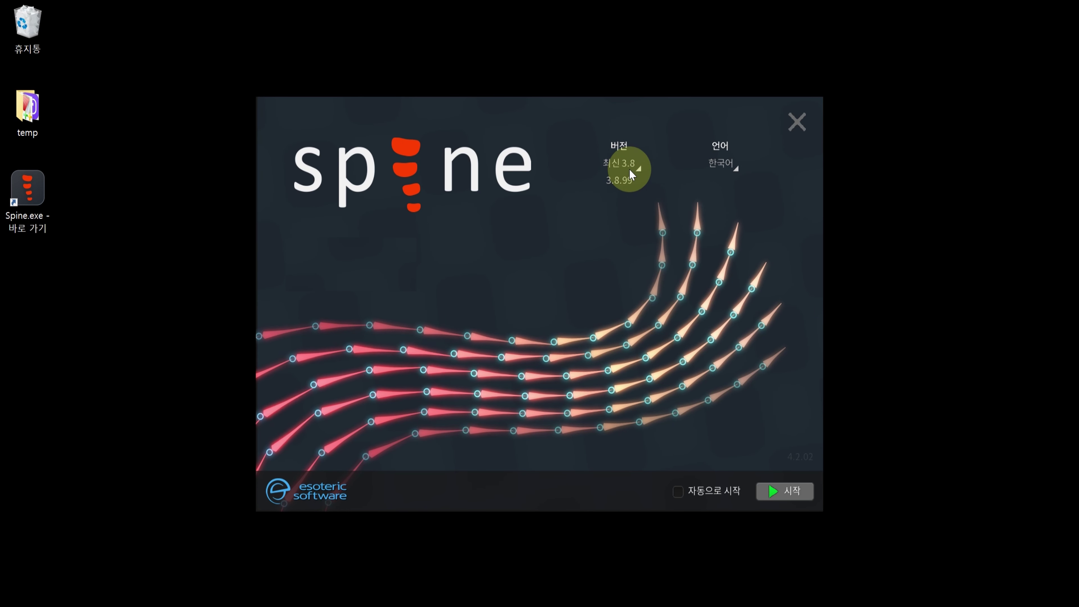
left_click(784, 491)
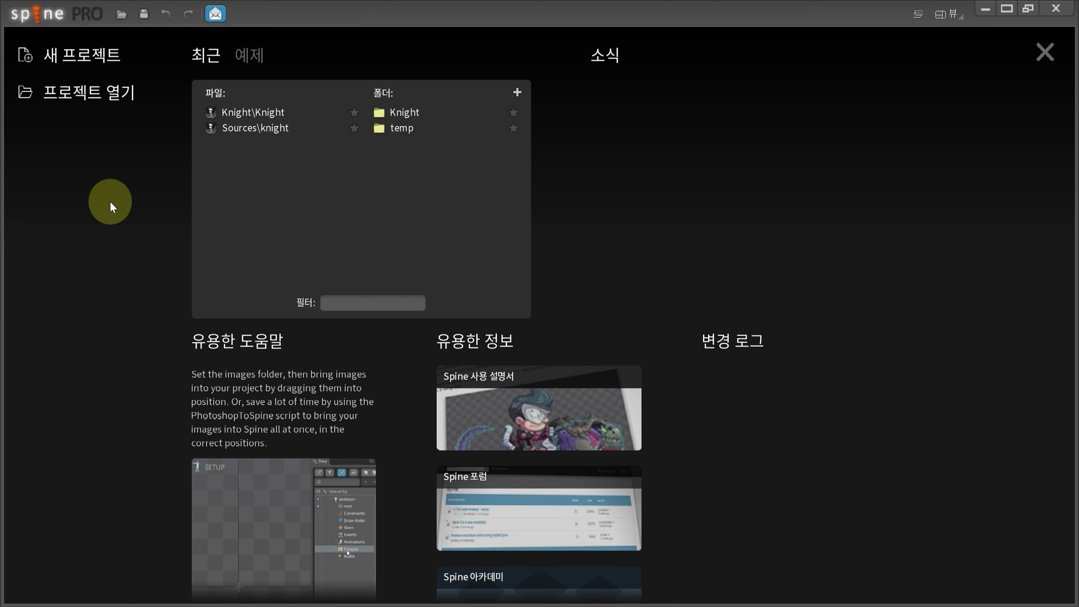
Import I:/temp/Knight.json at scale 1 into a new project as skeleton Knight.
left_click(36, 13)
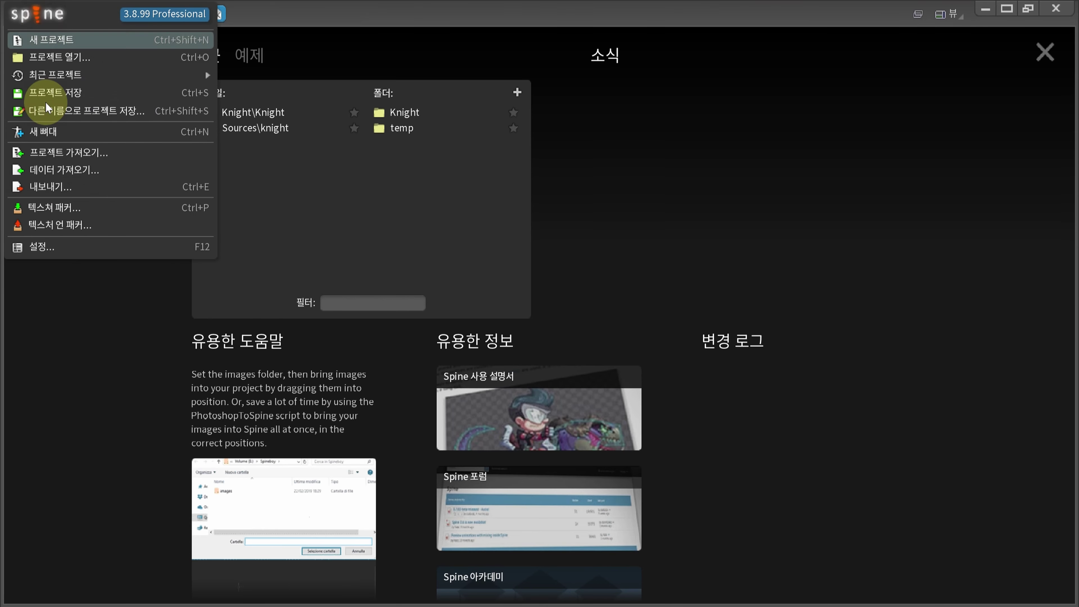
left_click(59, 173)
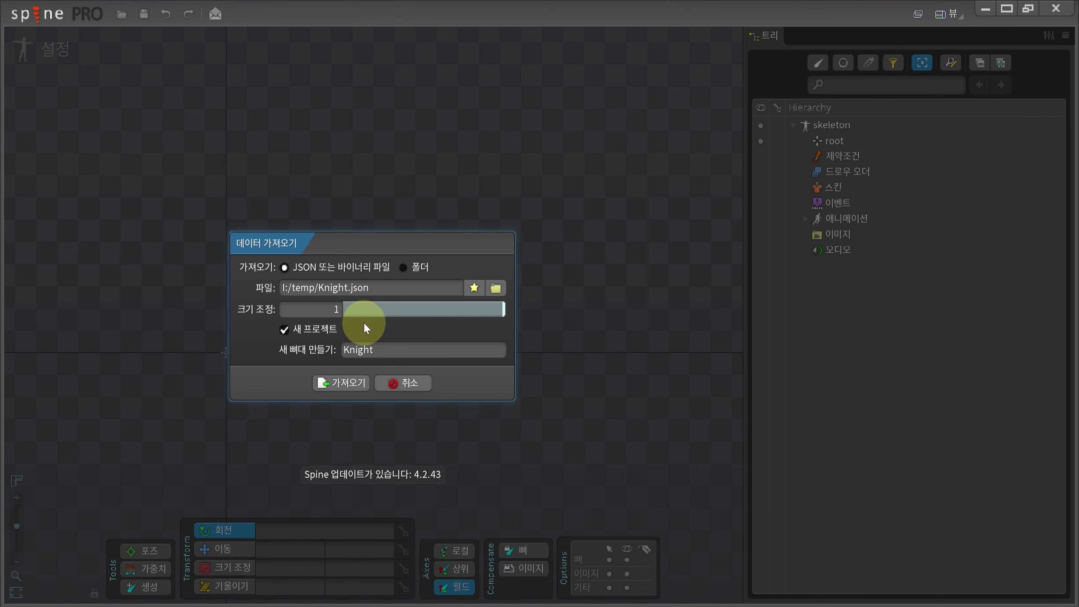
left_click(352, 382)
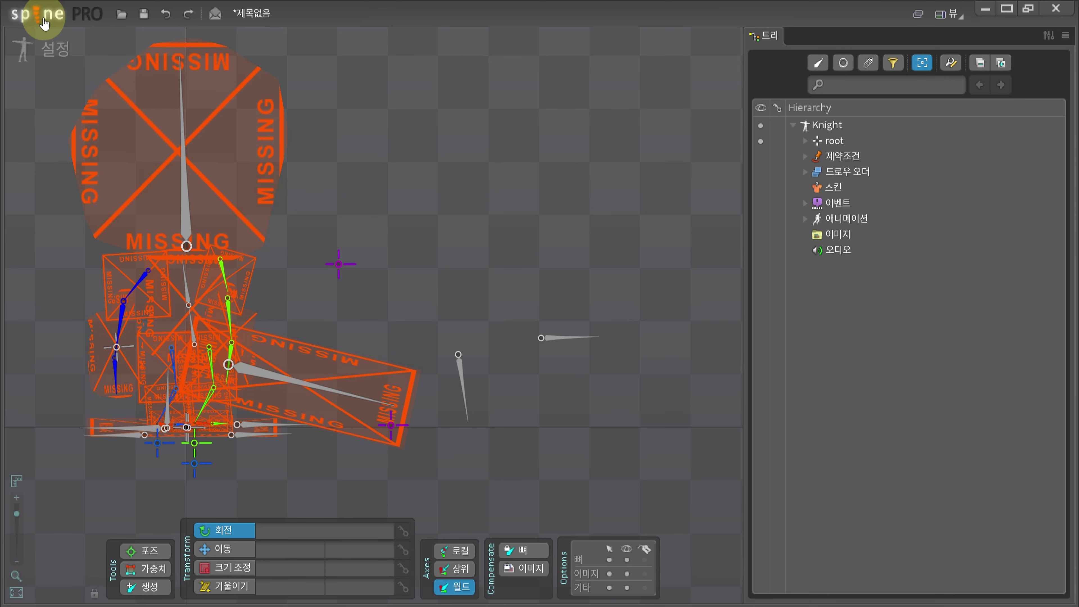
Unpack the texture atlas I:/temp/Knight.atlas.txt into I:/temp/images/ with alpha unpremultiply enabled, and check the extracted images.
left_click(64, 20)
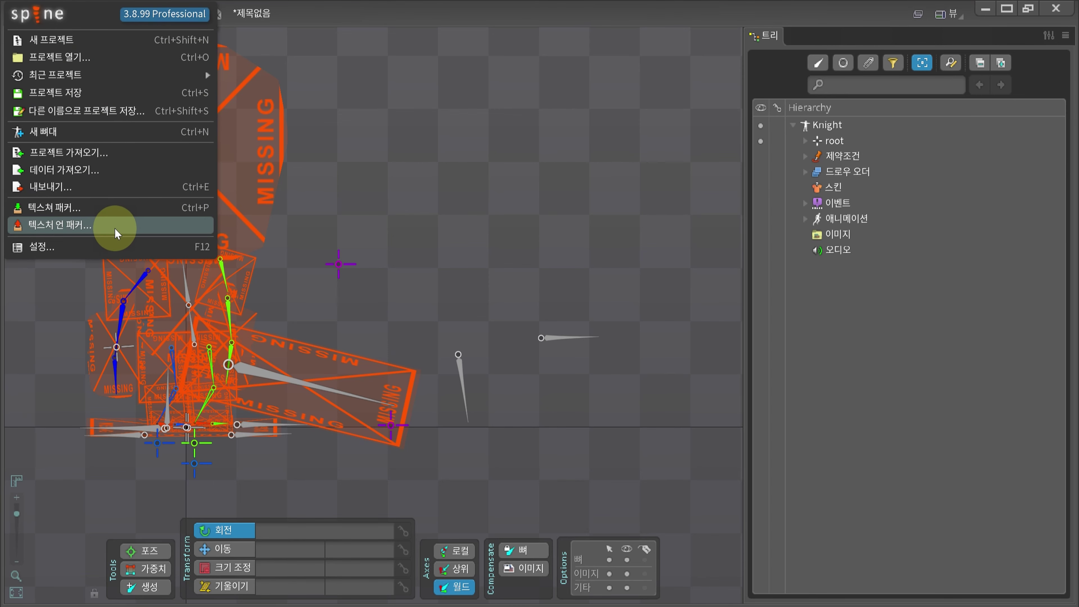
left_click(125, 227)
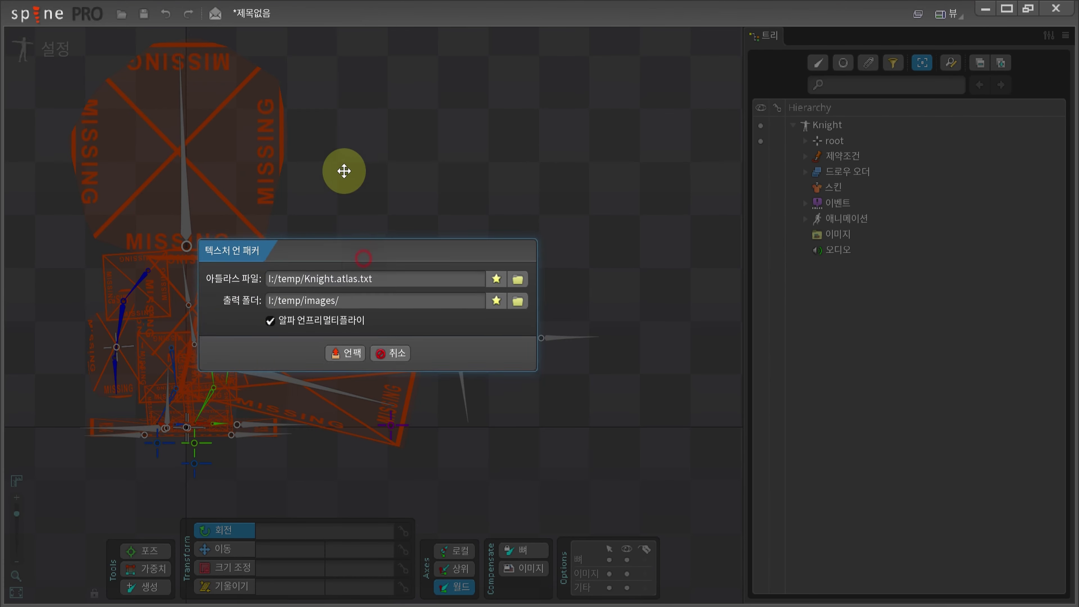
left_click(376, 175)
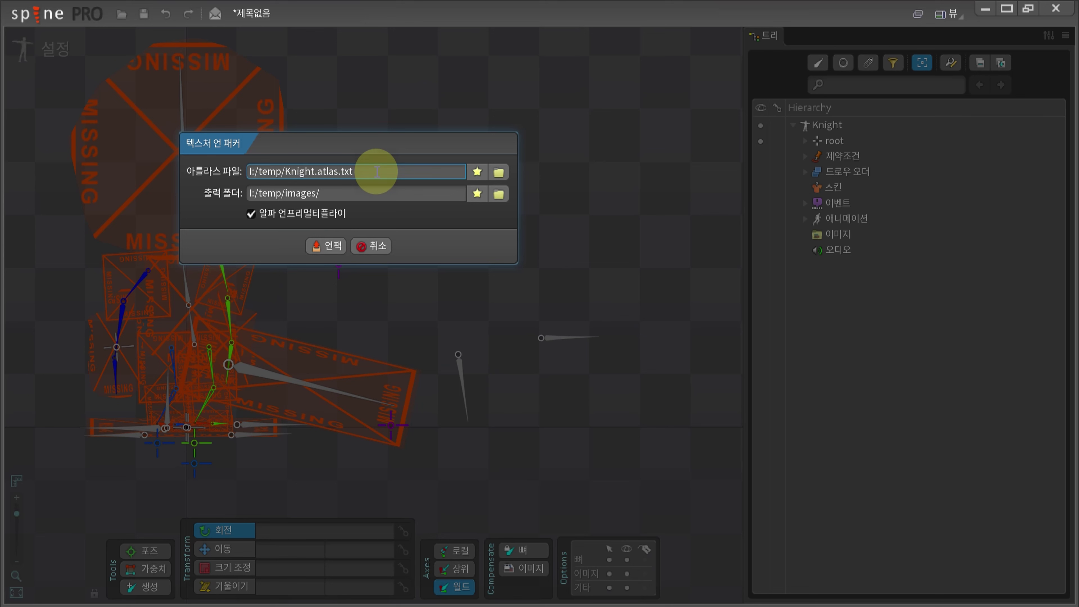
left_click(397, 193)
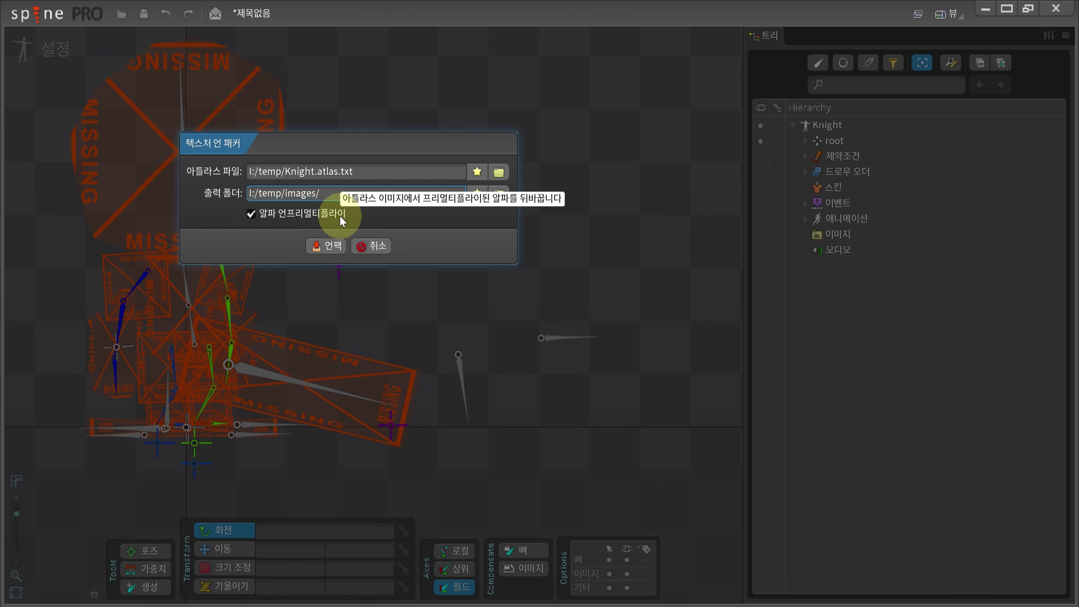
left_click(329, 246)
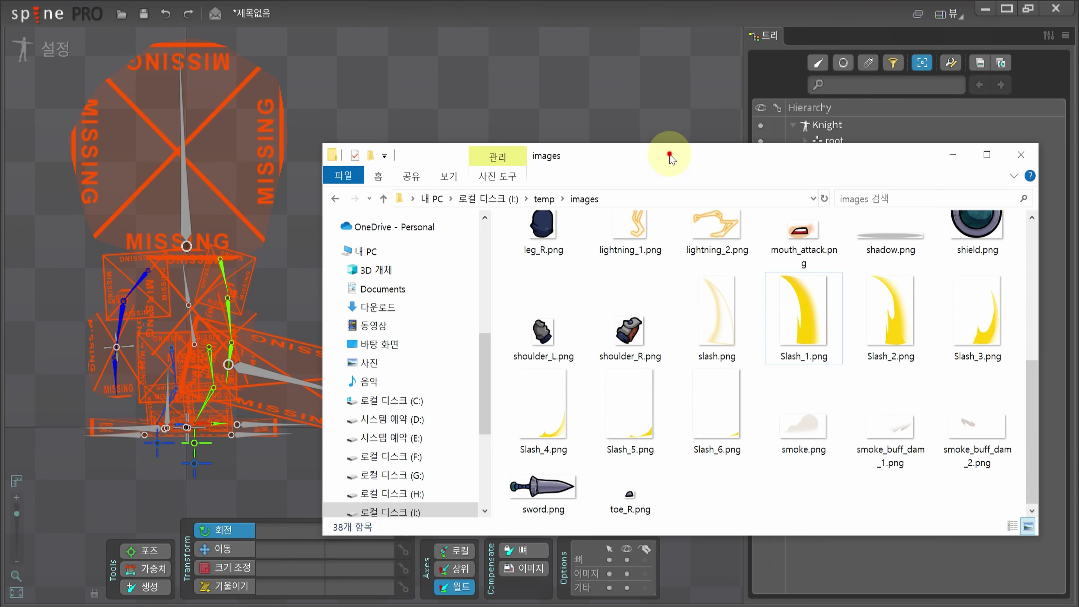
left_click_drag(667, 151, 475, 63)
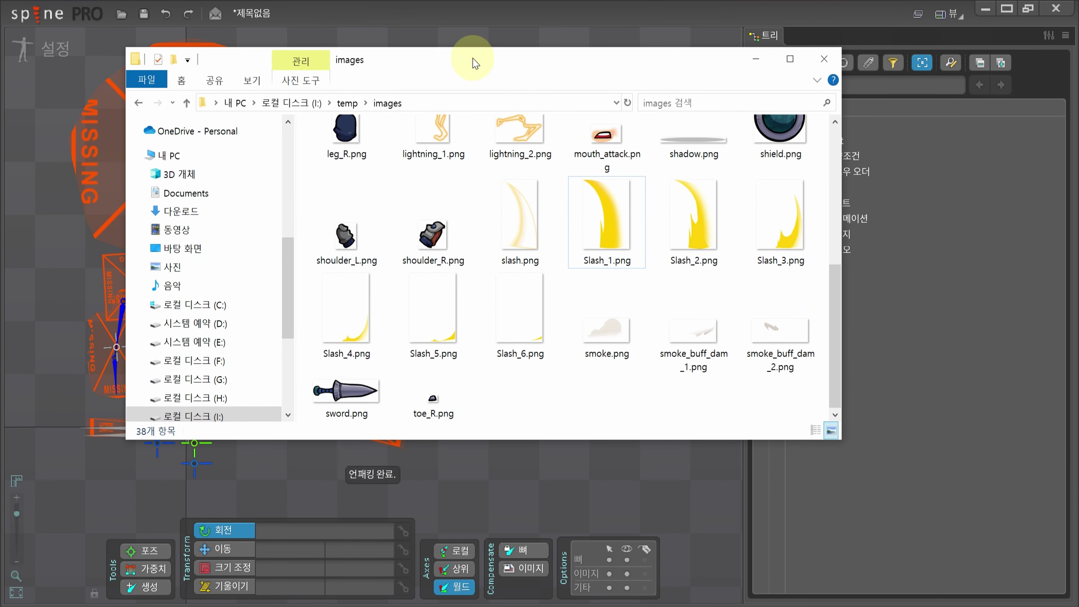
left_click(600, 472)
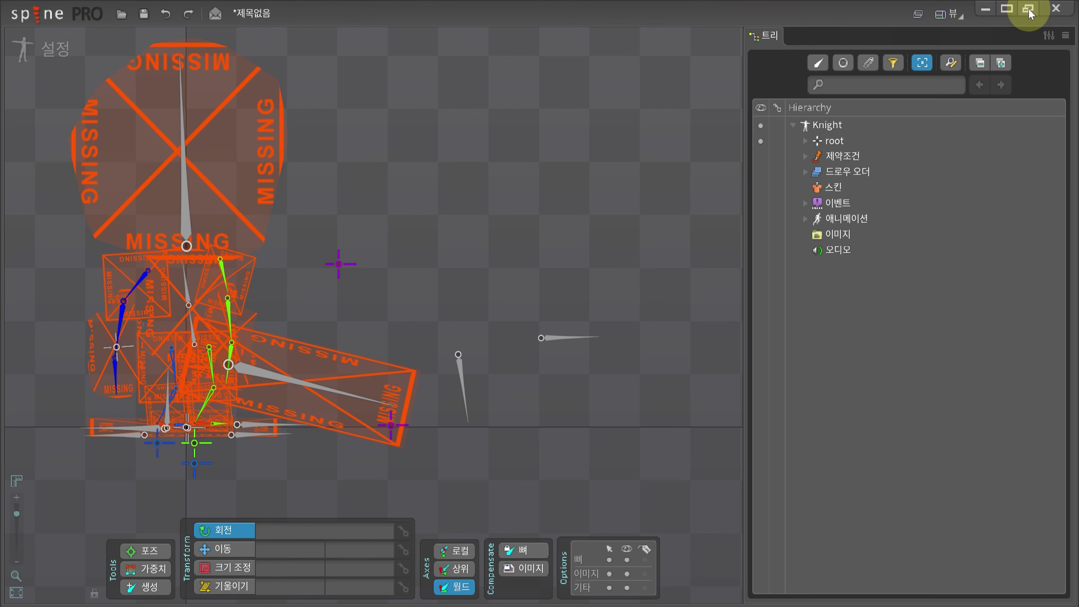
Set the Knight skeleton's images path to the I:/temp/images folder, resizing the Spine window to reach the path setting.
left_click(873, 238)
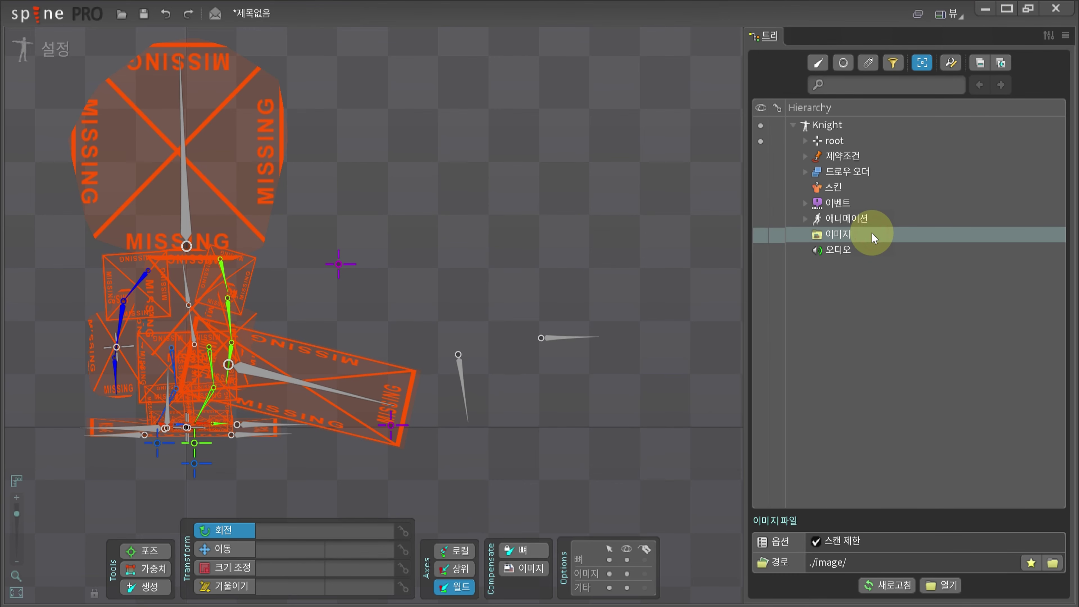
left_click(1031, 12)
left_click_drag(860, 41, 855, 17)
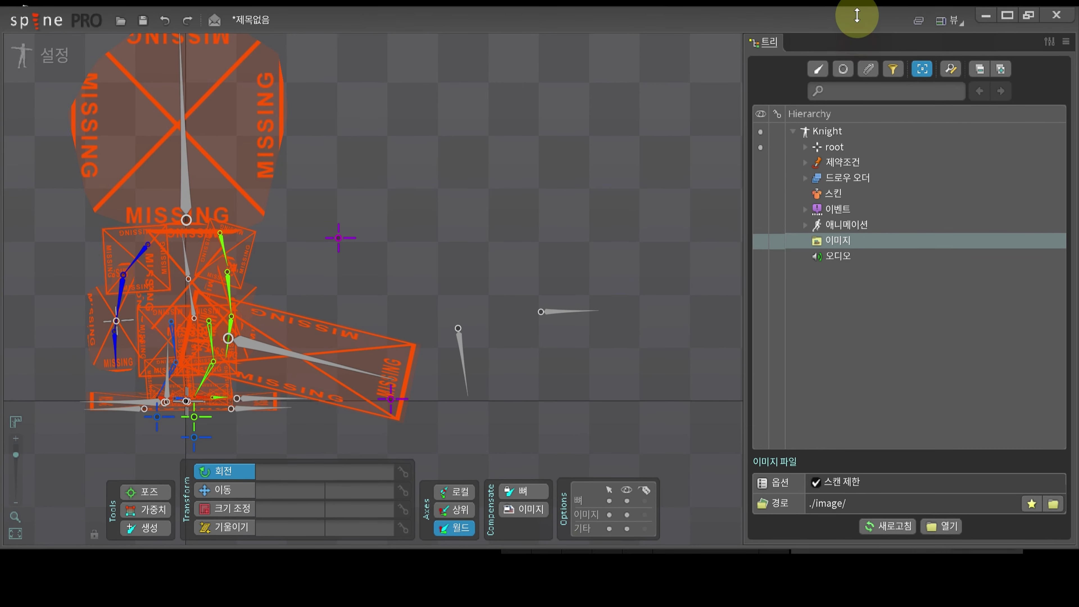
left_click_drag(767, 548, 807, 440)
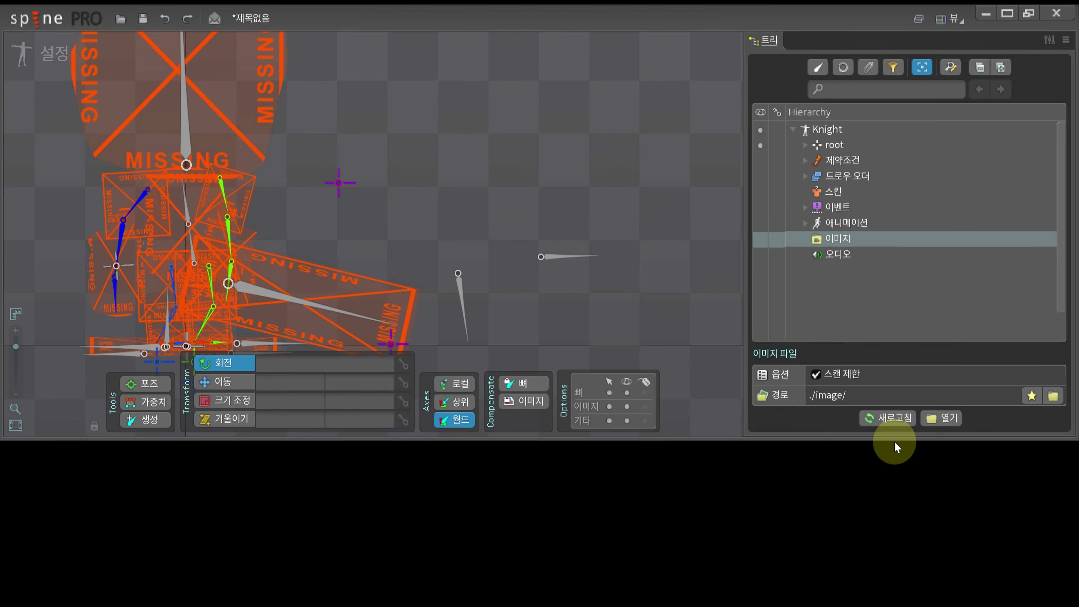
left_click(1053, 396)
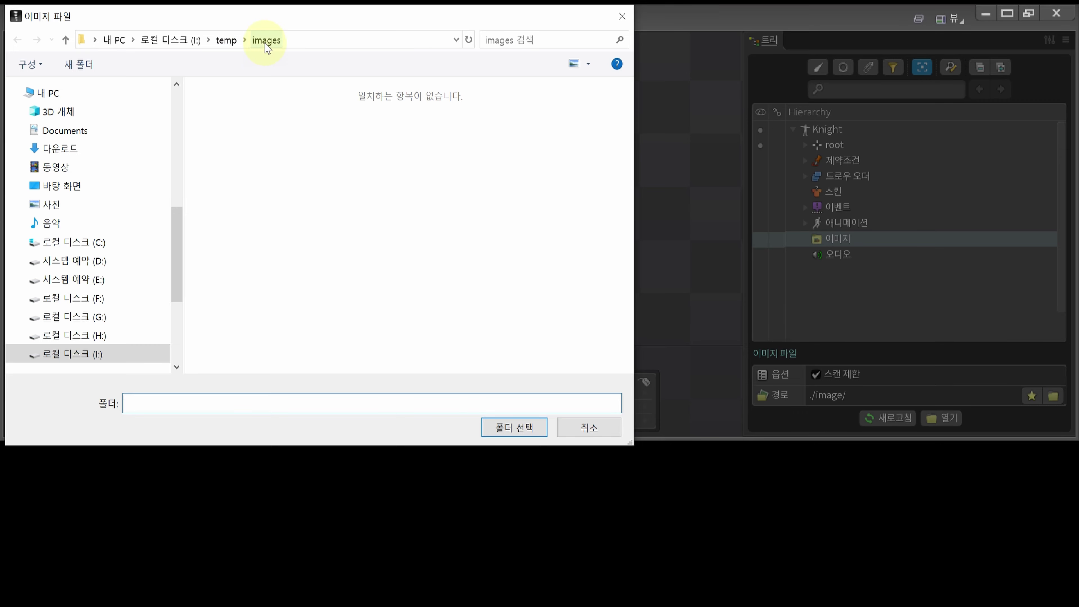
left_click(523, 435)
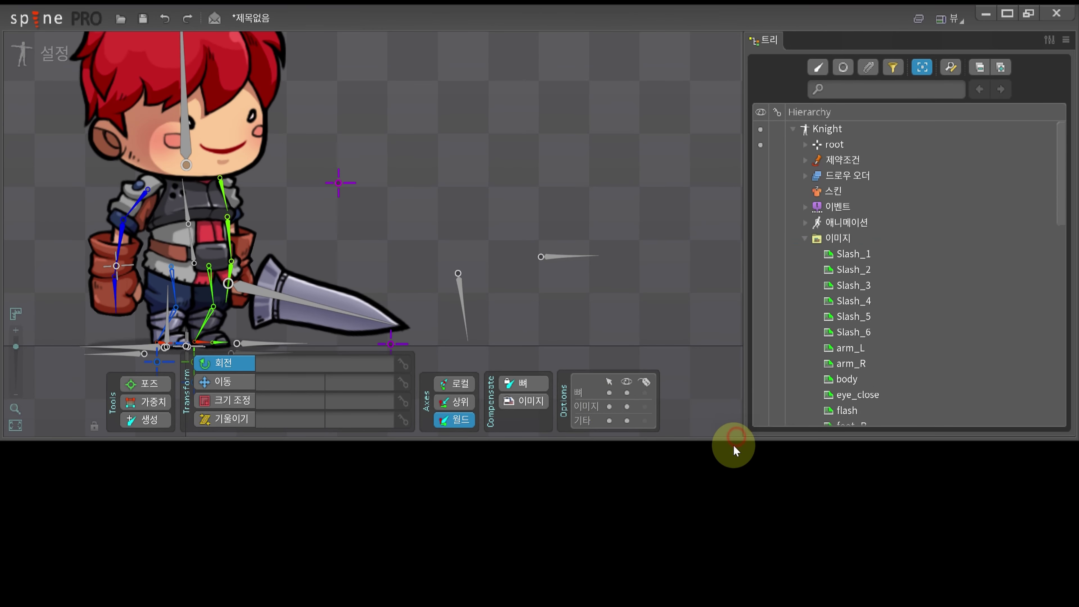
left_click_drag(713, 438, 705, 591)
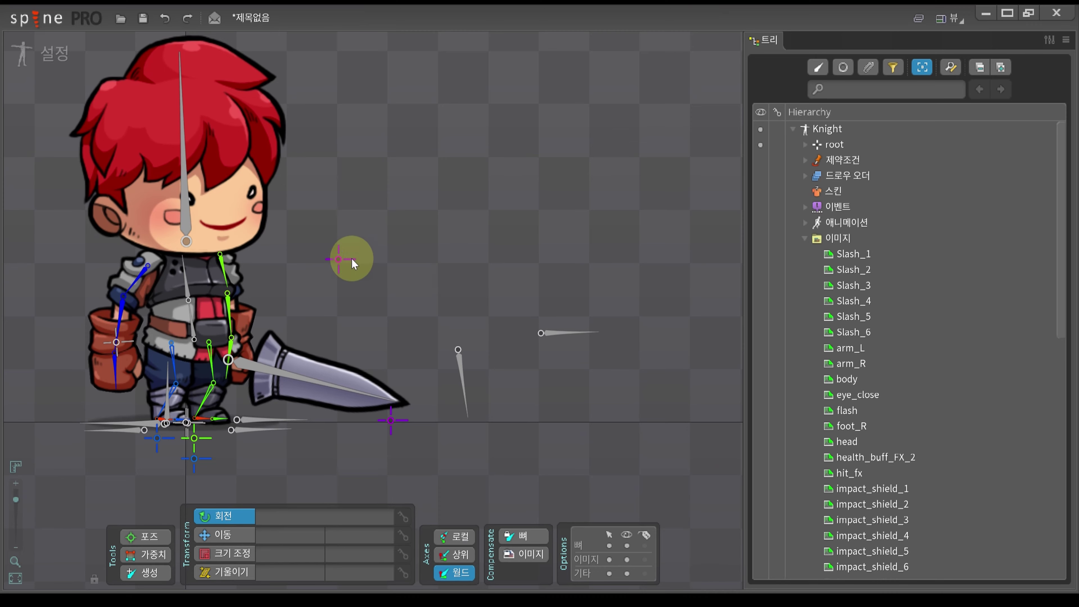
Save the project in I:/temp under the name Knight as a Spine Project (*.spine) file.
left_click_drag(338, 257, 472, 291)
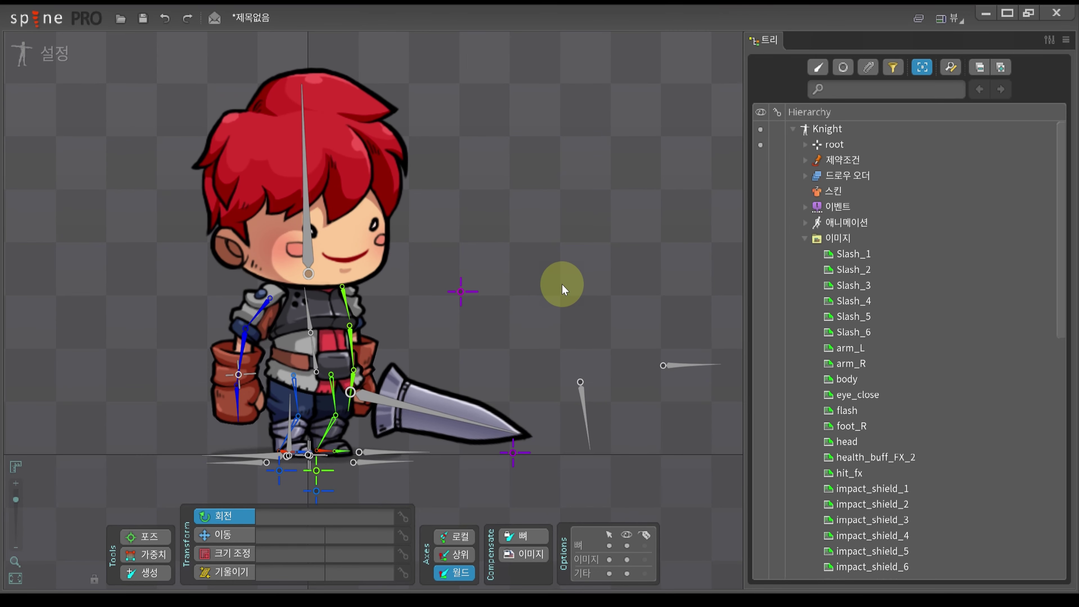
left_click(610, 267)
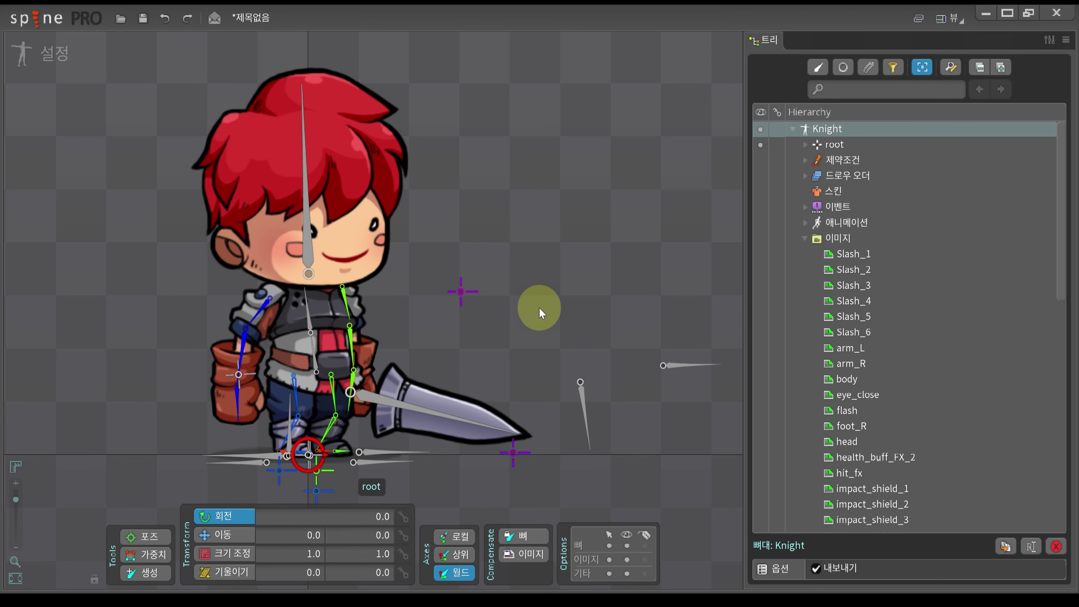
key("ctrl+s")
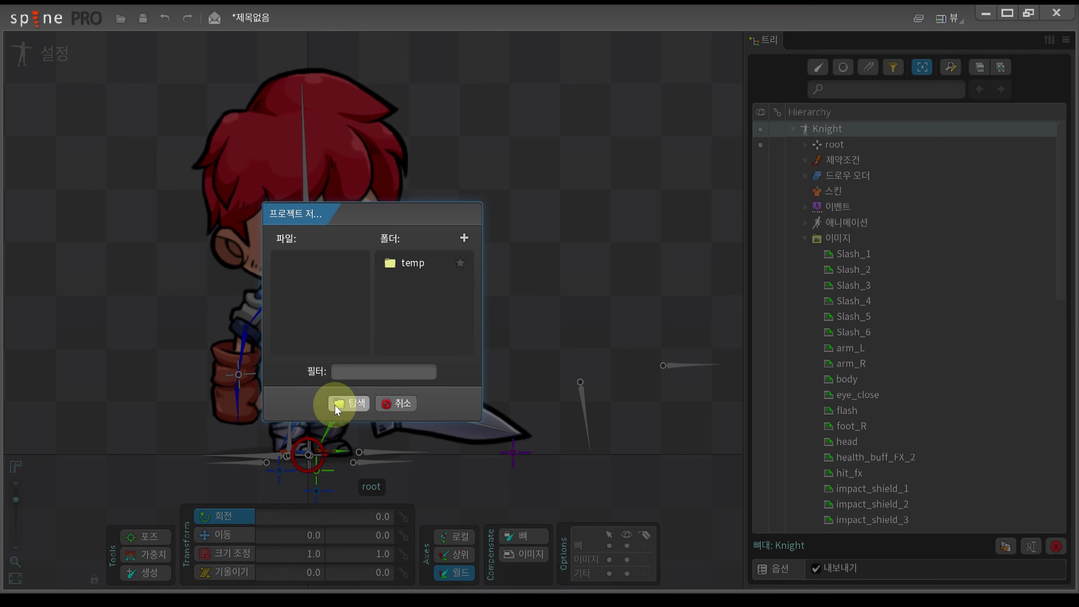
left_click(349, 404)
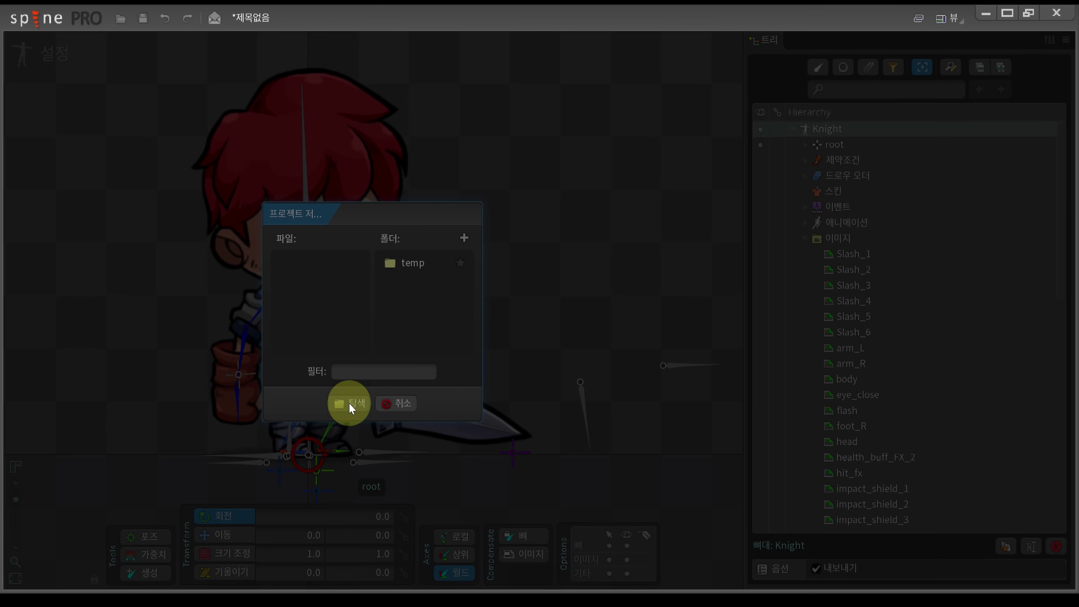
type("Knight")
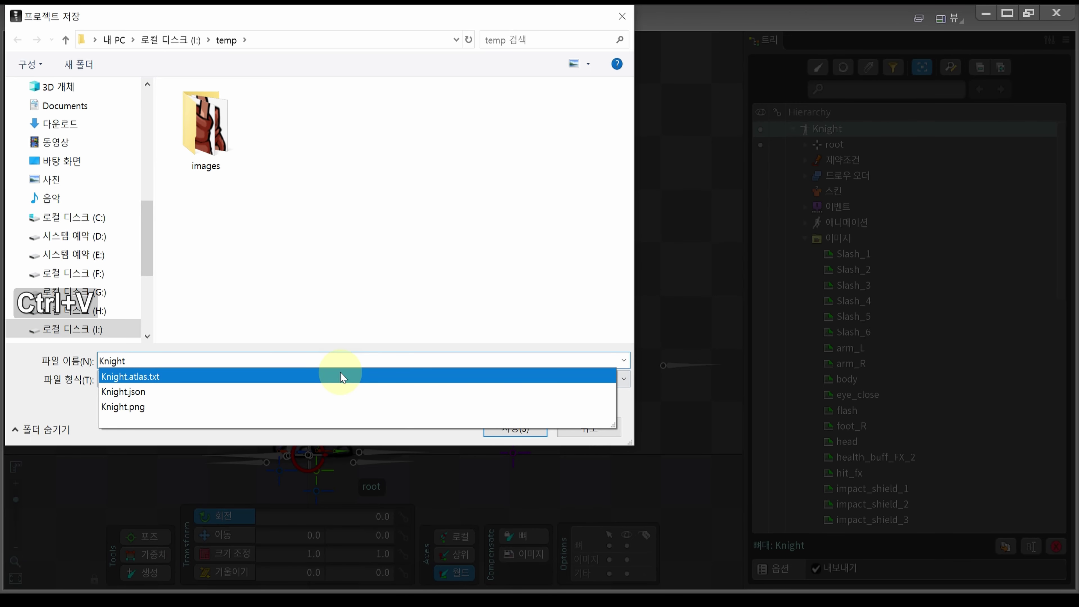
left_click(65, 384)
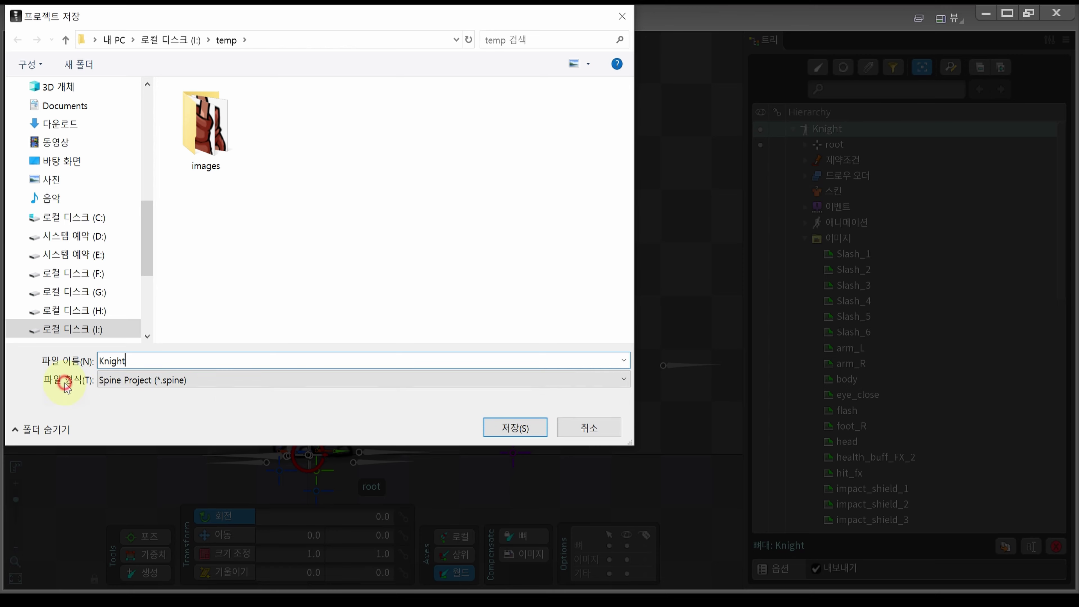
left_click(176, 384)
left_click(176, 393)
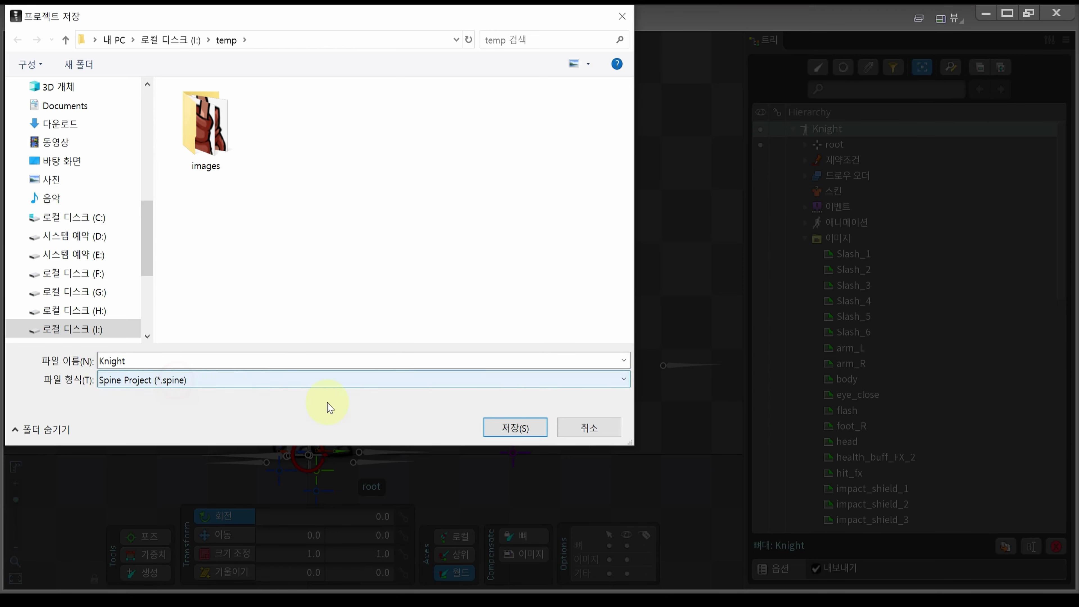
left_click(499, 430)
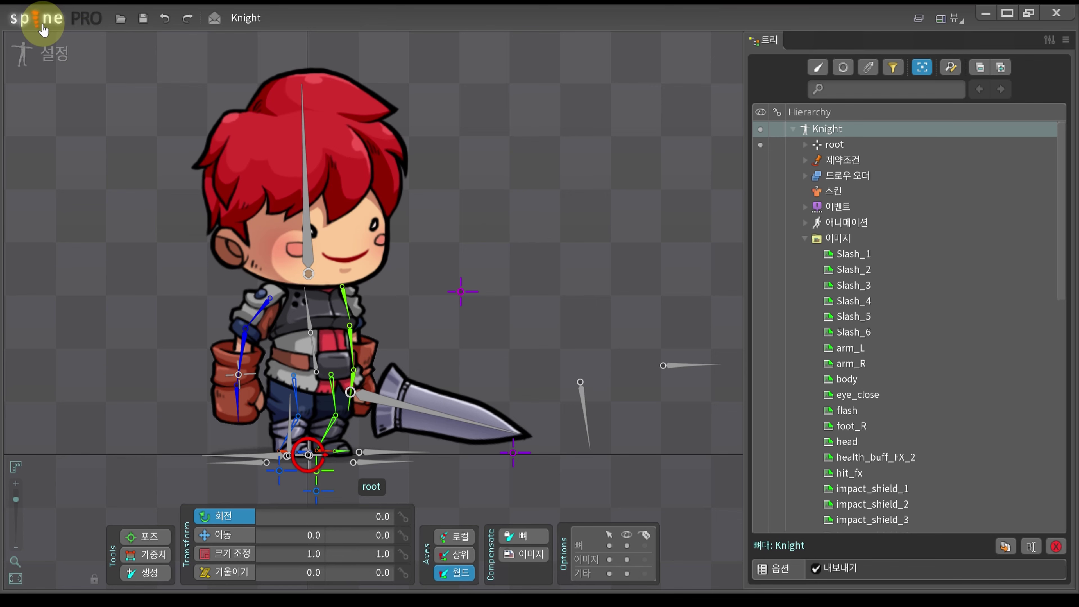
Set the Spine version used at the next launch to 4.2.43 and save the settings.
left_click(42, 29)
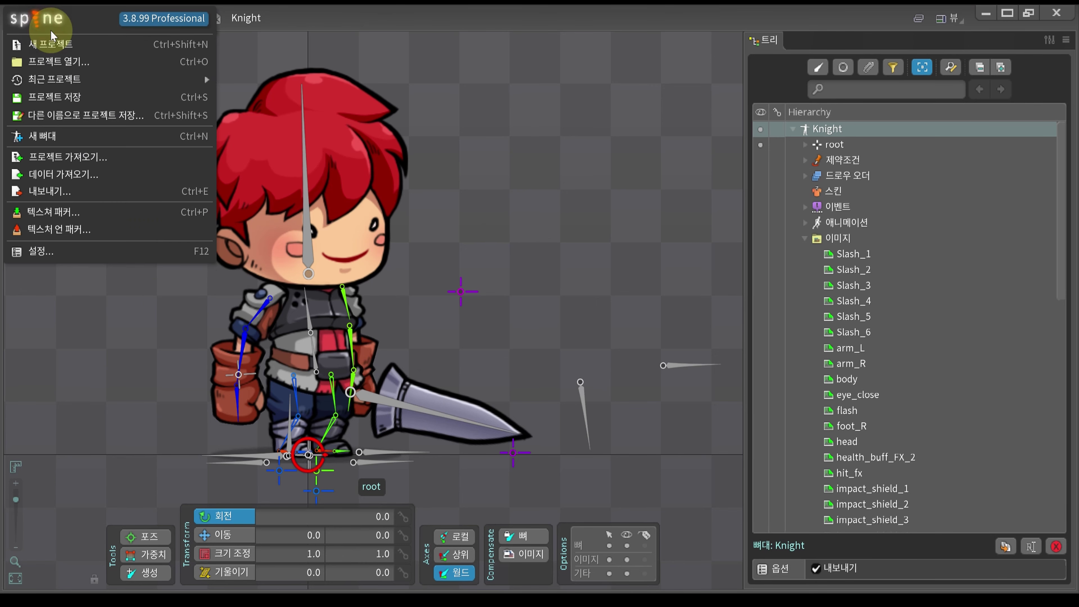
left_click(145, 255)
left_click(469, 138)
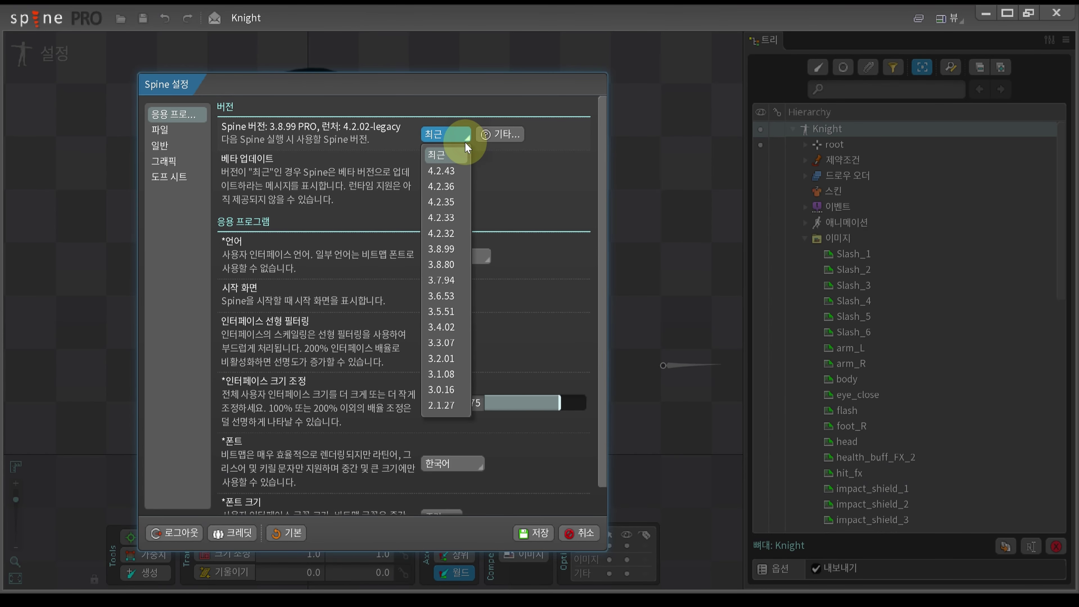
left_click(462, 173)
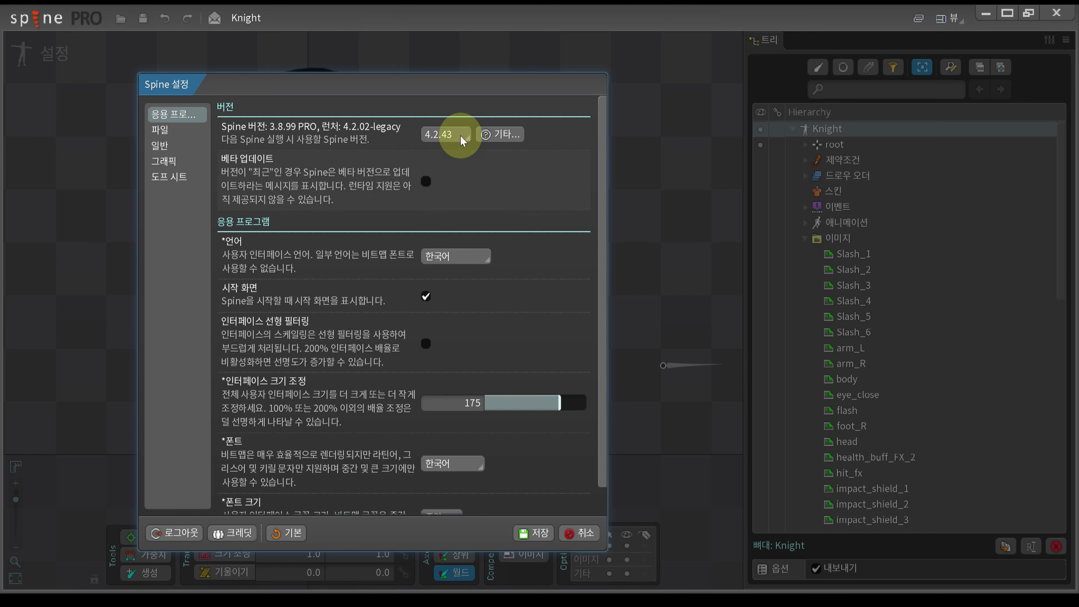
left_click(539, 532)
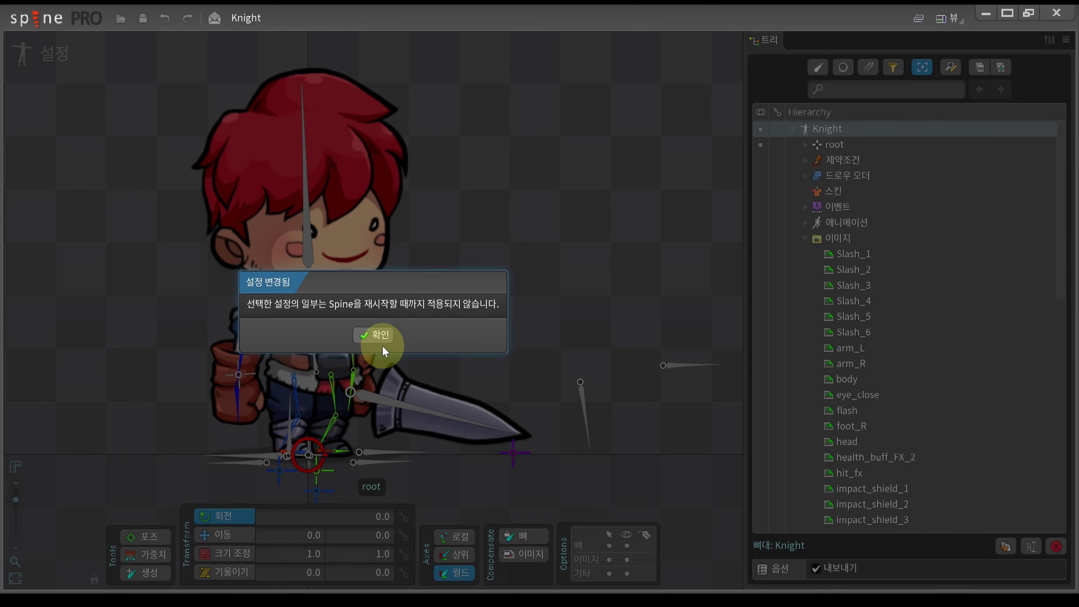
left_click(382, 335)
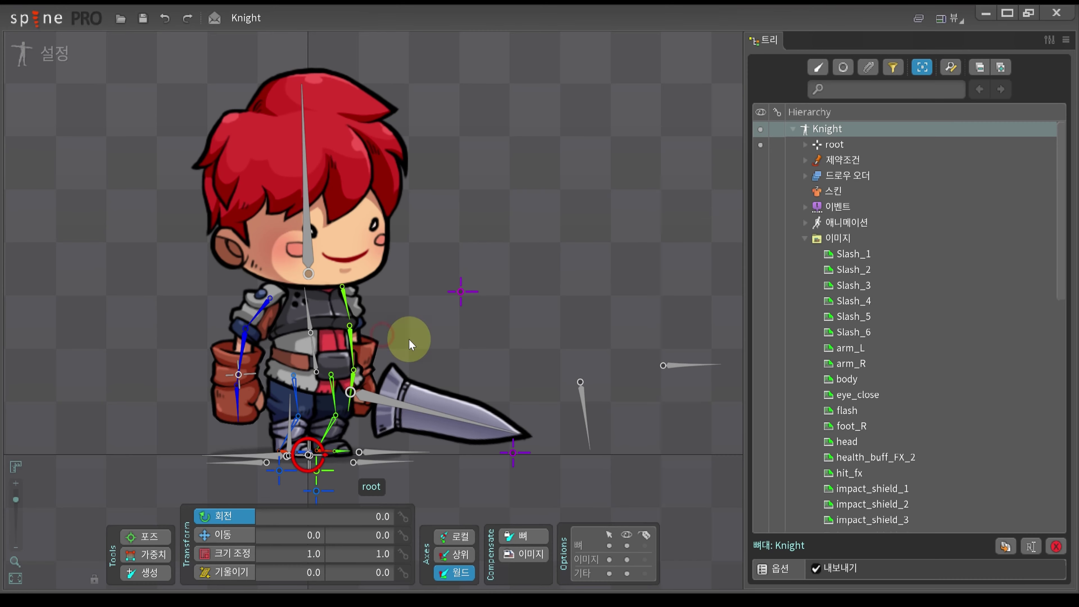
Restart Spine in the newly chosen version and open Knight.spine from the I:/temp folder.
left_click(1057, 13)
double_click(28, 189)
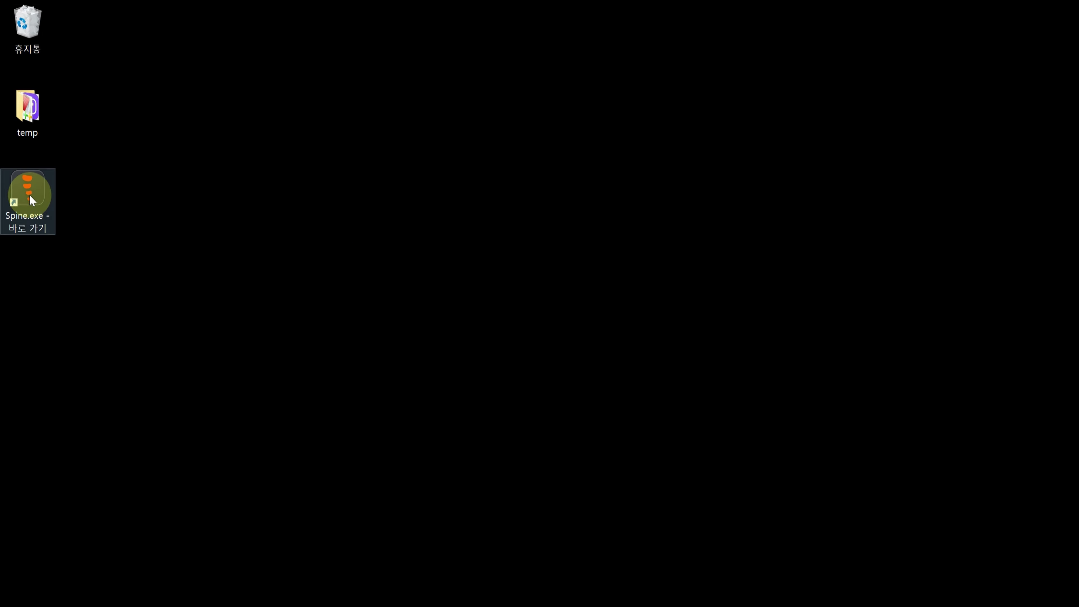
left_click(789, 493)
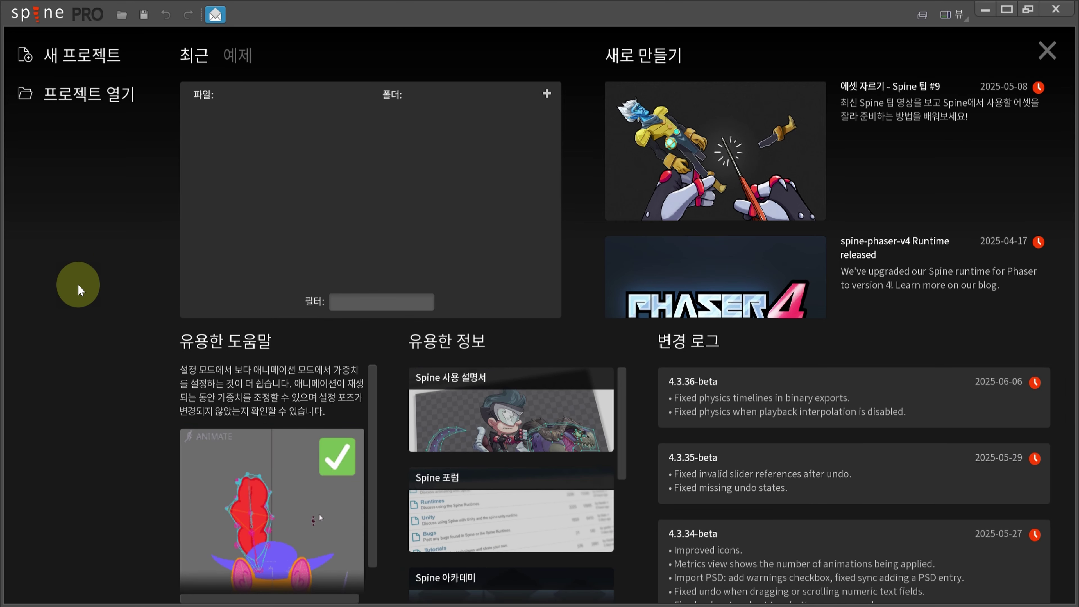
left_click(121, 101)
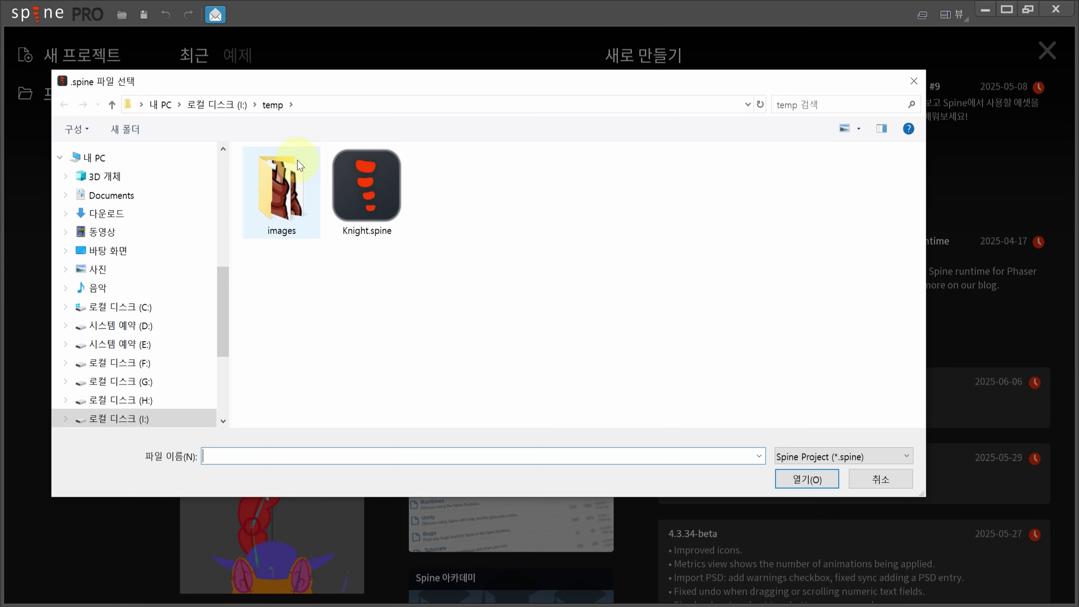
left_click(379, 210)
double_click(378, 211)
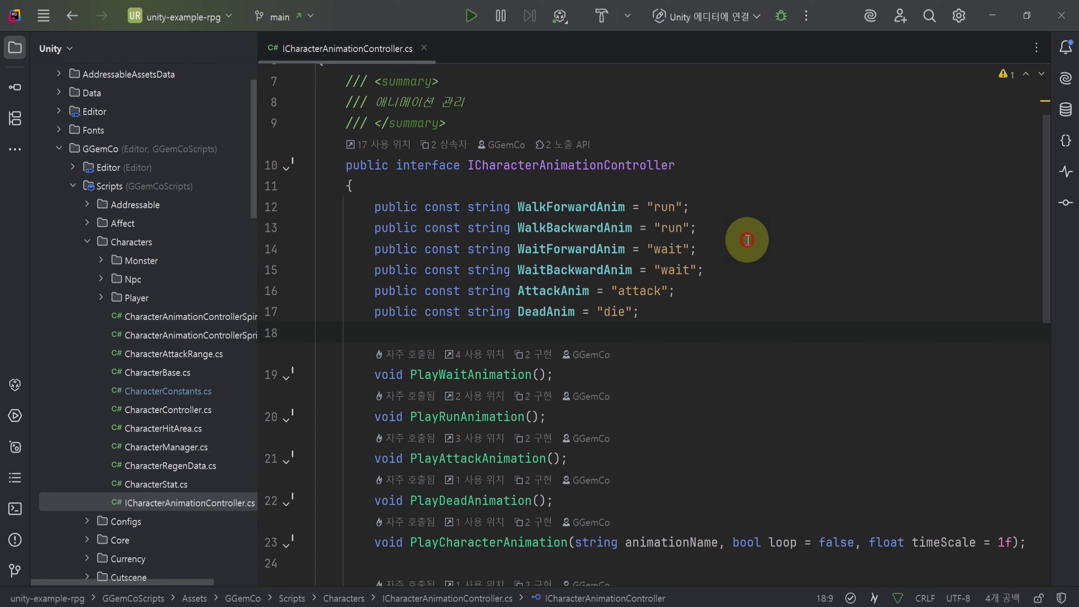
Switch to the code editor and review the animation name constants for walk, wait, attack and dead in ICharacterAnimationController.cs.
left_click(782, 303)
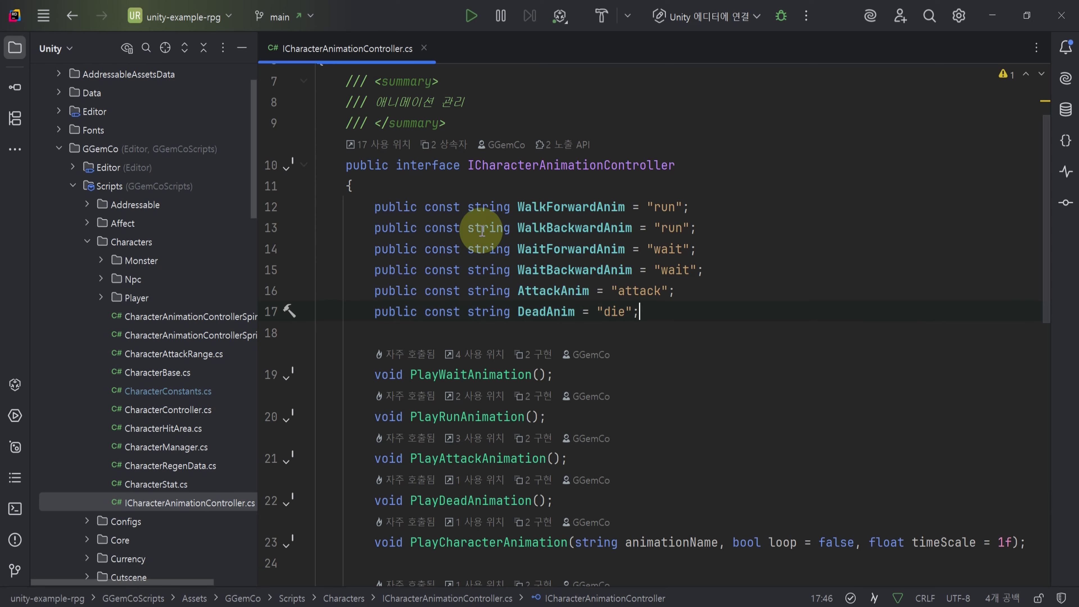
double_click(639, 161)
left_click(753, 217)
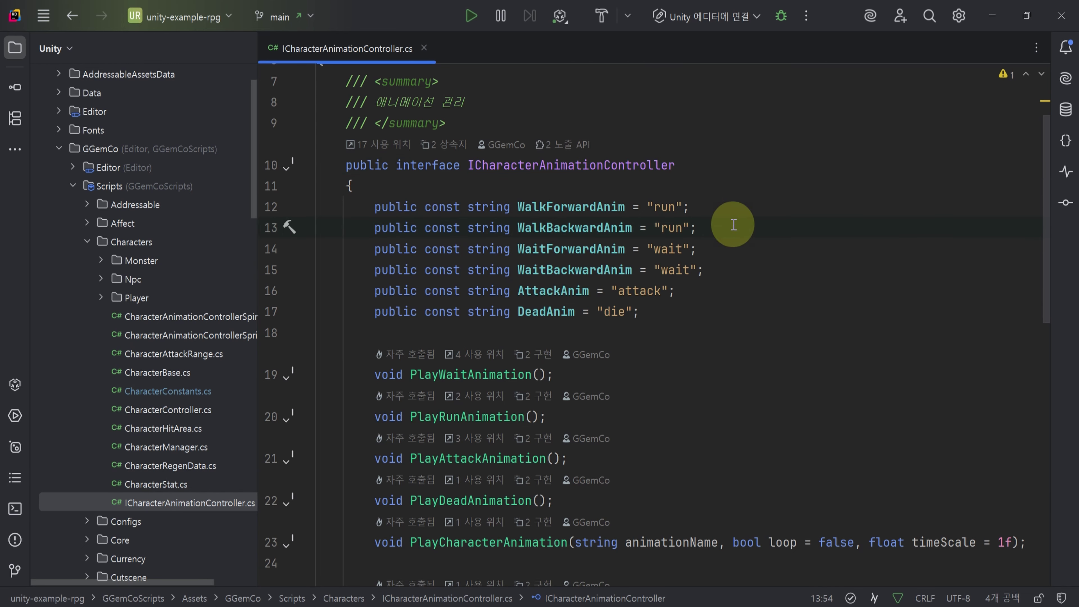
left_click_drag(518, 207, 720, 229)
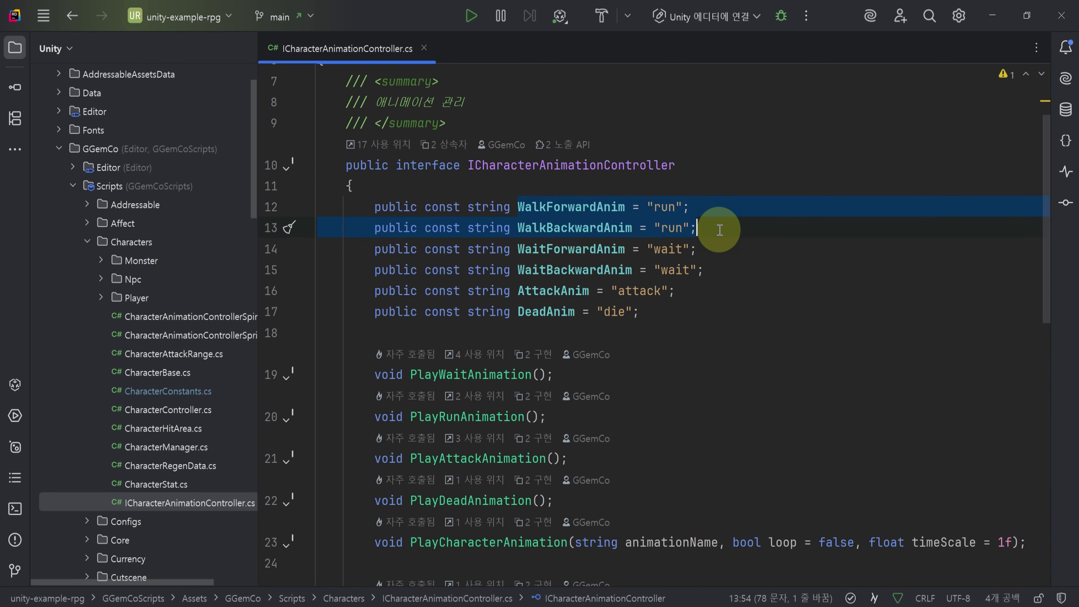
left_click_drag(517, 249, 771, 271)
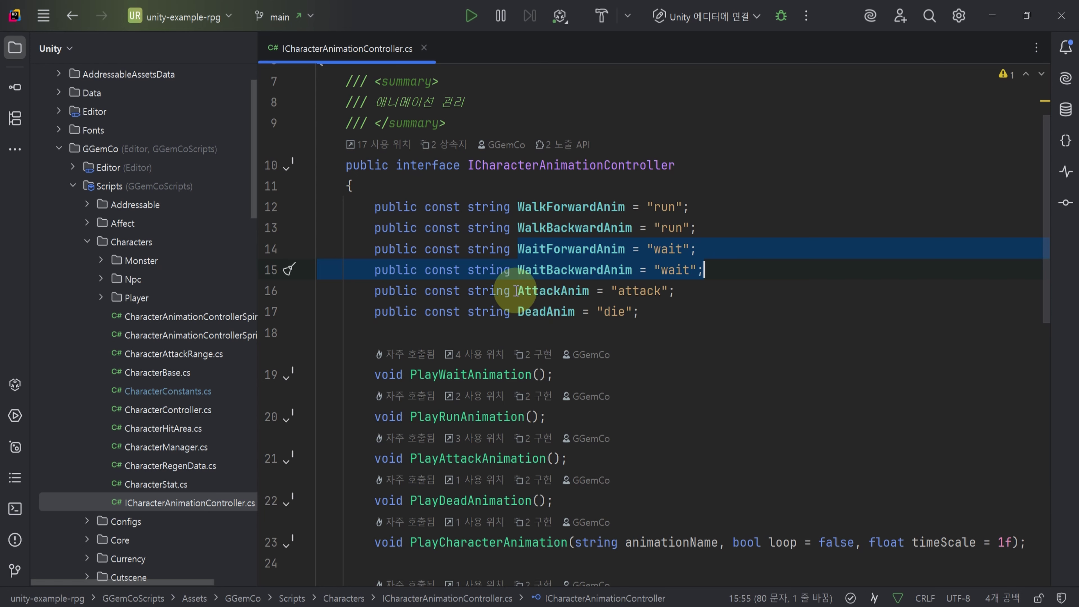
left_click_drag(517, 291, 730, 291)
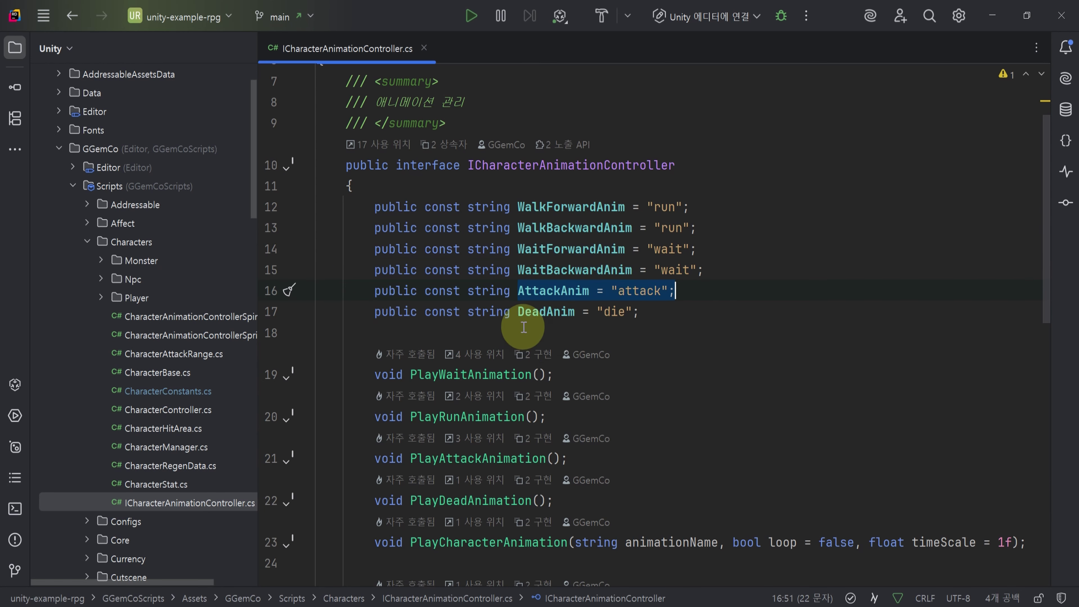
left_click_drag(516, 312, 725, 306)
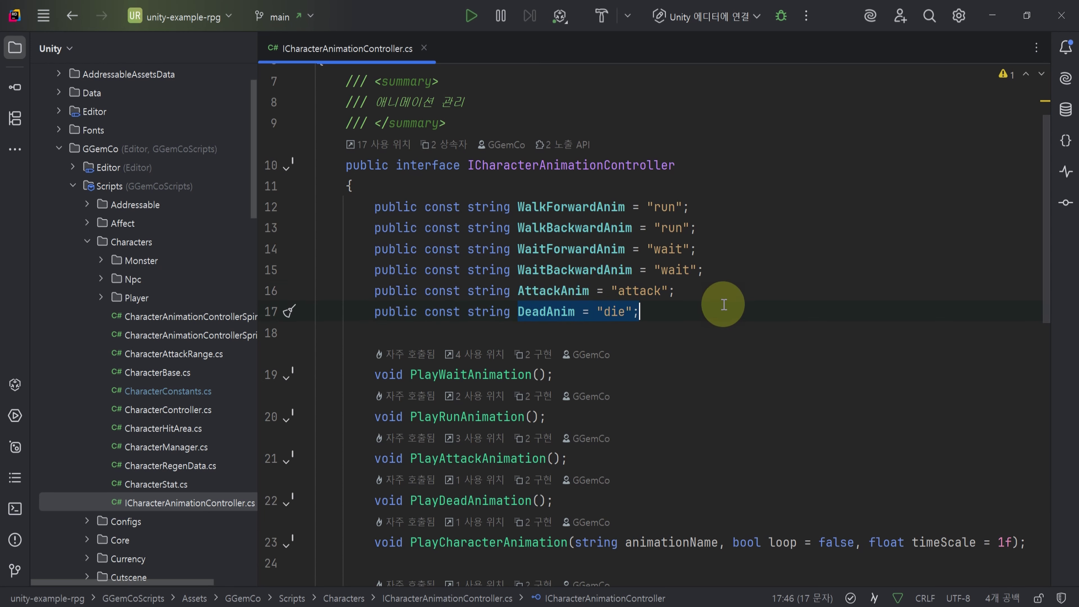
left_click(724, 304)
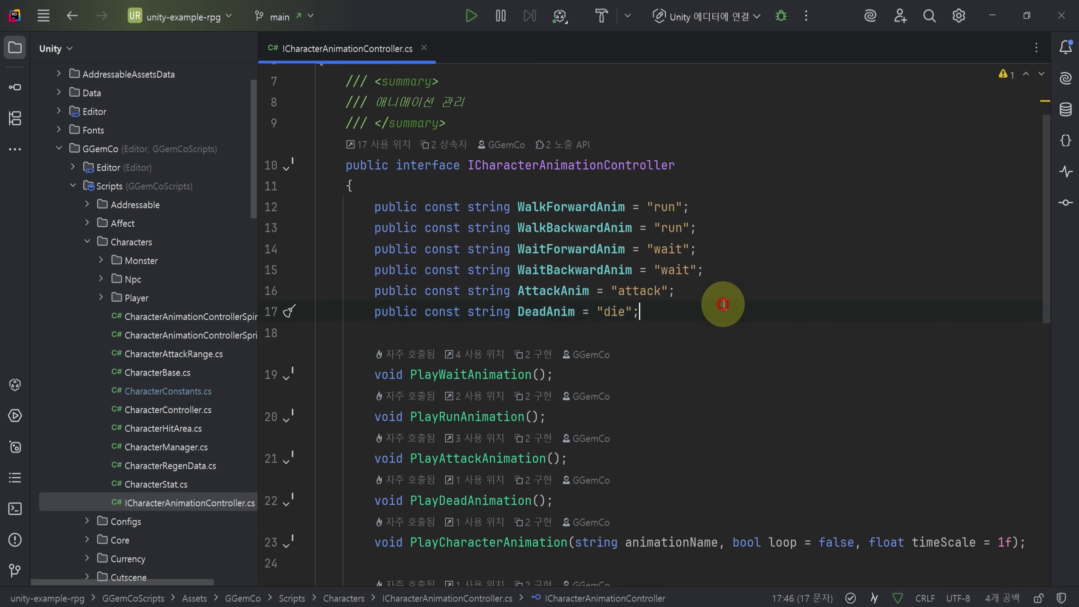
left_click_drag(724, 304, 373, 206)
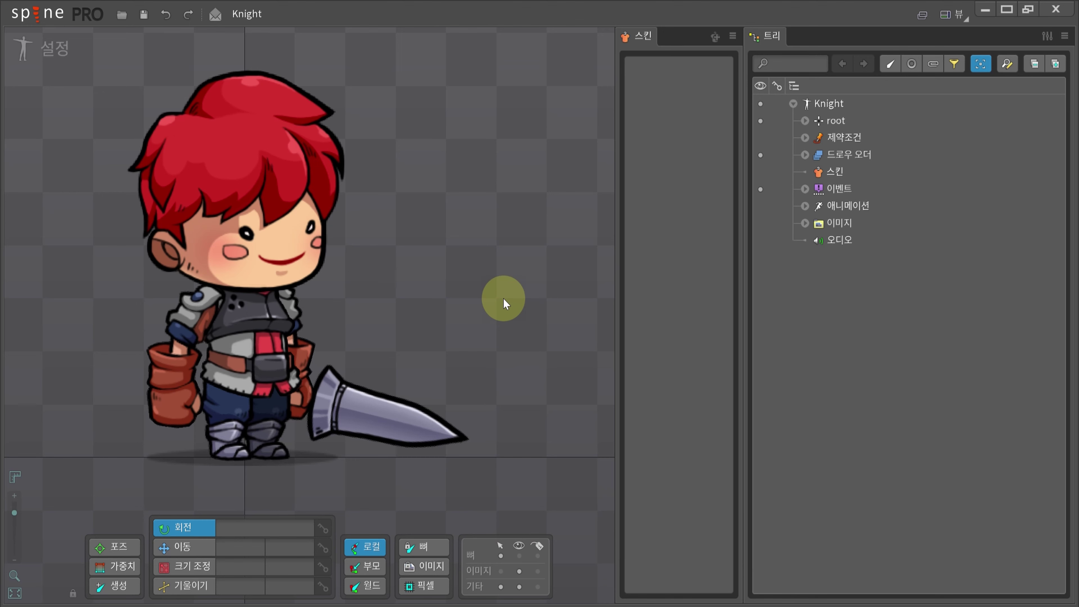
Switch back to Spine, put the Knight project in animate mode and show its list of animations.
left_click(61, 57)
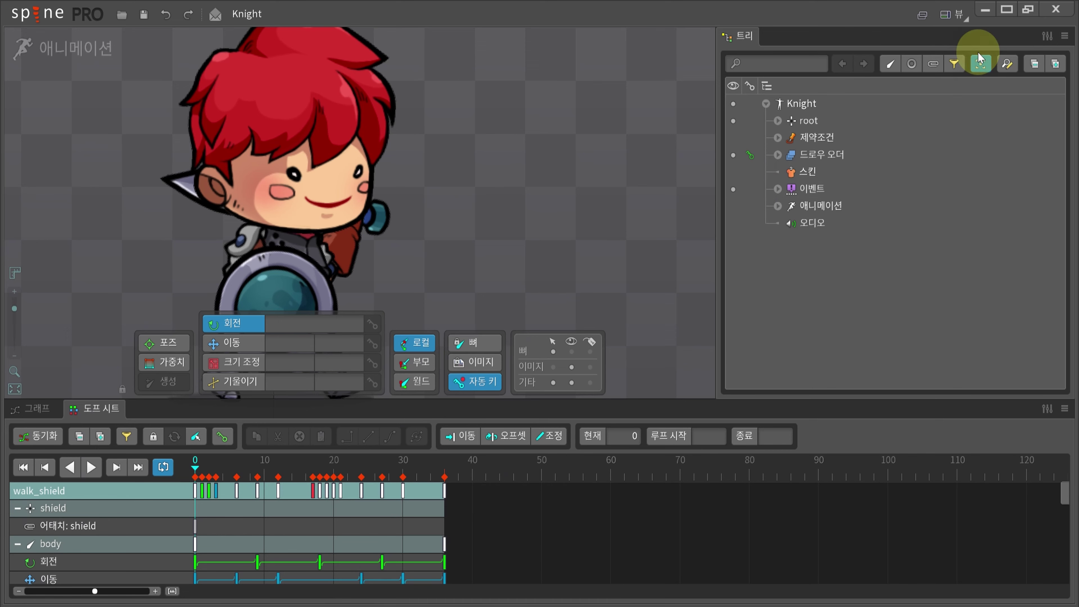
left_click(953, 14)
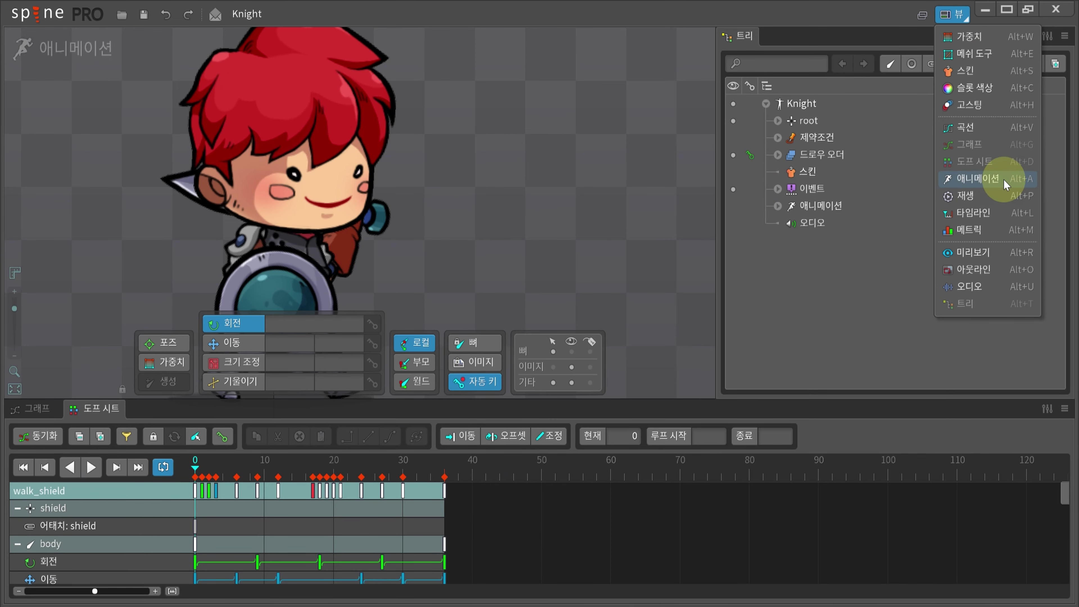
left_click(1003, 179)
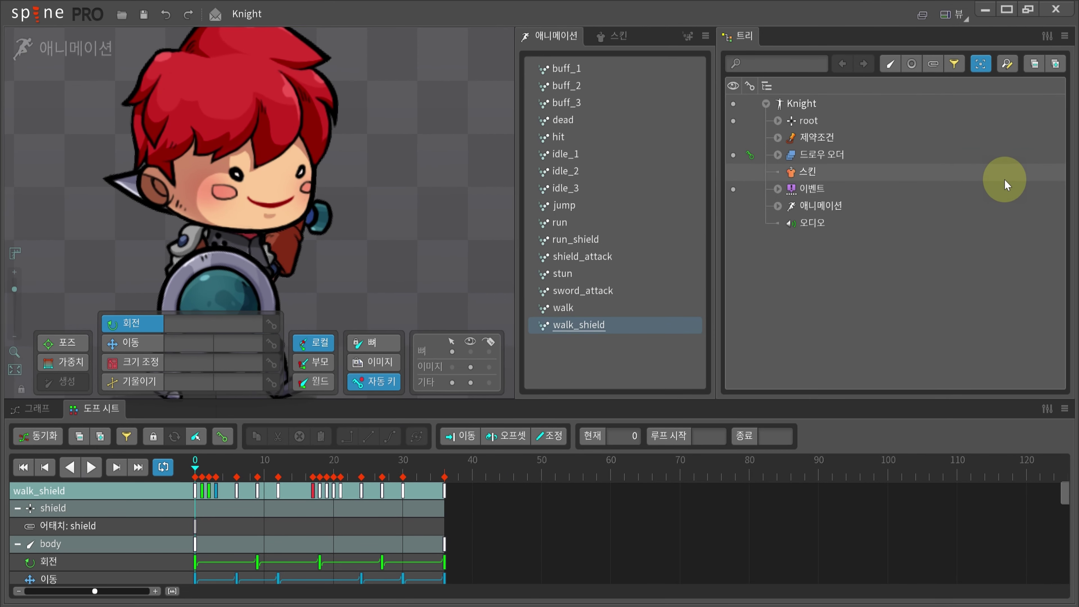
scroll(284, 241, "down", 5)
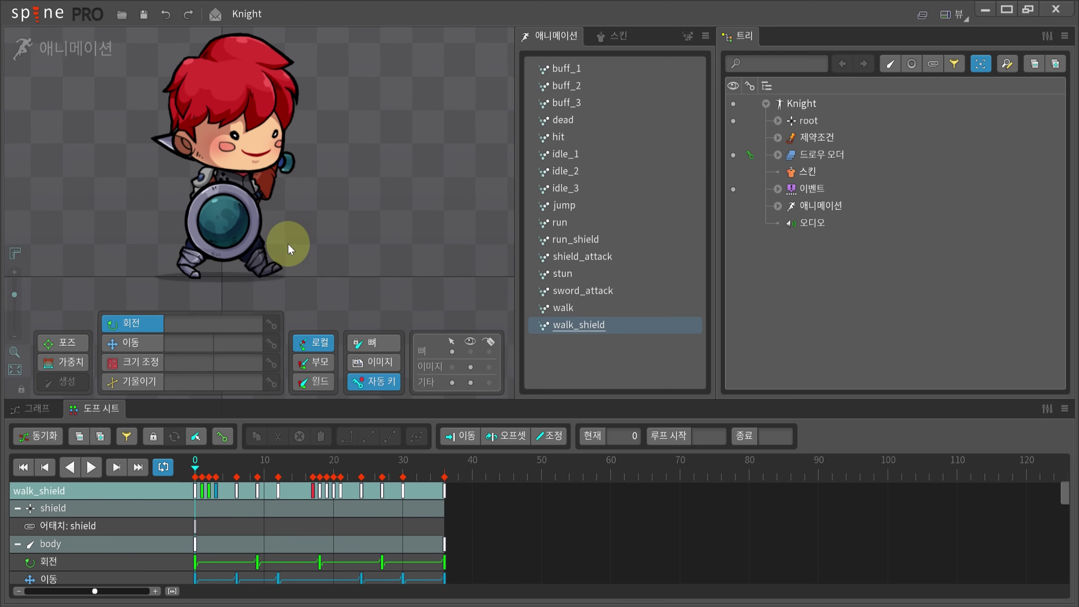
Rename the sword_attack animation to attack.
left_click(634, 292)
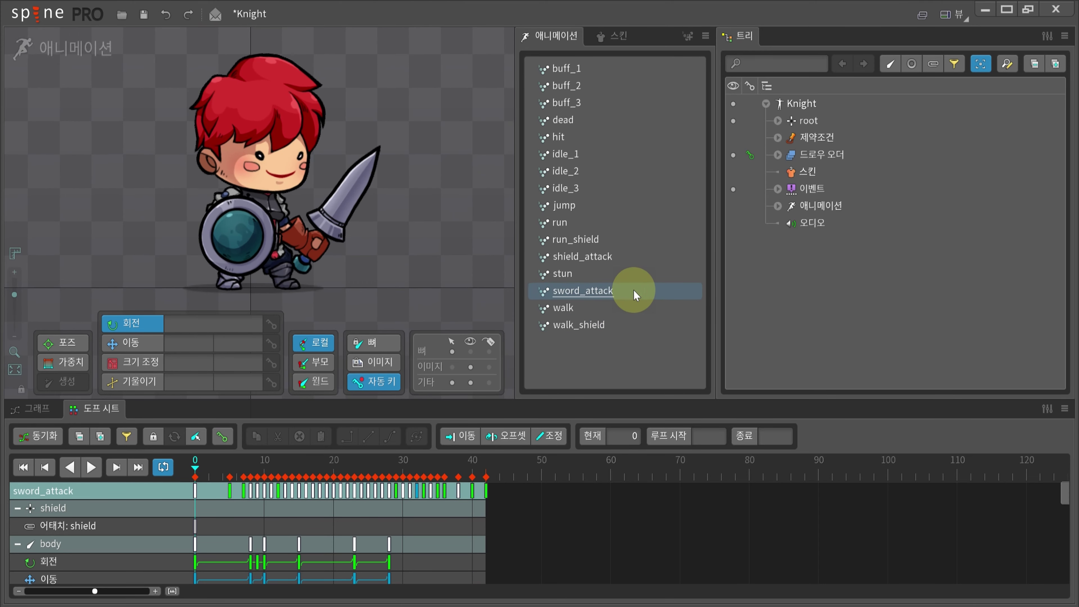
double_click(606, 290)
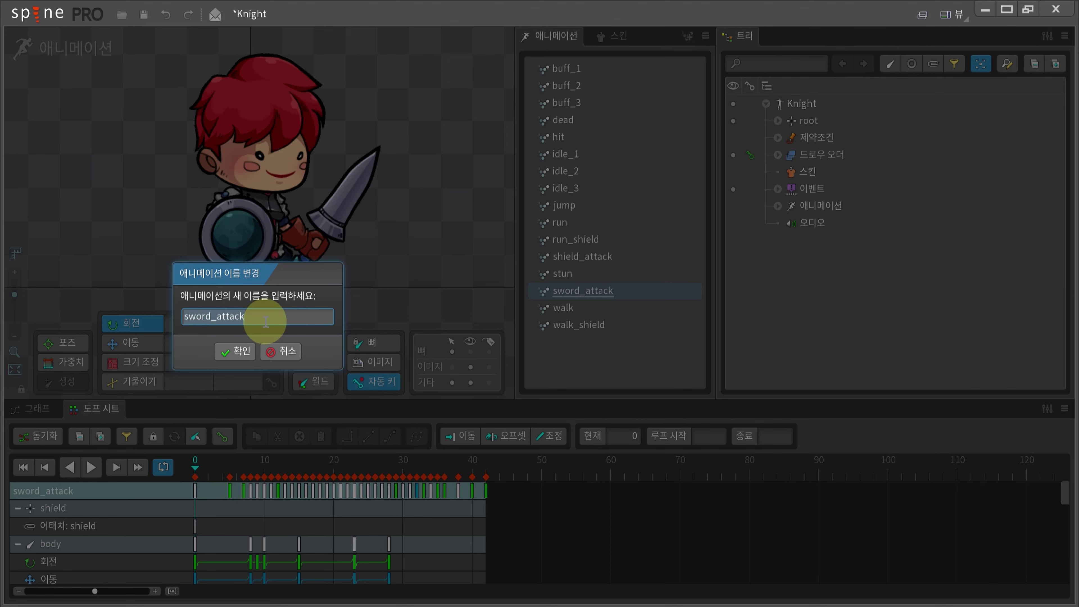
key("Home")
key("Delete")
key("Delete")
key("Delete")
key("Delete")
key("Delete")
key("Delete")
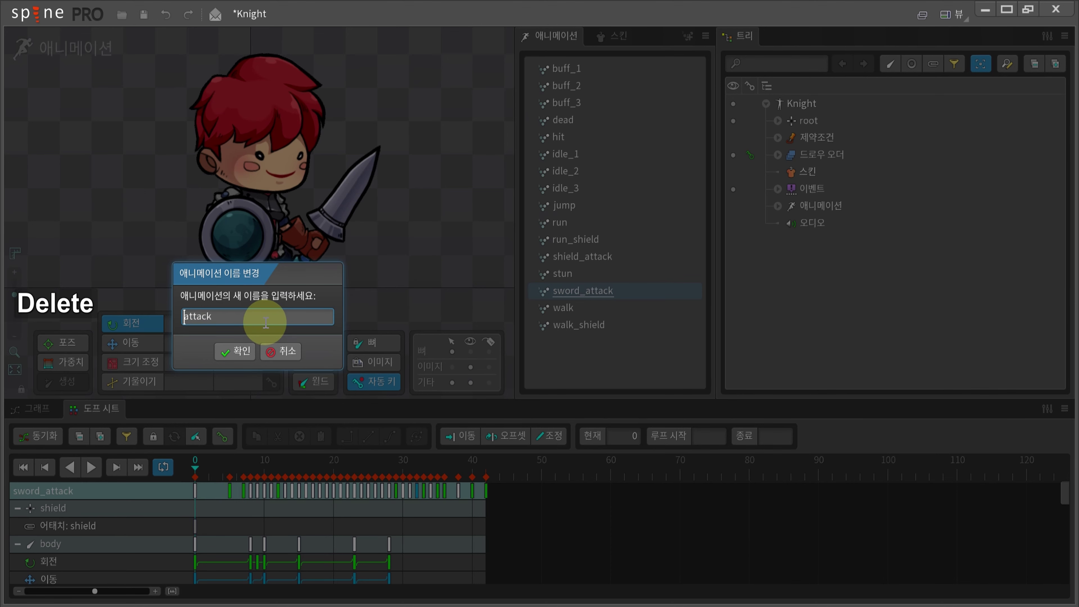
key("Return")
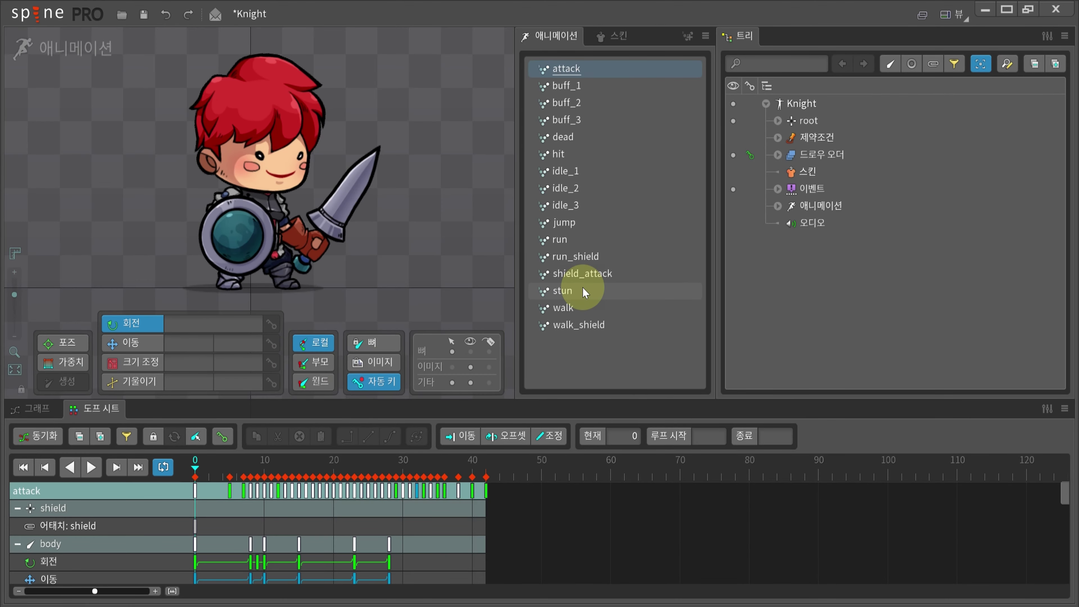
Rename the idle_3 animation to wait.
left_click(565, 205)
double_click(565, 205)
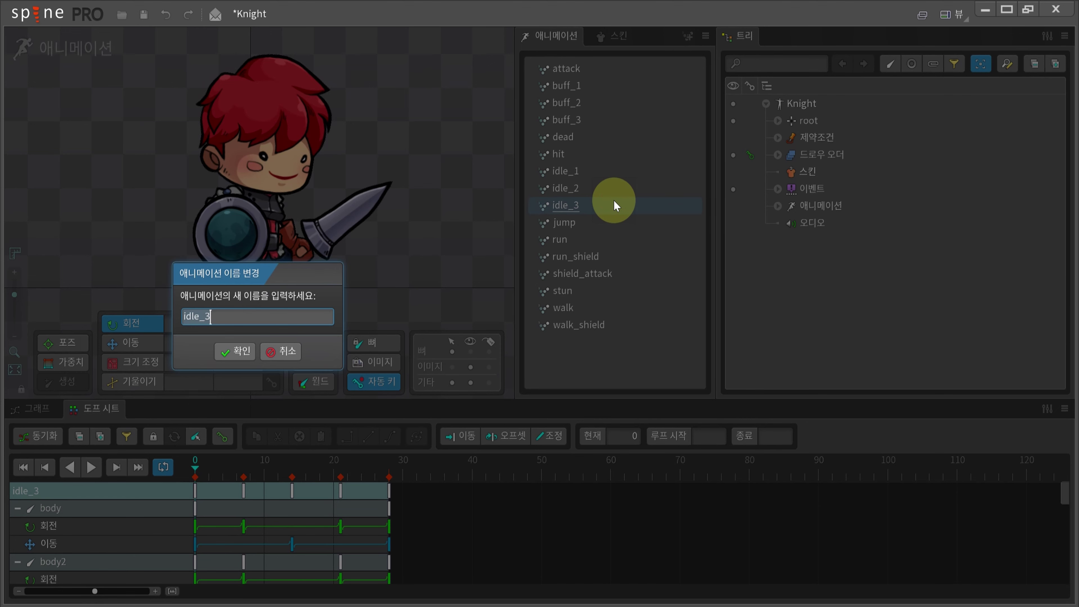
type("wa")
key("BackSpace")
type("ait")
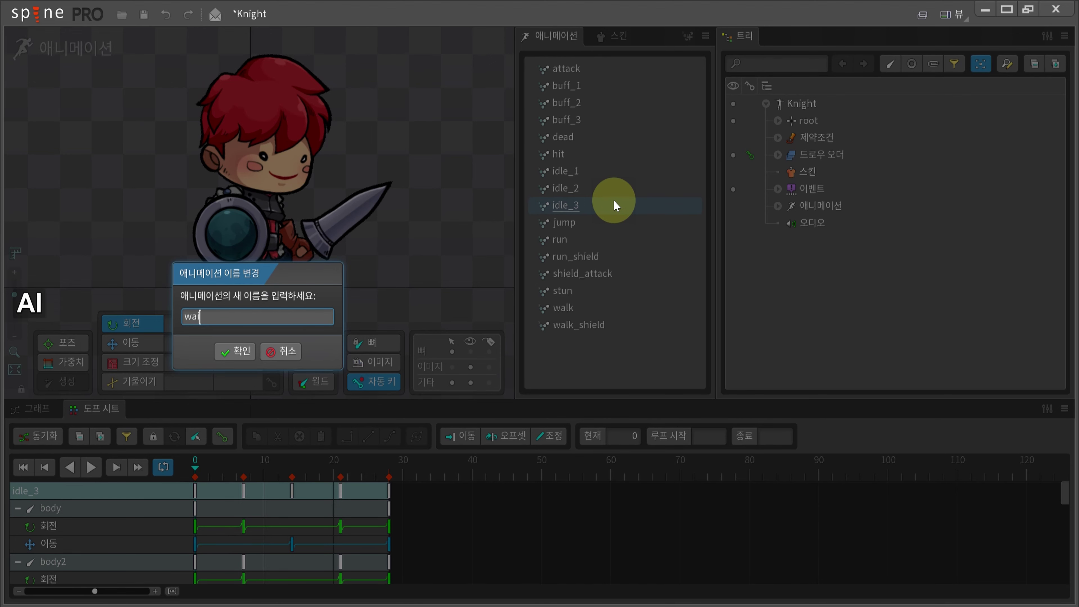
key("Return")
Rename the run animation to run_bak to free its original name.
left_click(611, 222)
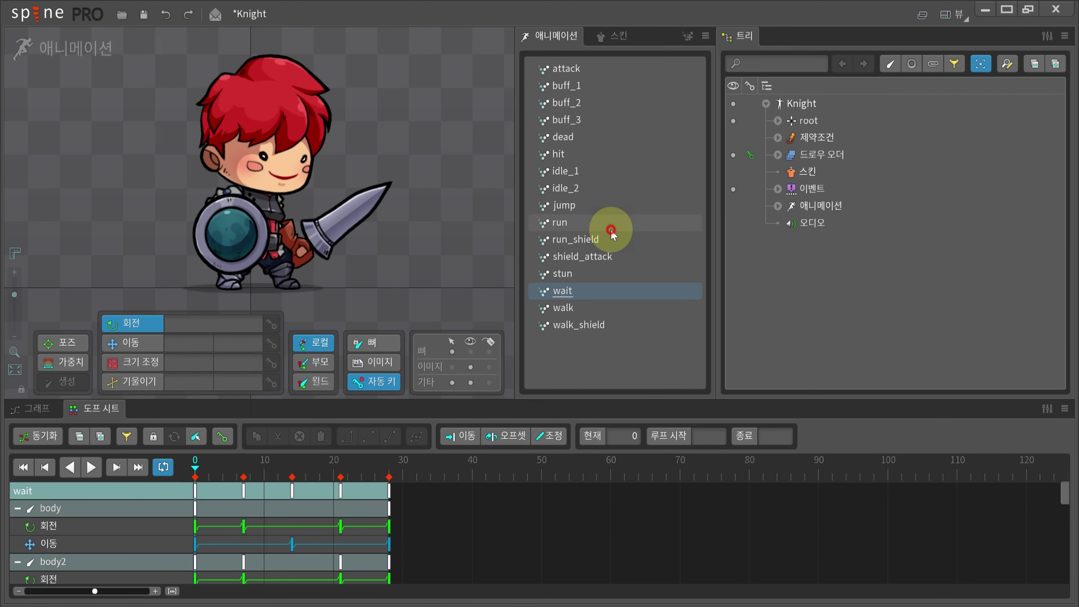
left_click(610, 229)
key("End")
type("_bak")
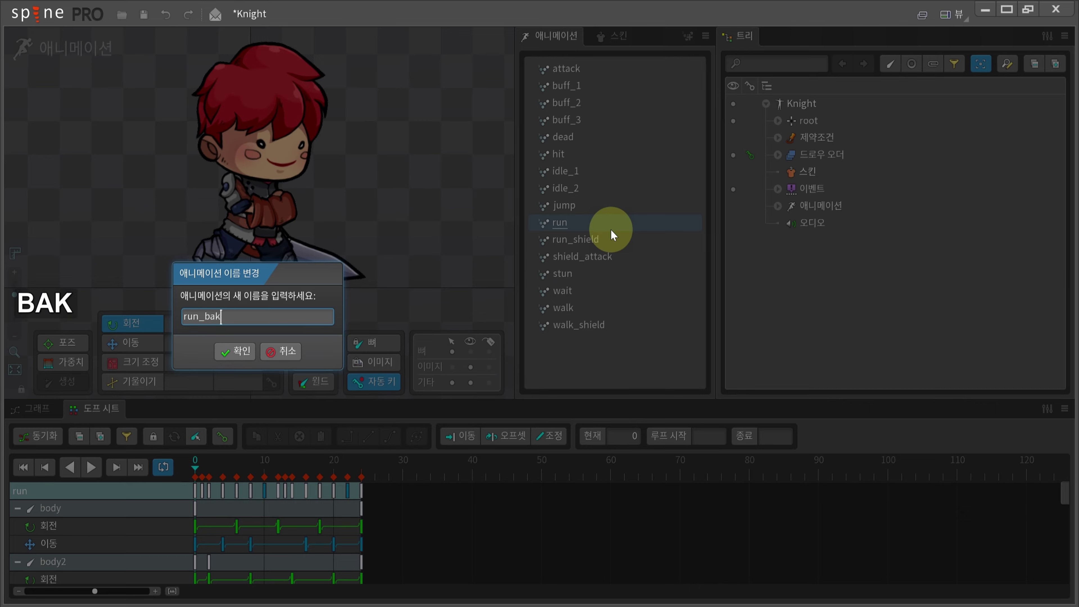
key("Return")
Rename the run_shield animation to run.
double_click(611, 238)
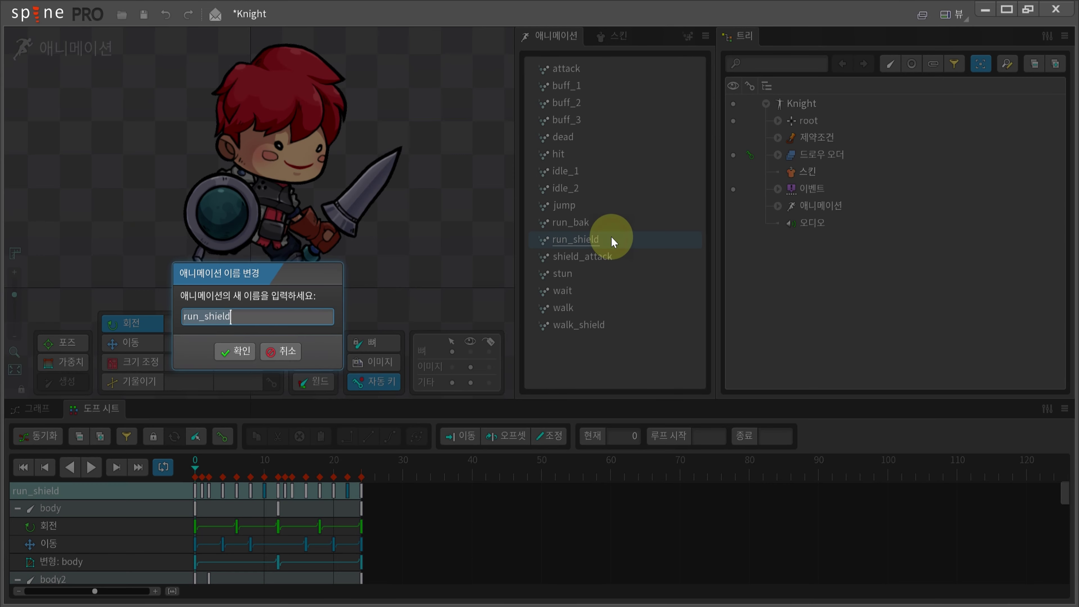
key("End")
key("BackSpace")
key("BackSpace")
key("BackSpace")
key("BackSpace")
key("BackSpace")
key("BackSpace")
key("BackSpace")
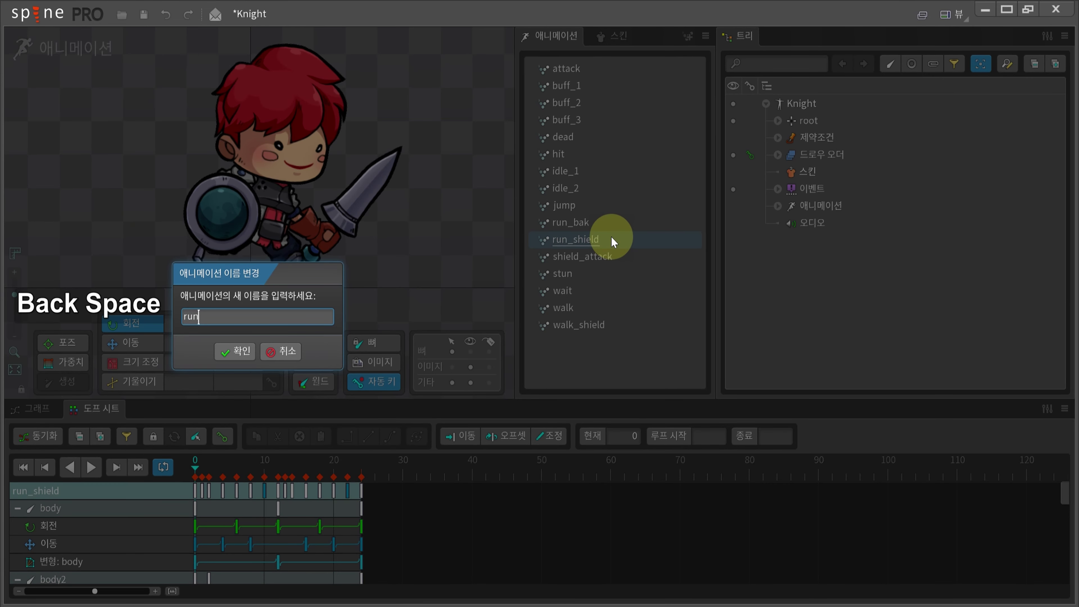
key("Return")
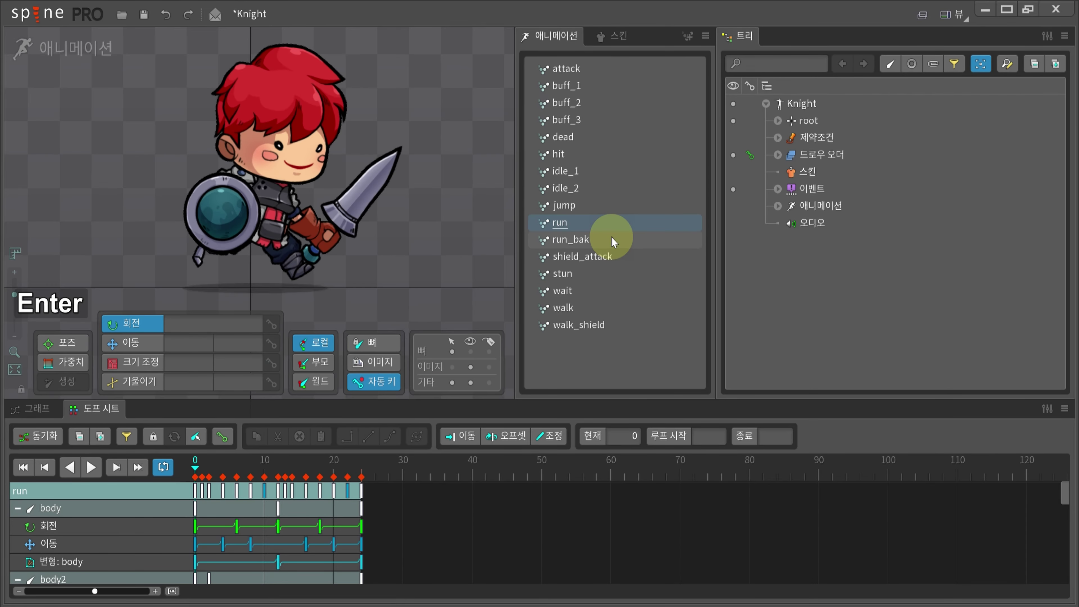
Rename the dead animation to die and save the Knight project in the 4.2.43 version.
double_click(616, 134)
type("die")
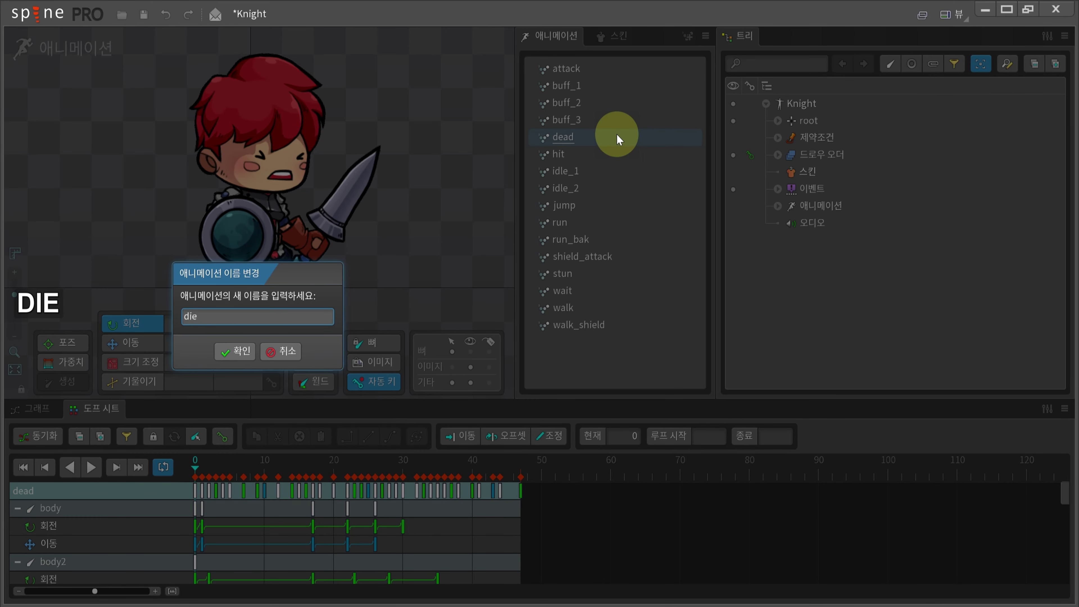
key("Return")
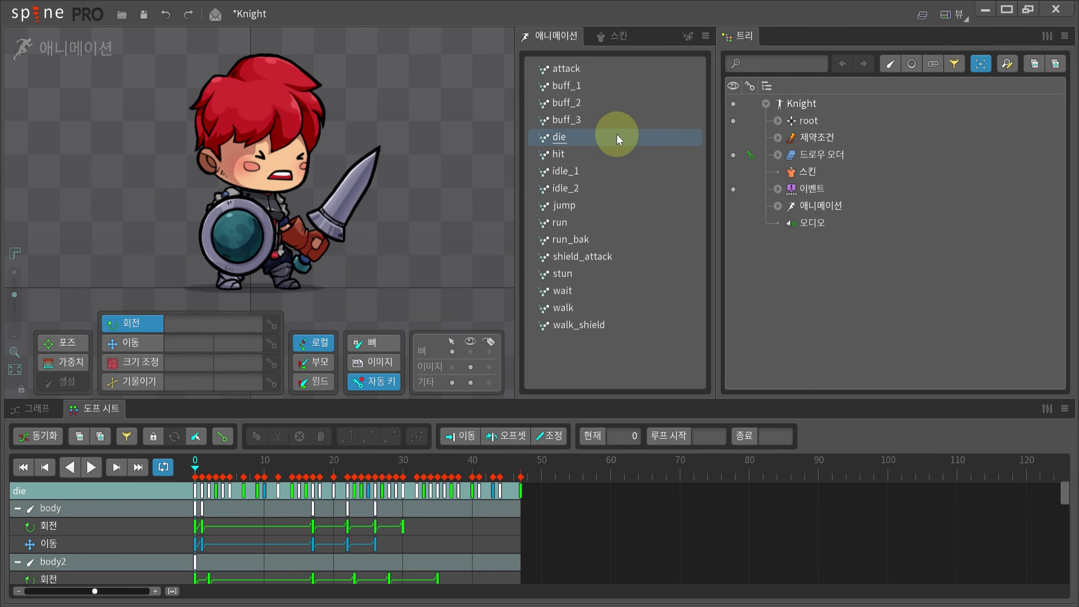
key("ctrl+s")
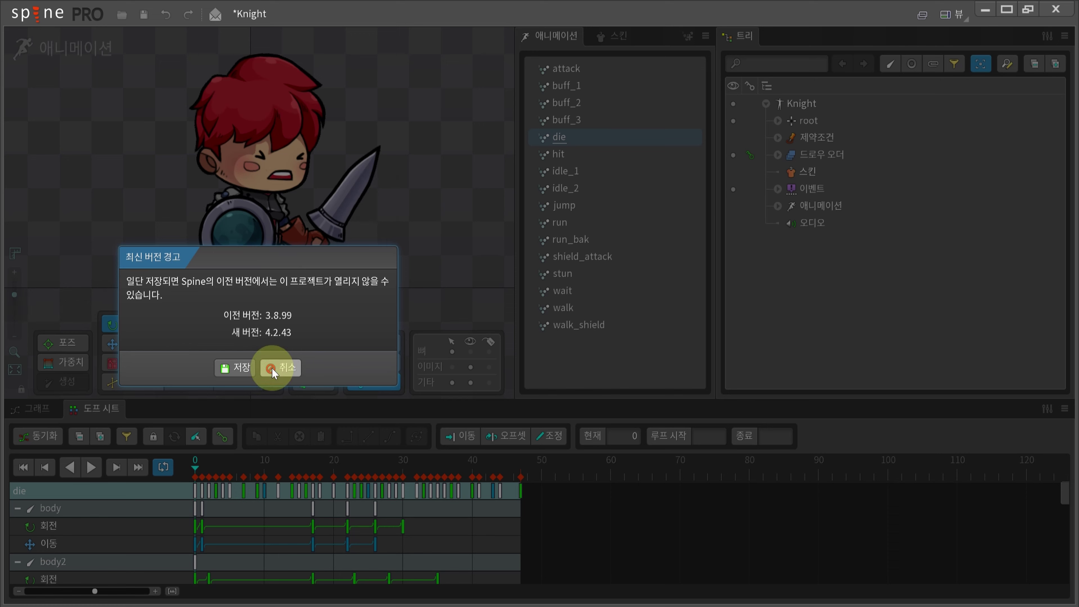
left_click(236, 368)
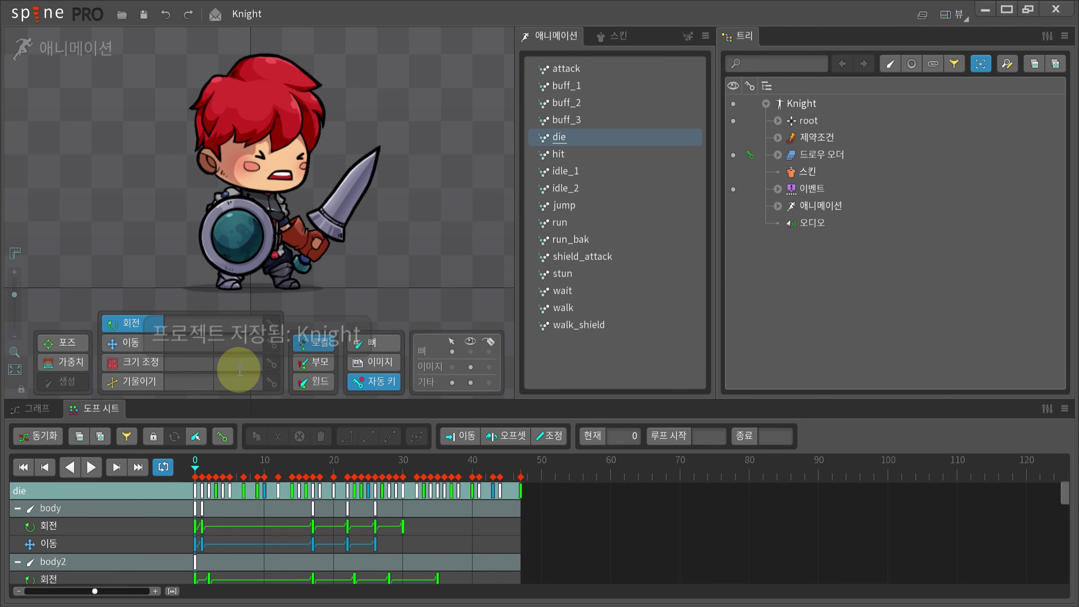
Open the JSON export settings and choose a new folder named out inside I:/temp as the output folder.
left_click(57, 18)
left_click(164, 218)
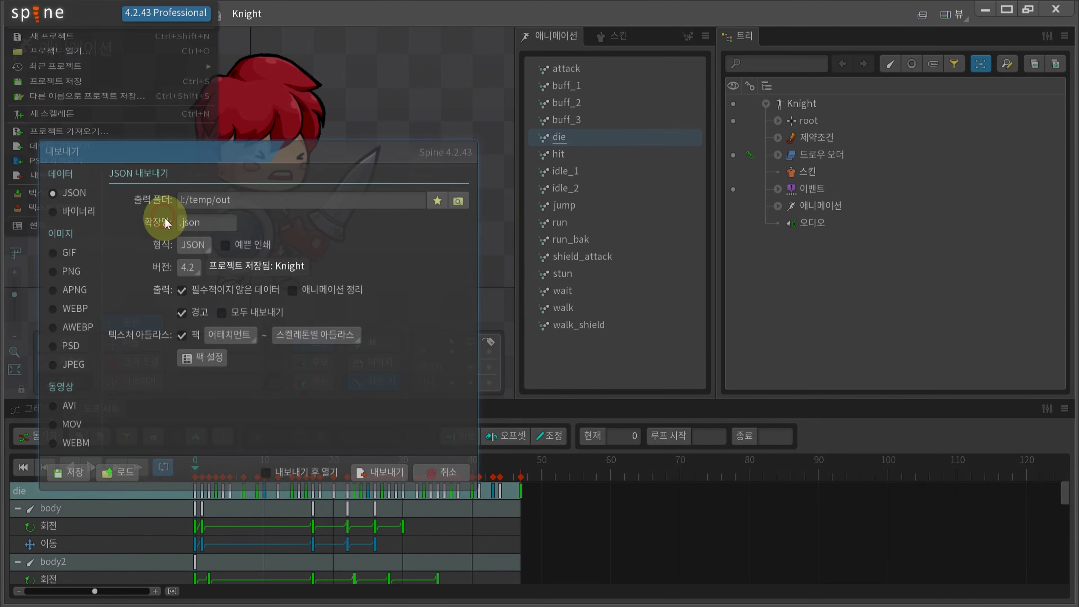
left_click(461, 201)
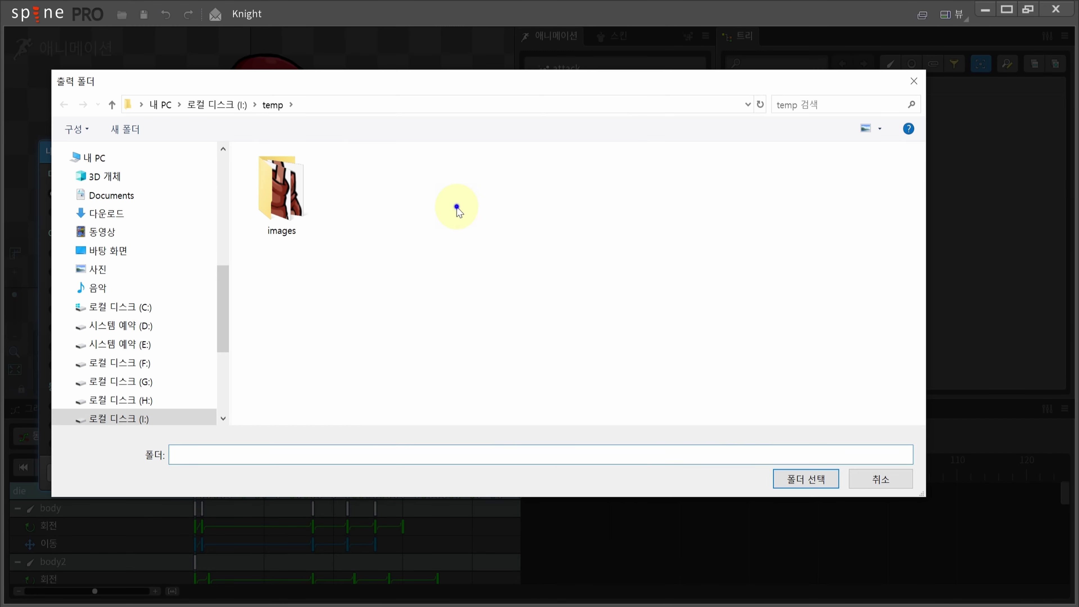
right_click(457, 212)
key("w")
key("Return")
type("out")
key("Return")
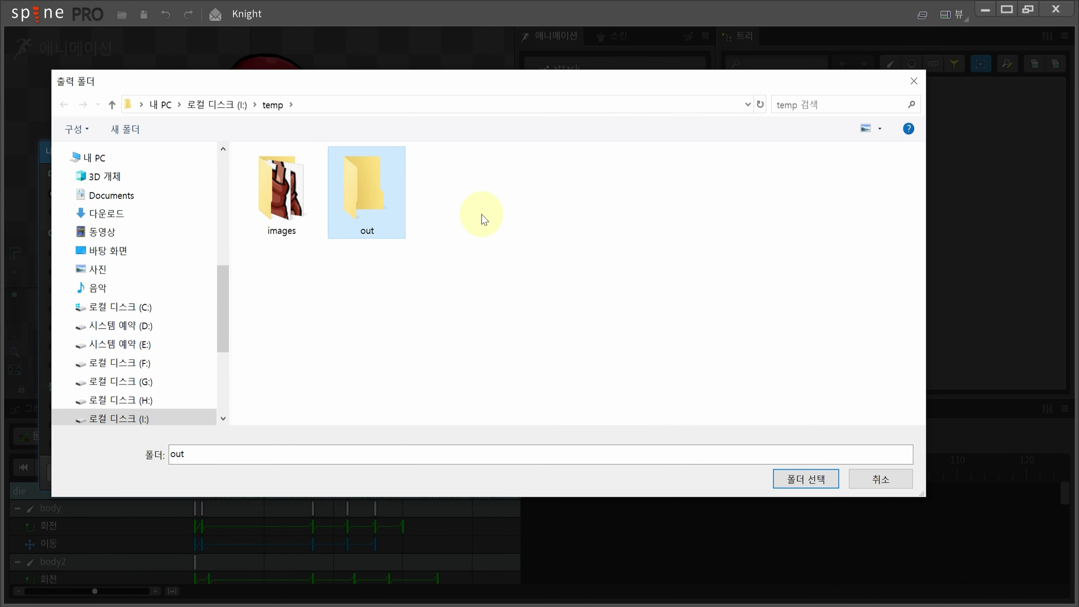
key("Return")
left_click(806, 479)
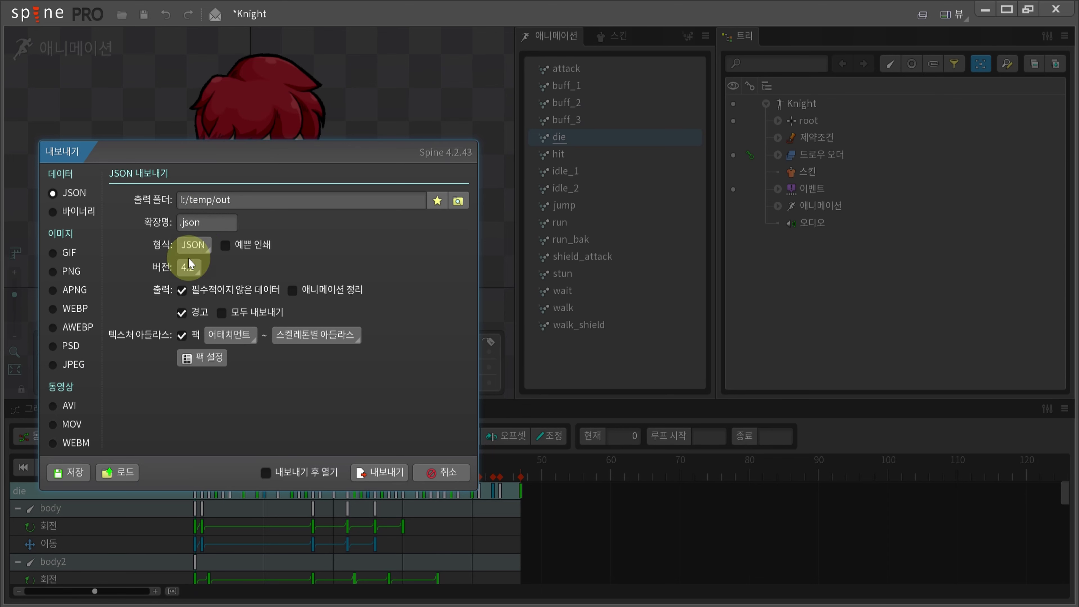
Set the texture atlas packing to one atlas per skeleton, accept the texture packer settings and export the JSON data.
left_click(251, 338)
left_click(338, 334)
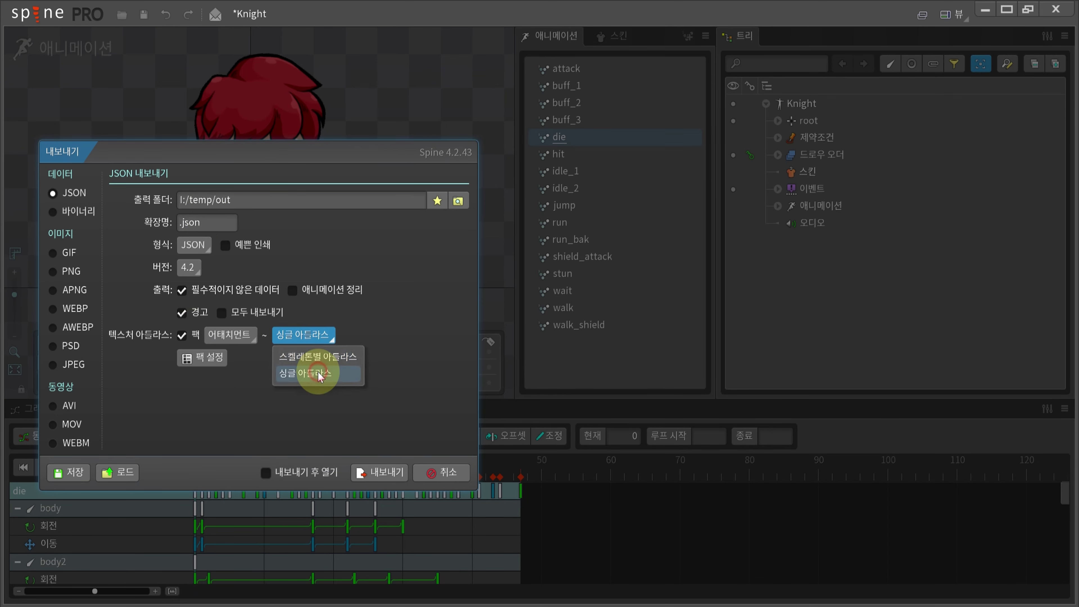
left_click(327, 352)
left_click(202, 357)
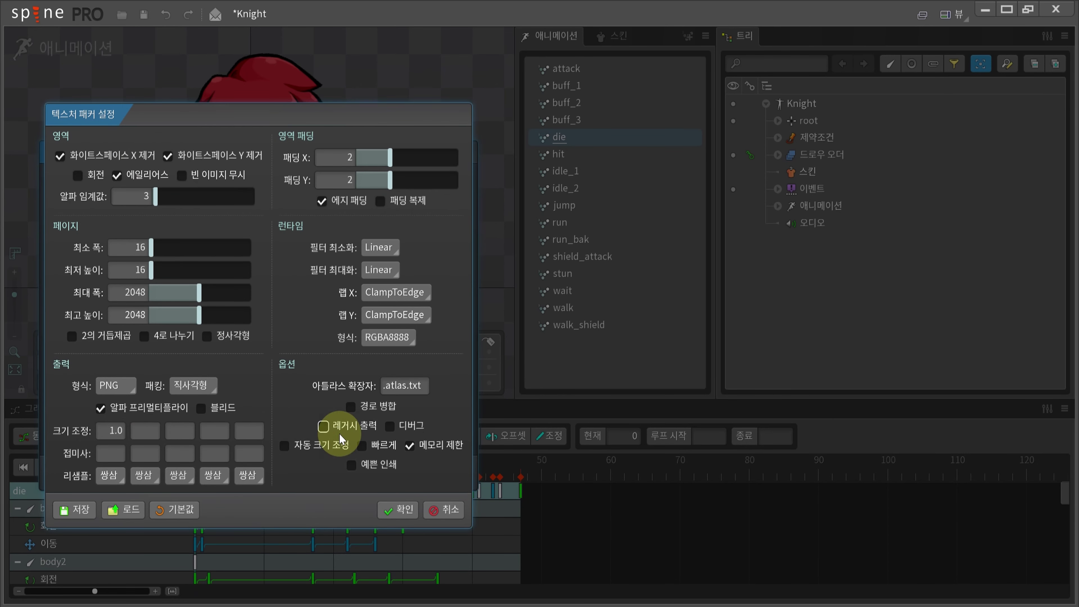
left_click(399, 509)
left_click(388, 471)
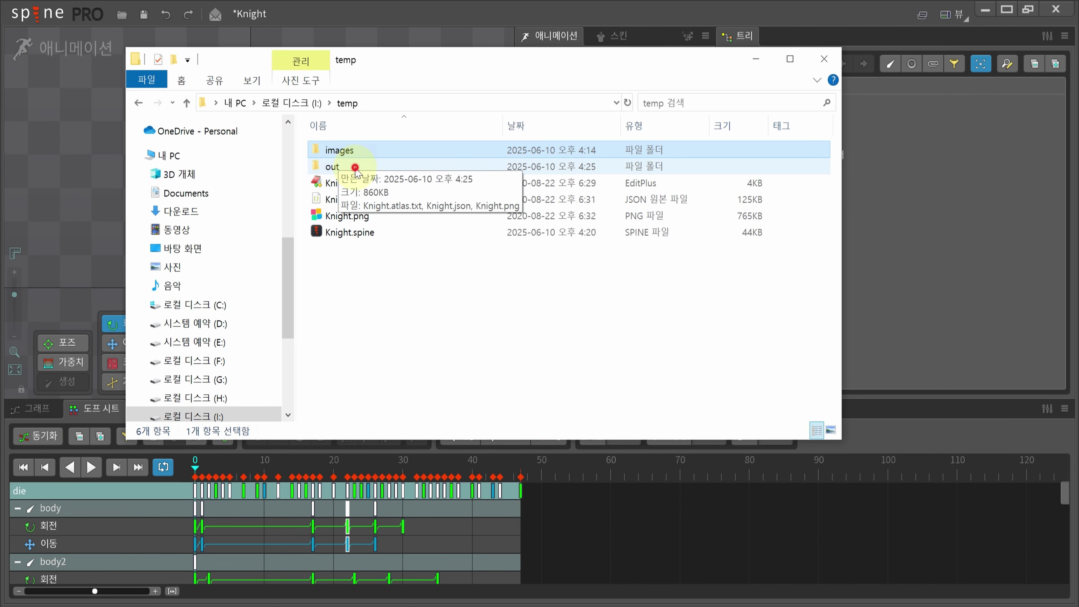
Open the out folder in the file explorer and copy all the exported Knight files.
double_click(336, 166)
left_click_drag(414, 53, 333, 84)
key("ctrl+a")
key("ctrl+c")
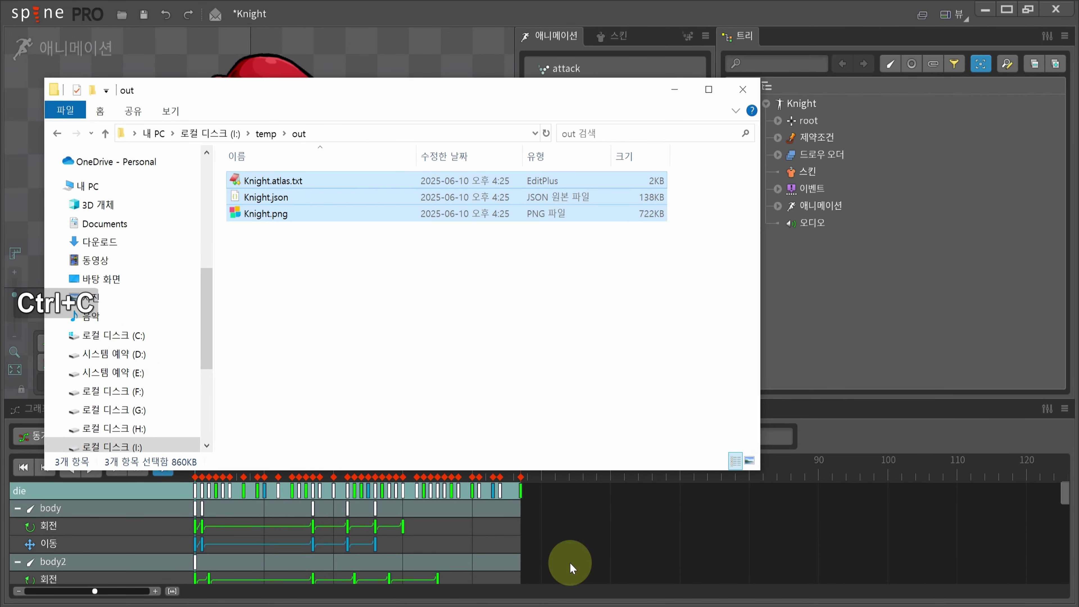
Paste the exported files into the Unity project's json_export folder, replacing the existing Knight files.
left_click(340, 599)
left_click_drag(467, 90, 760, 140)
left_click(650, 500)
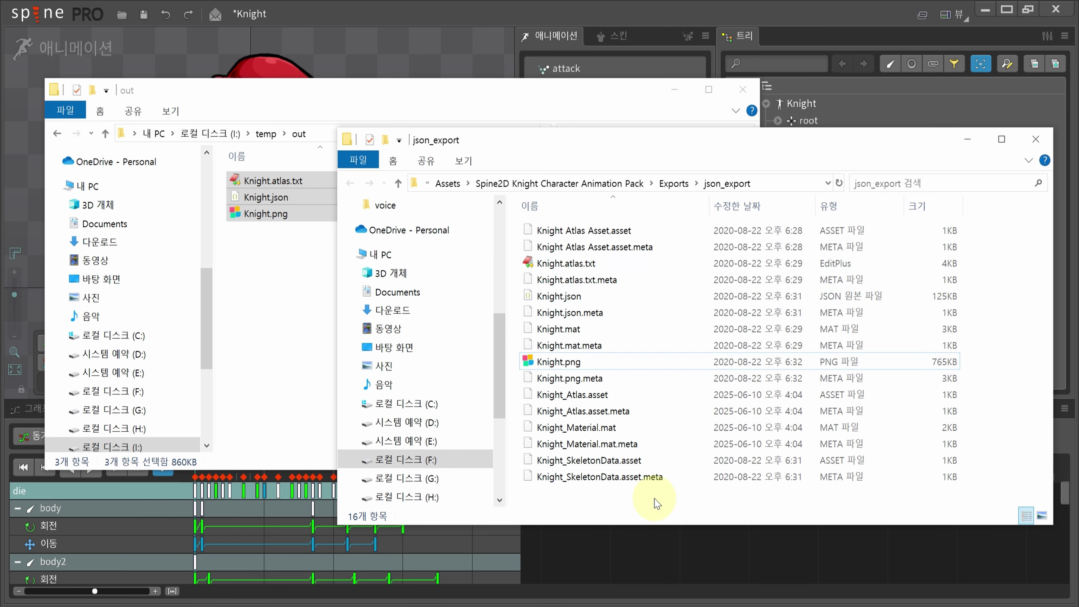
key("ctrl+v")
left_click(495, 250)
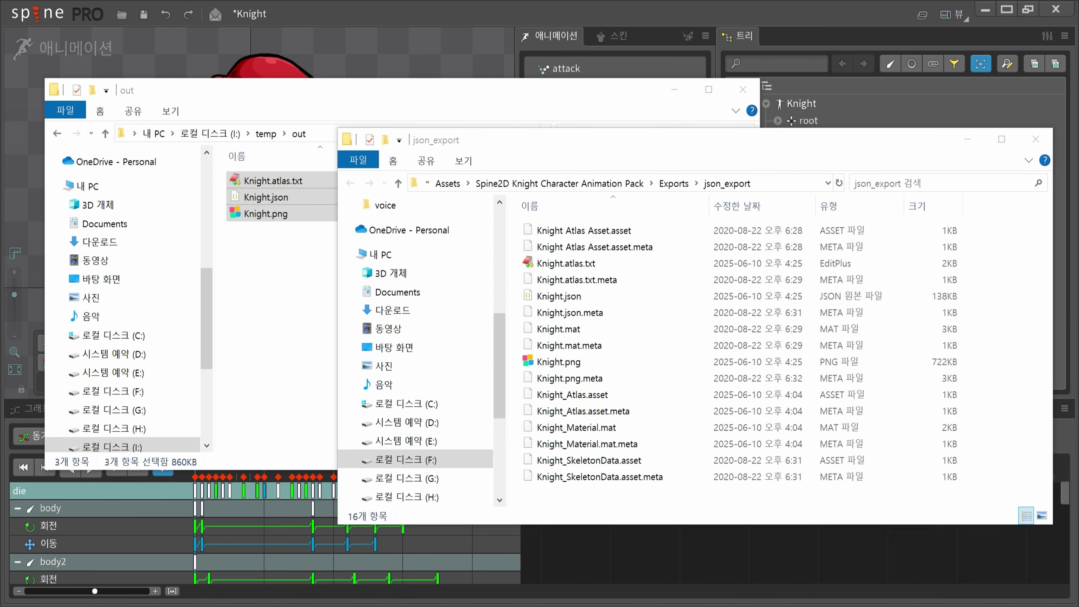
Switch to Unity, refresh the assets and set the scale of Knight_SkeletonData to 1.
key("alt+Tab")
key("ctrl+r")
left_click(764, 352)
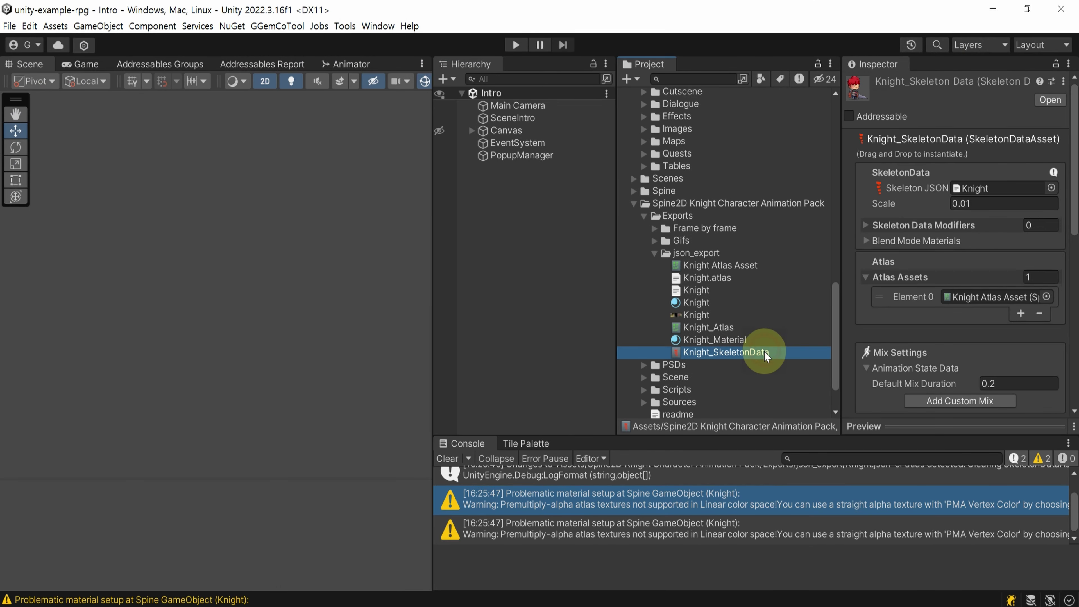
left_click(977, 203)
type("1")
key("Return")
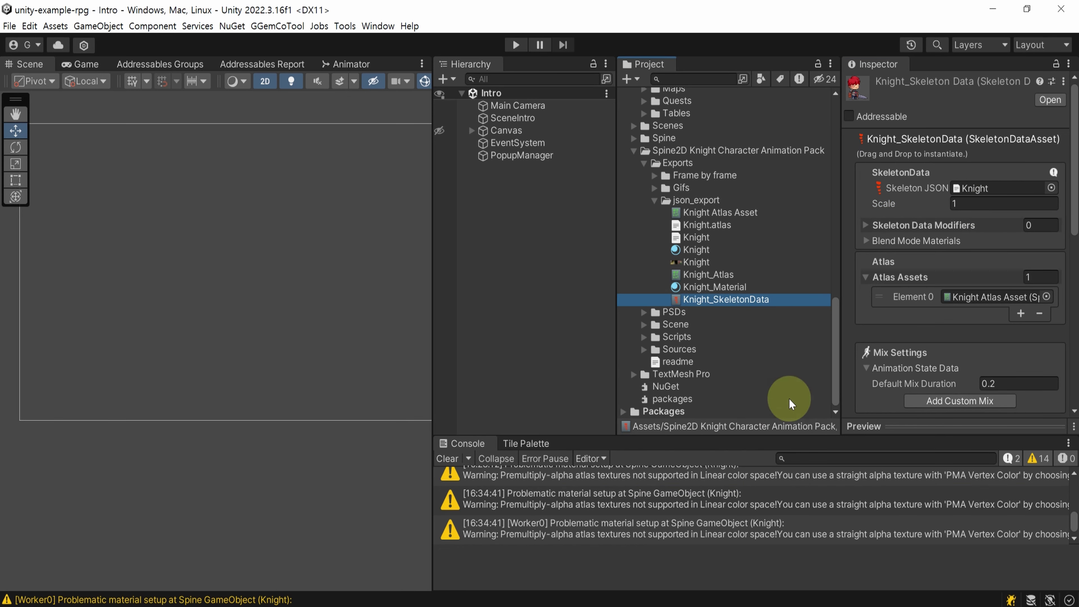
key("ctrl+r")
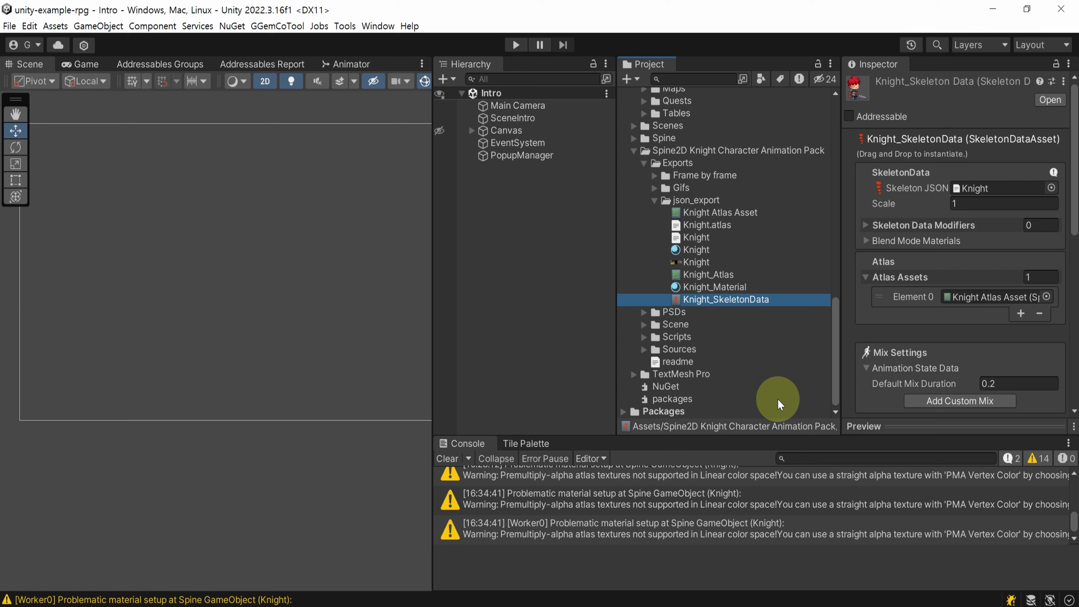
Enable Straight Alpha Texture on the Knight material in the json_export folder.
left_click(750, 253)
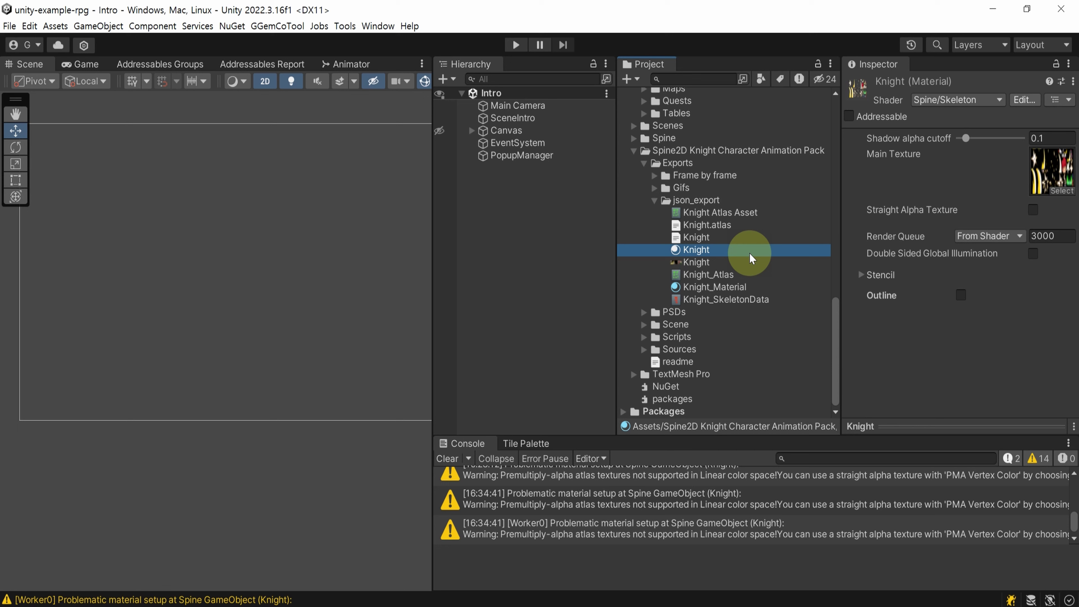
left_click(1034, 211)
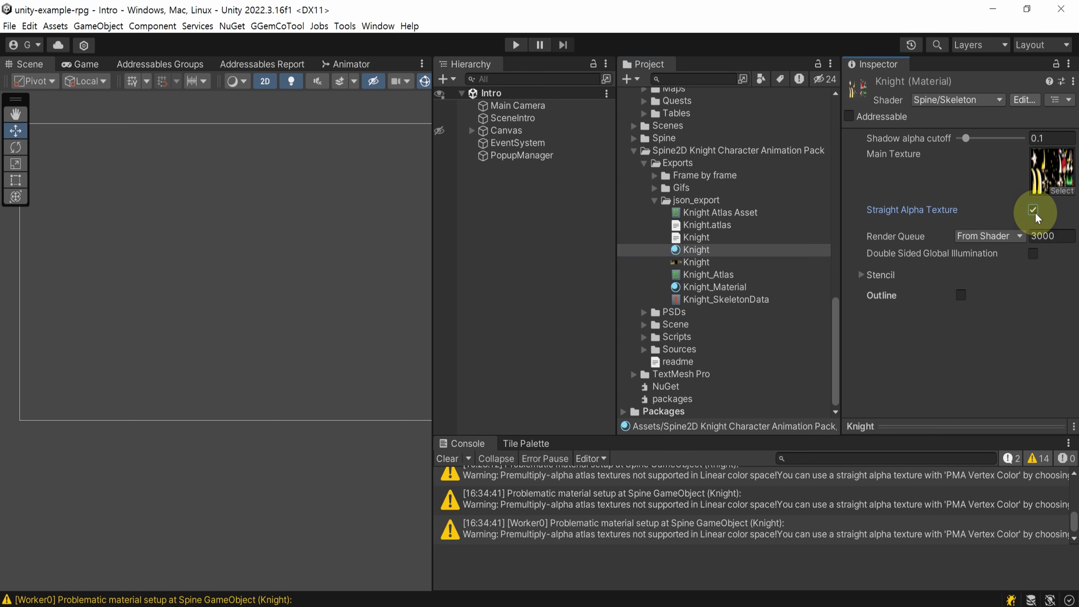
left_click(534, 350)
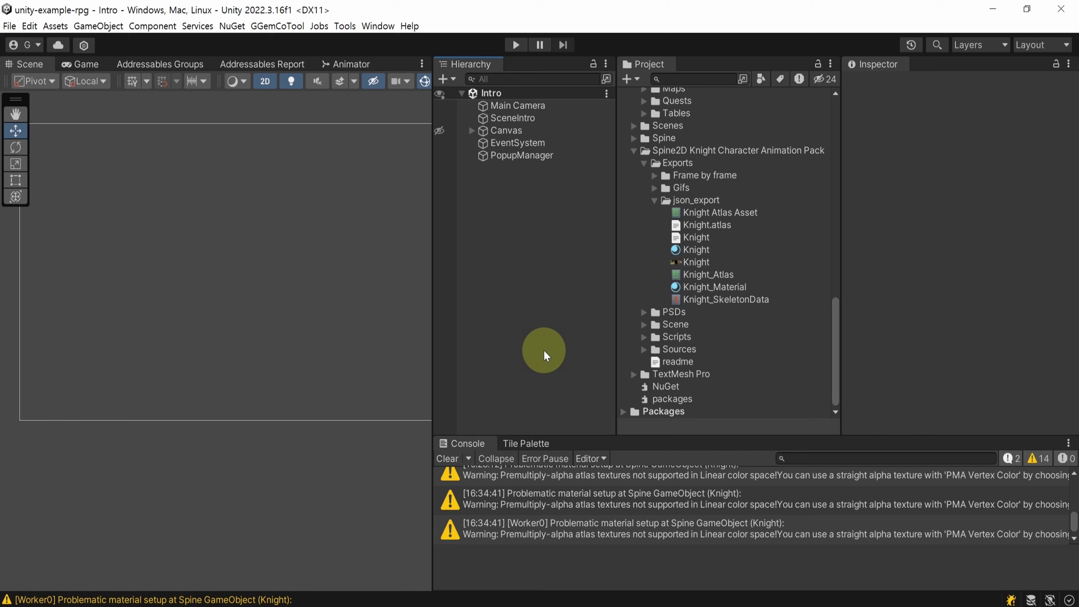
Add Knight_SkeletonData to the Intro scene as a SkeletonAnimation object and move it to about X -319, Y -119.
left_click(744, 287)
left_click(741, 300)
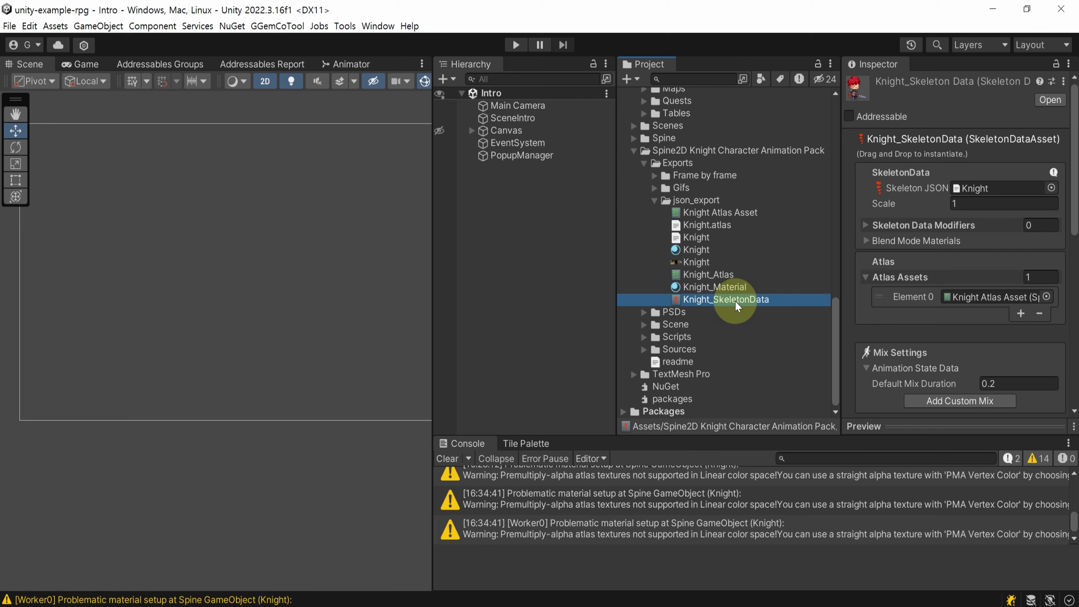
left_click_drag(716, 299, 496, 187)
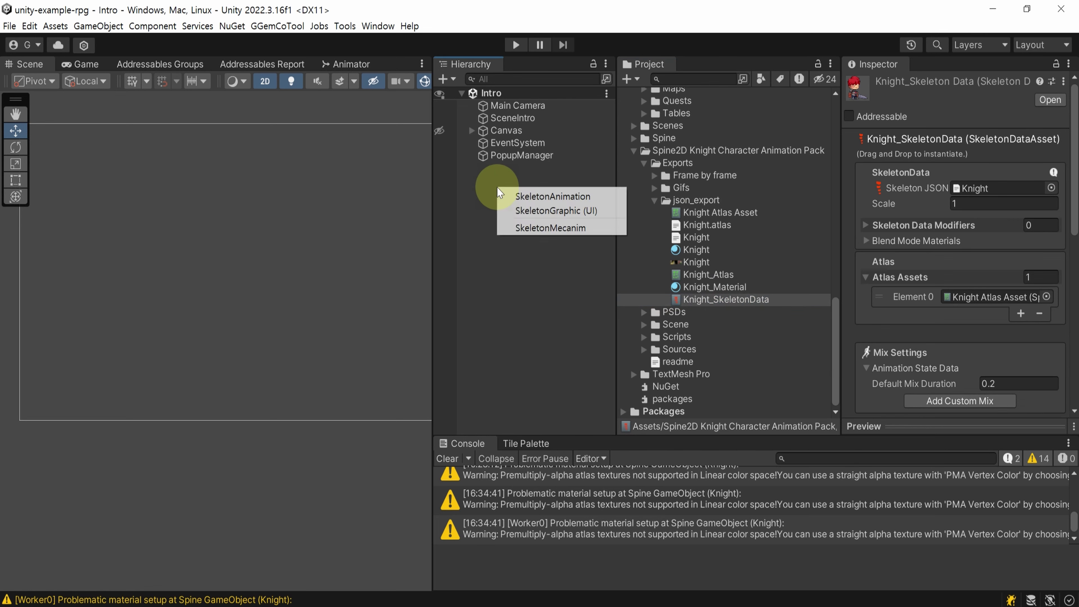
left_click(605, 199)
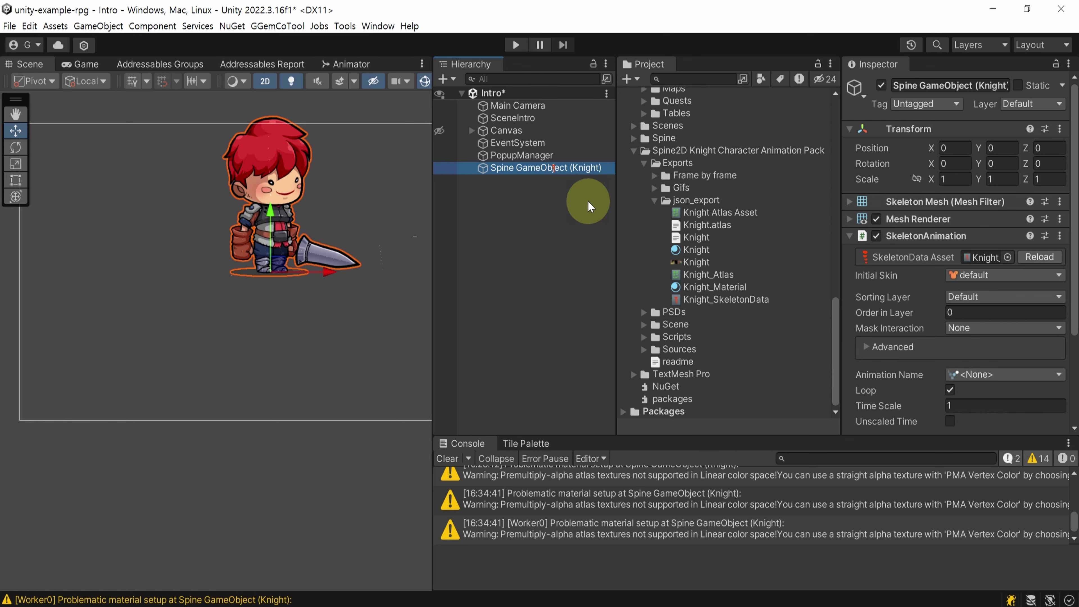
left_click_drag(277, 264, 151, 315)
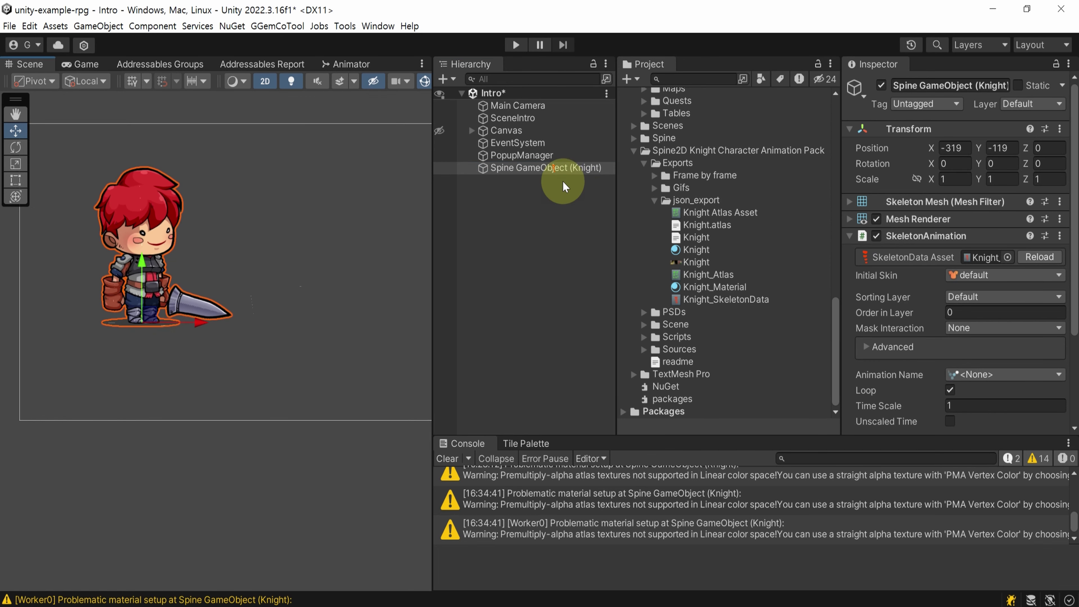
Rename the Spine GameObject (Knight) in the Intro scene to TestCharacter1.
left_click(545, 170)
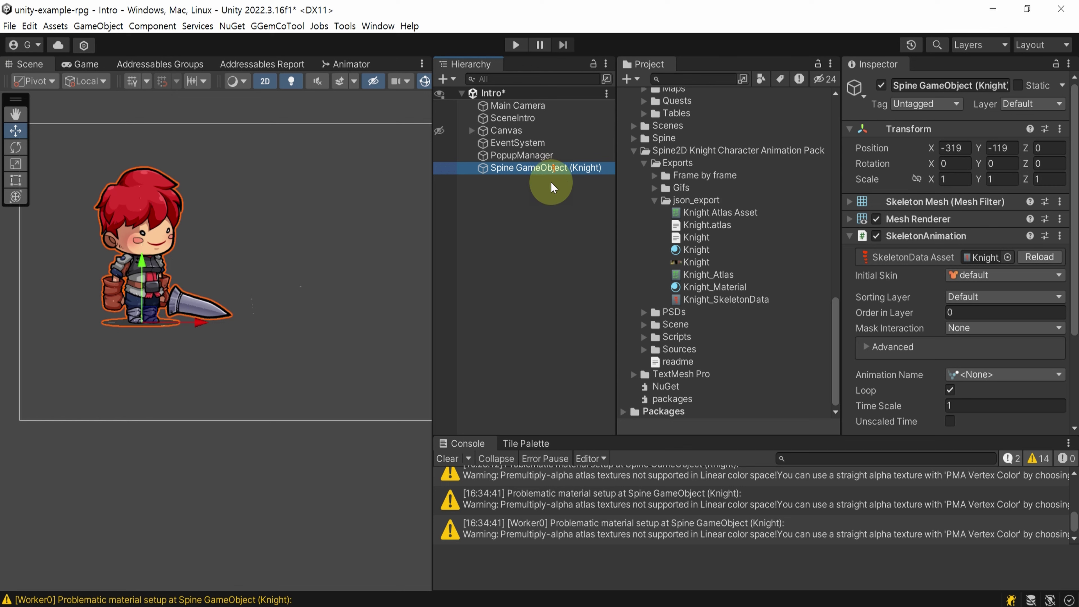
left_click(955, 85)
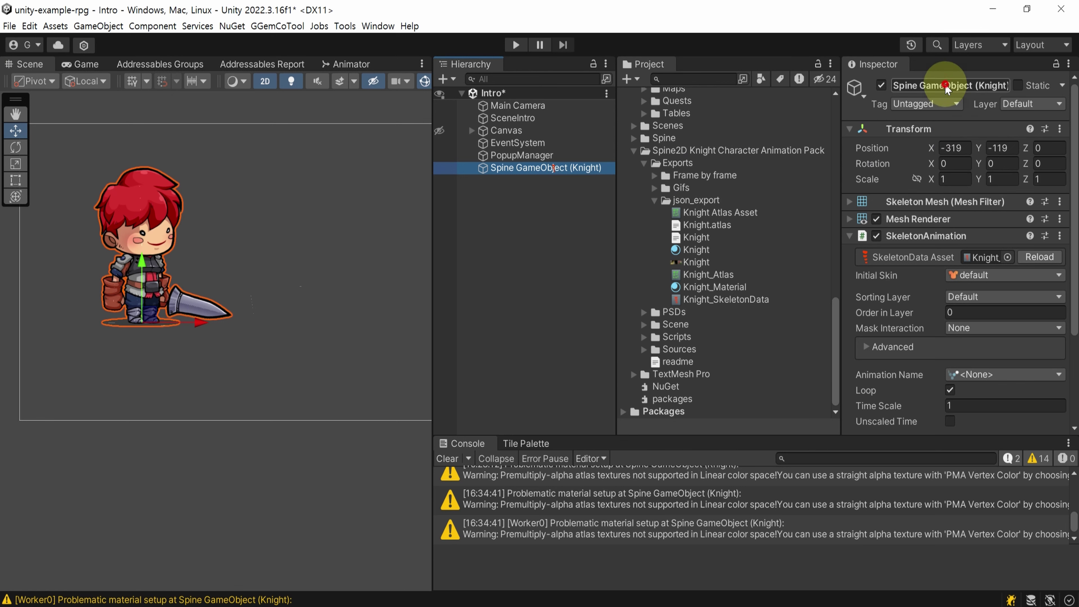
key("Delete")
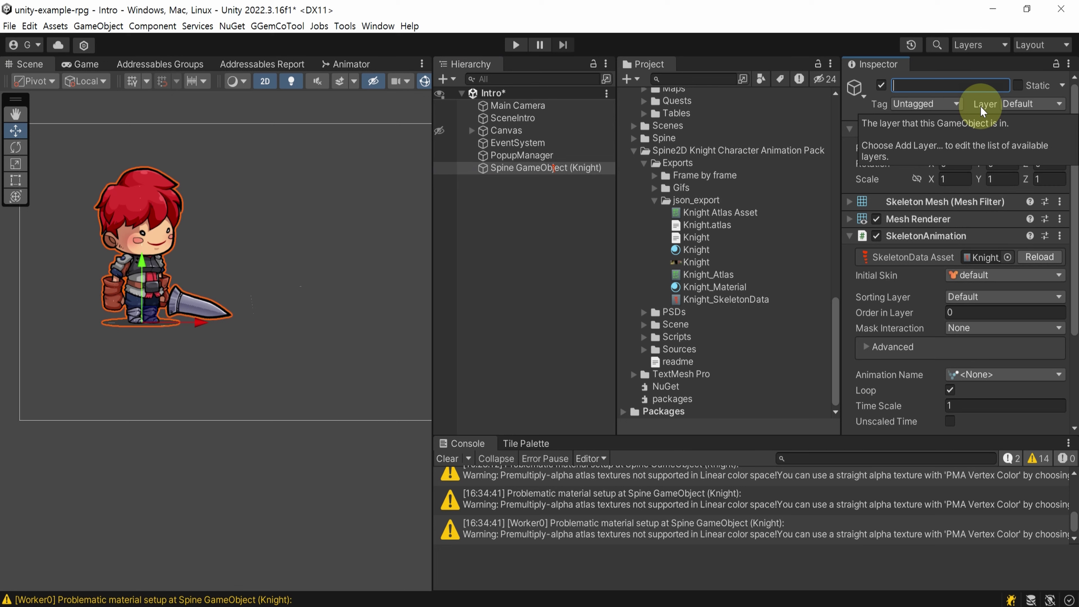
type("Tes")
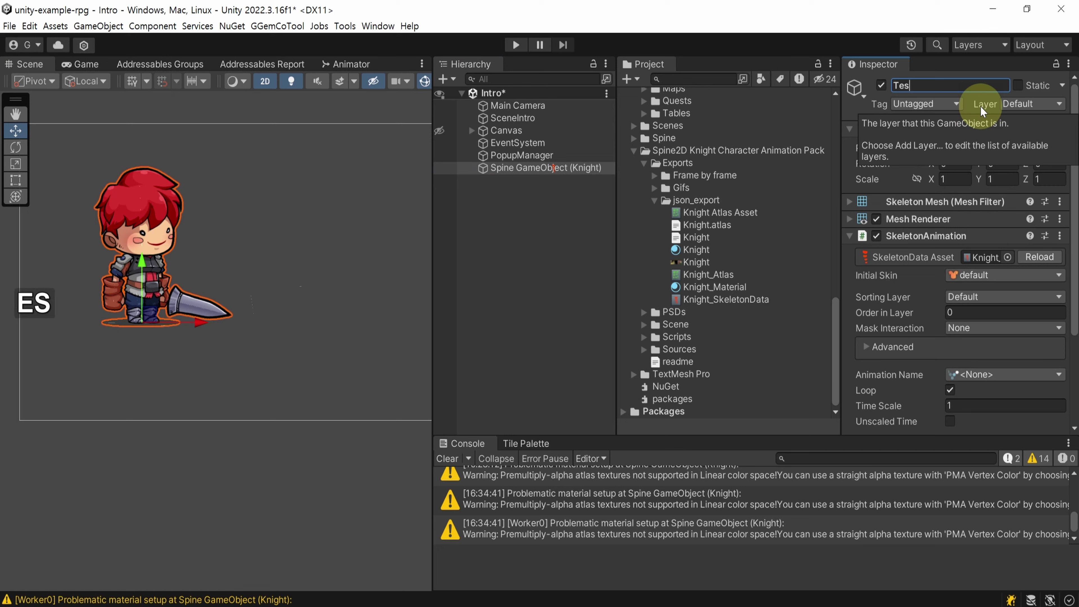
type("tCharacter1")
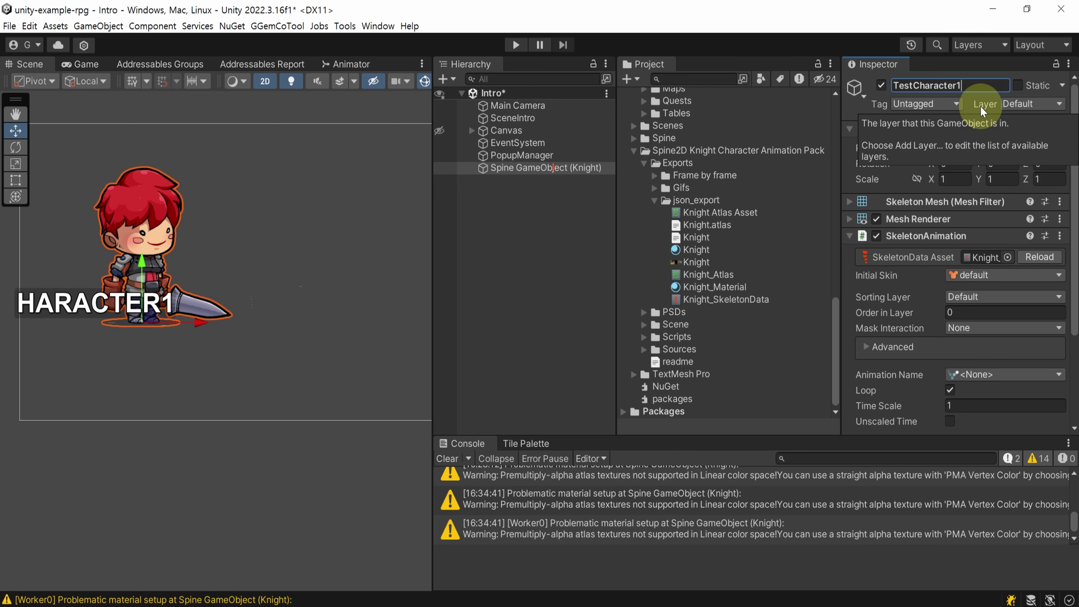
key("Return")
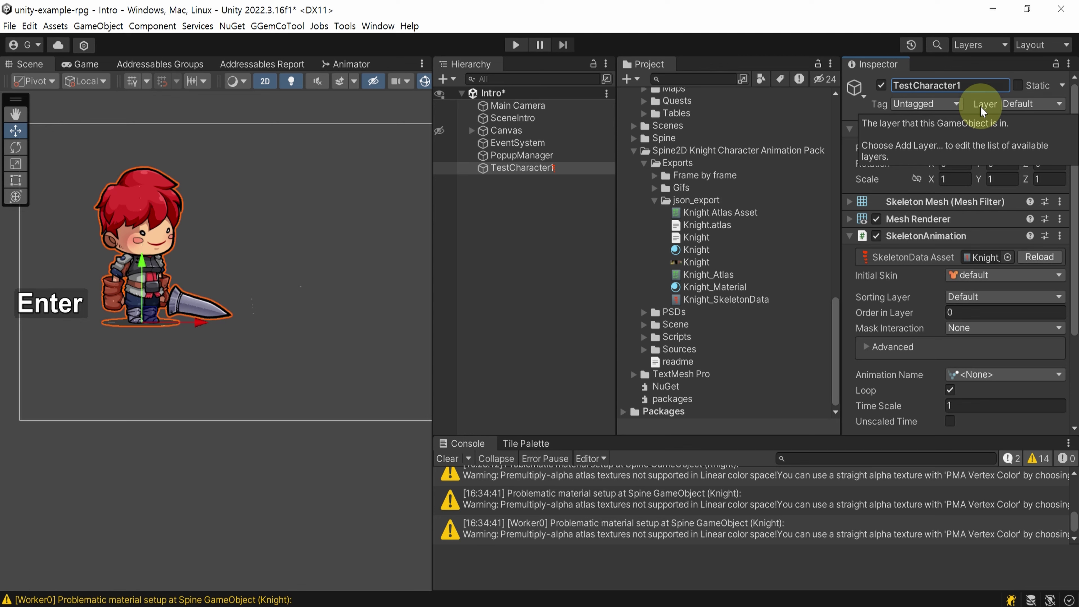
Create a prefab from TestCharacter1 in the Resources/Characters/Monster folder.
scroll(682, 247, "up", 5)
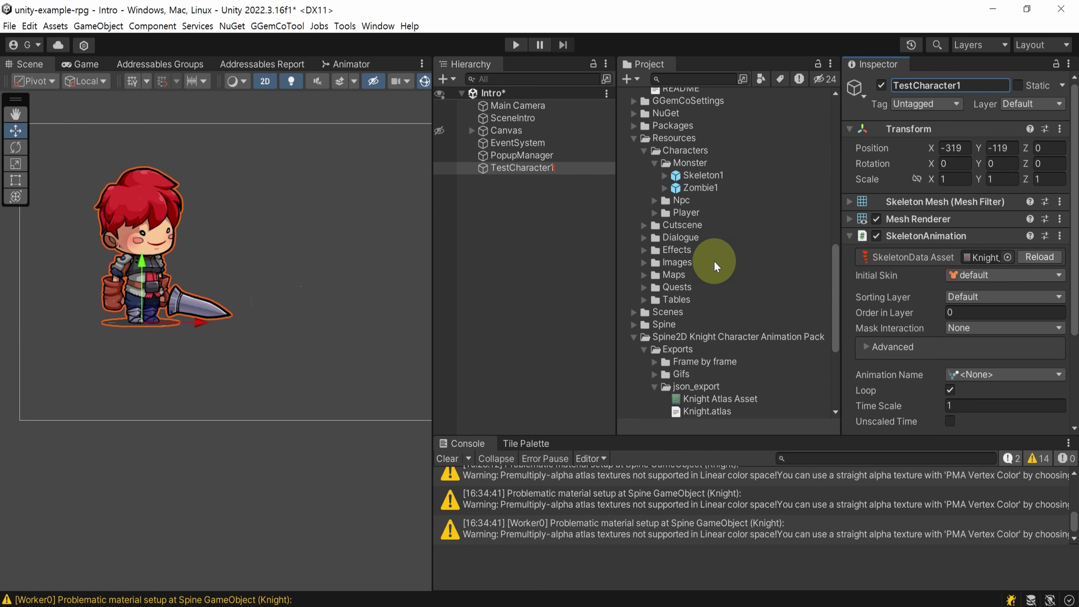
scroll(714, 260, "up", 2)
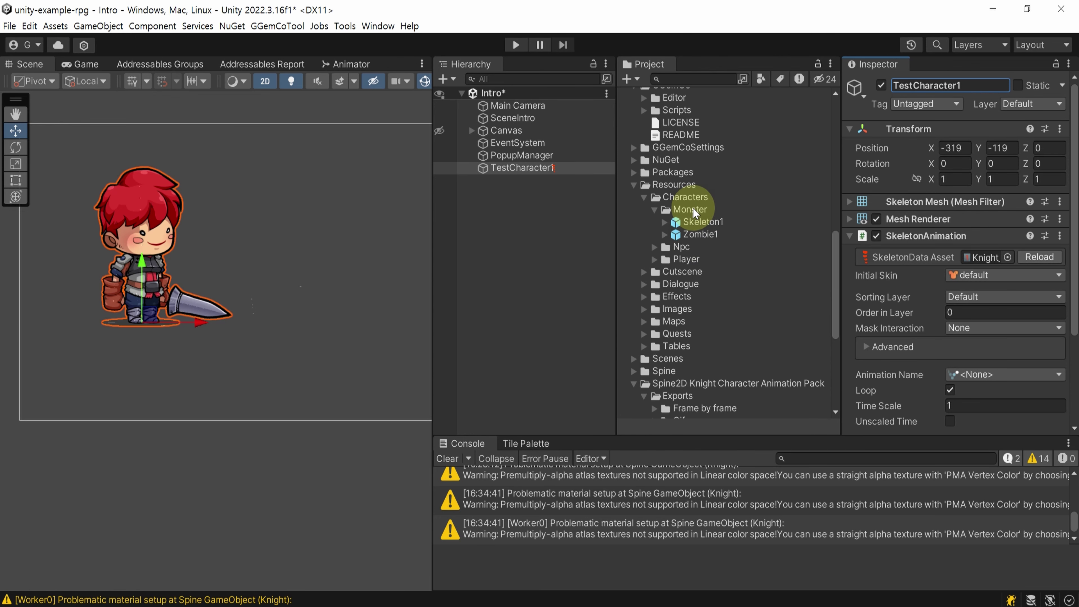
left_click_drag(510, 167, 702, 214)
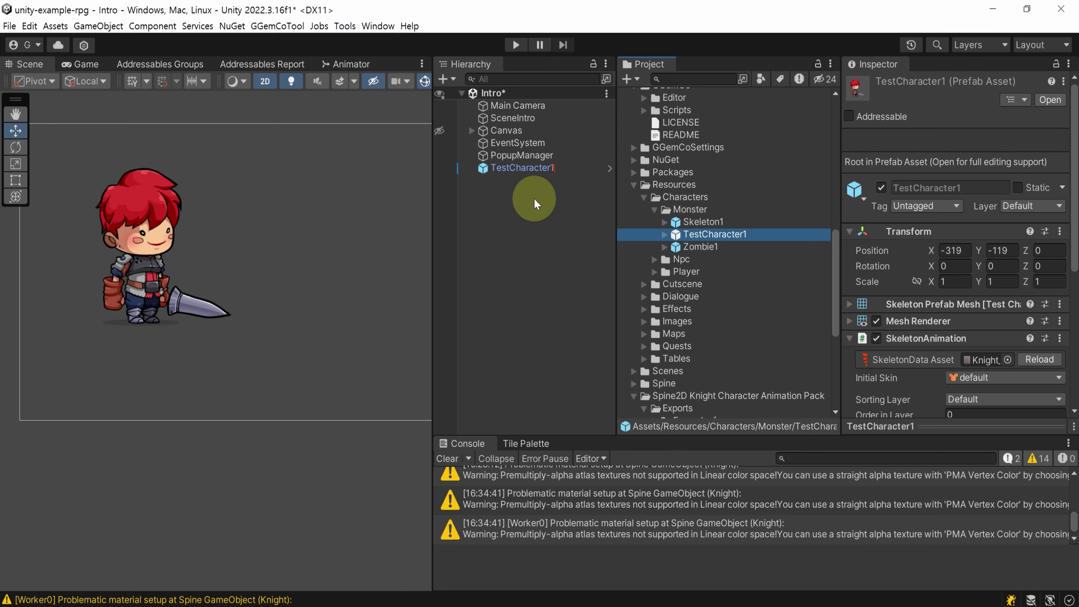
Delete the TestCharacter1 object from the Intro scene and save the scene.
left_click(529, 169)
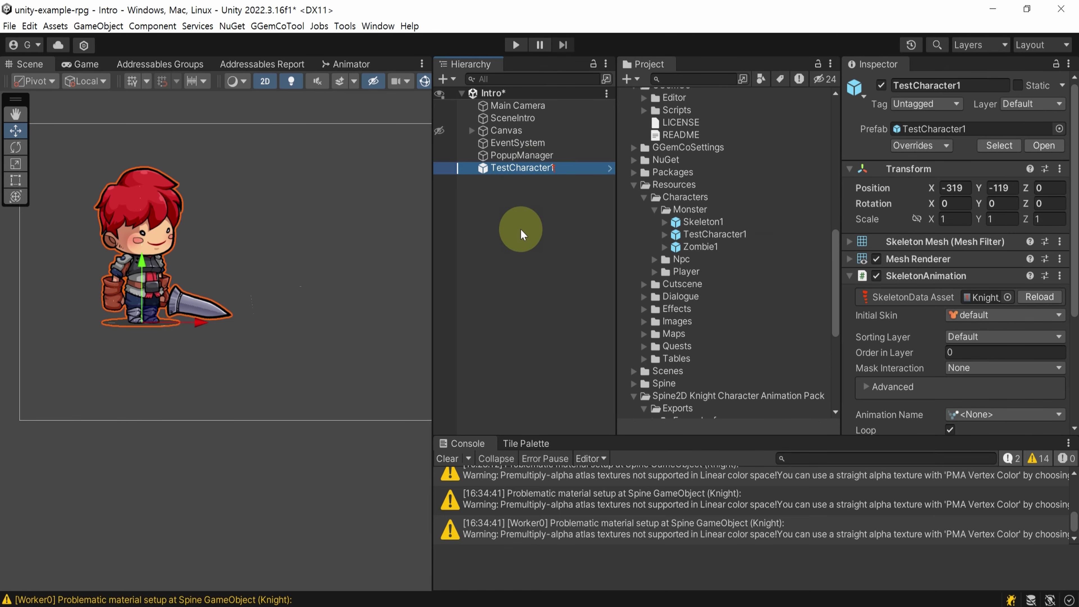
key("Delete")
key("ctrl+s")
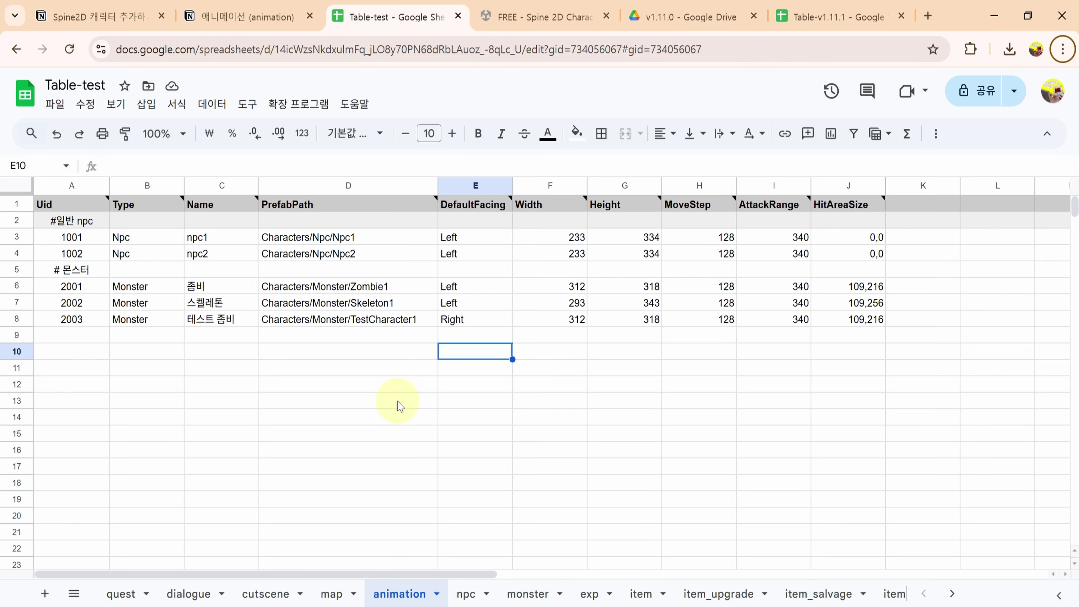
Examine the 2003 row's Type and PrefabPath in Table-test's animation sheet and compare the path with the TestCharacter1 prefab in Unity.
left_click(378, 345)
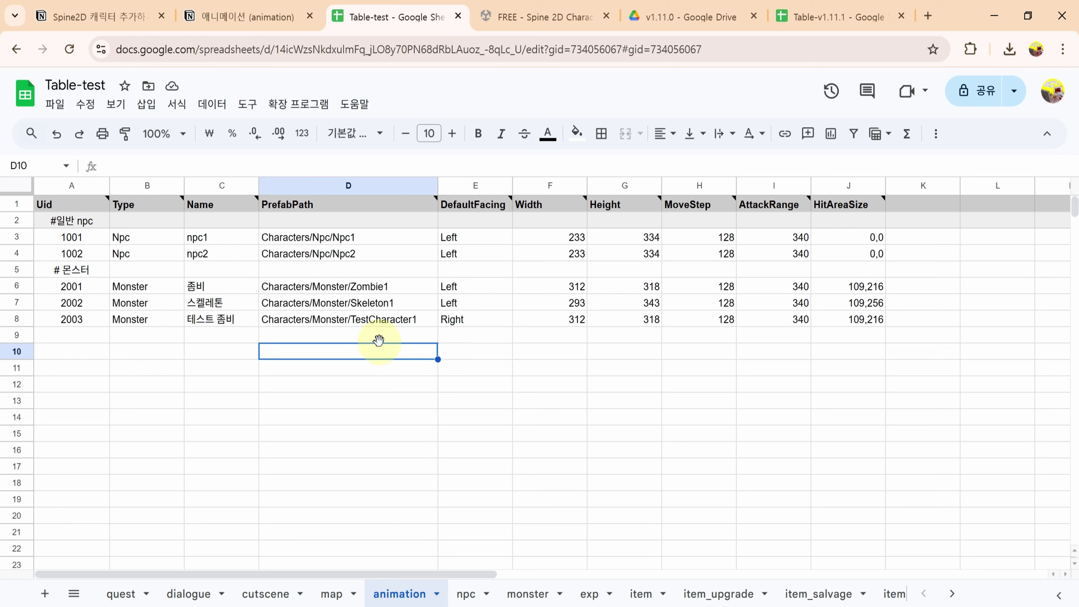
left_click(136, 353)
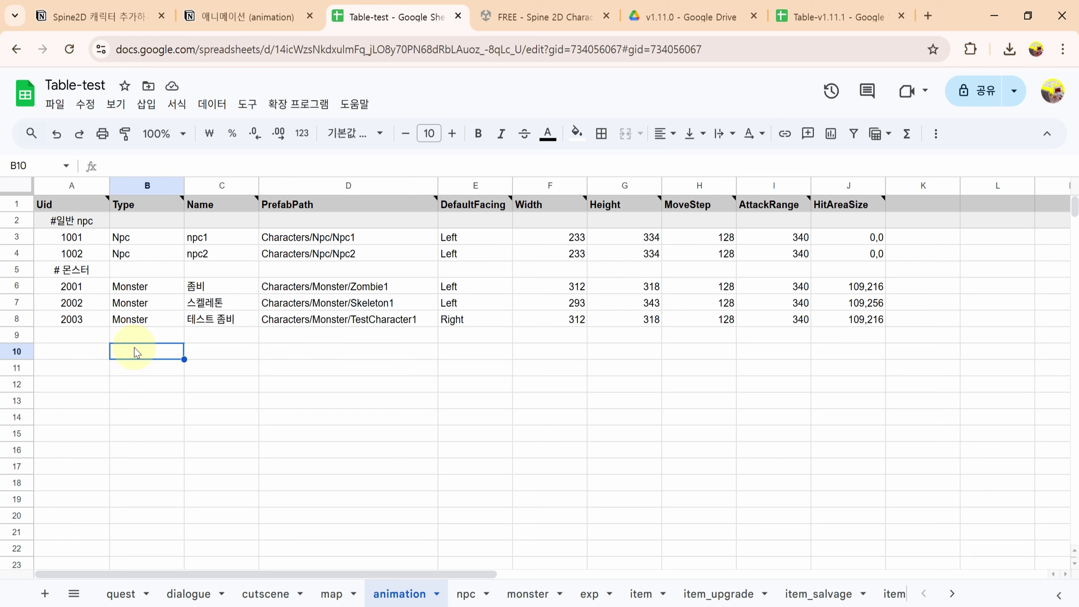
left_click_drag(85, 319, 847, 327)
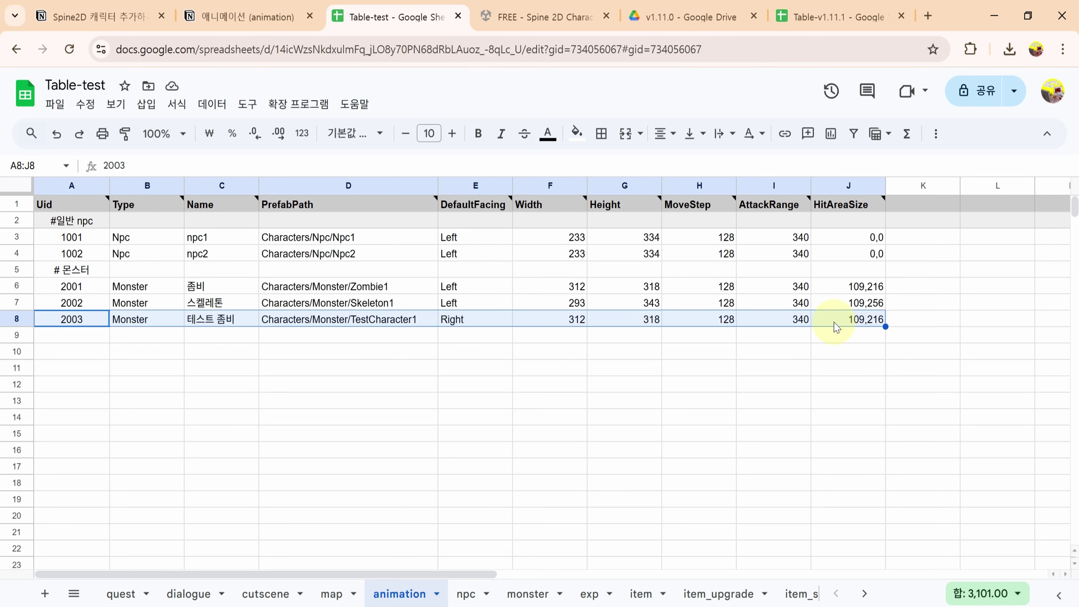
left_click(164, 320)
left_click(280, 321)
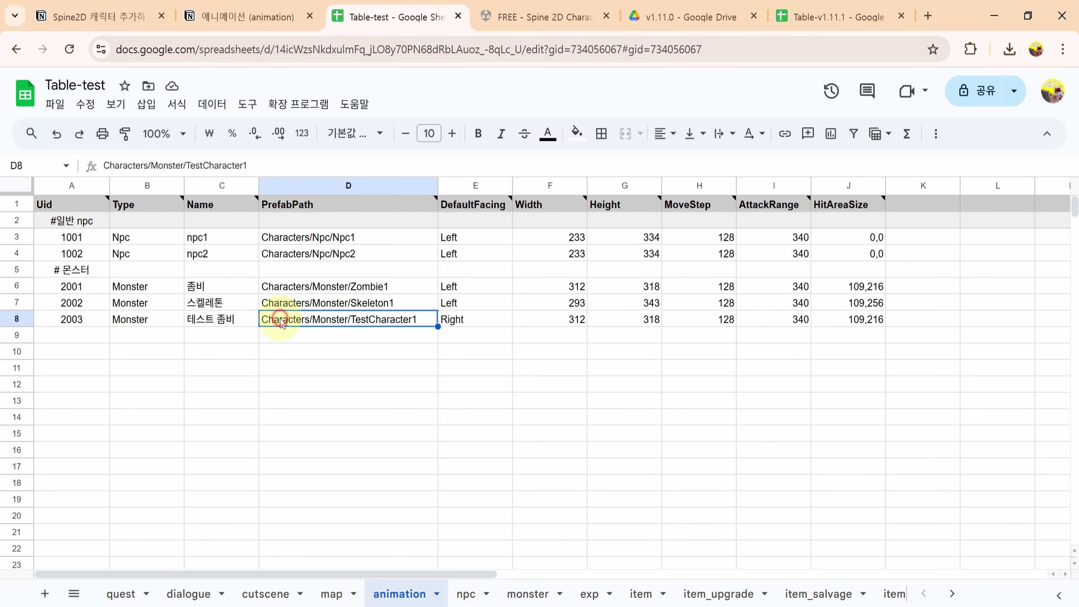
left_click(165, 322)
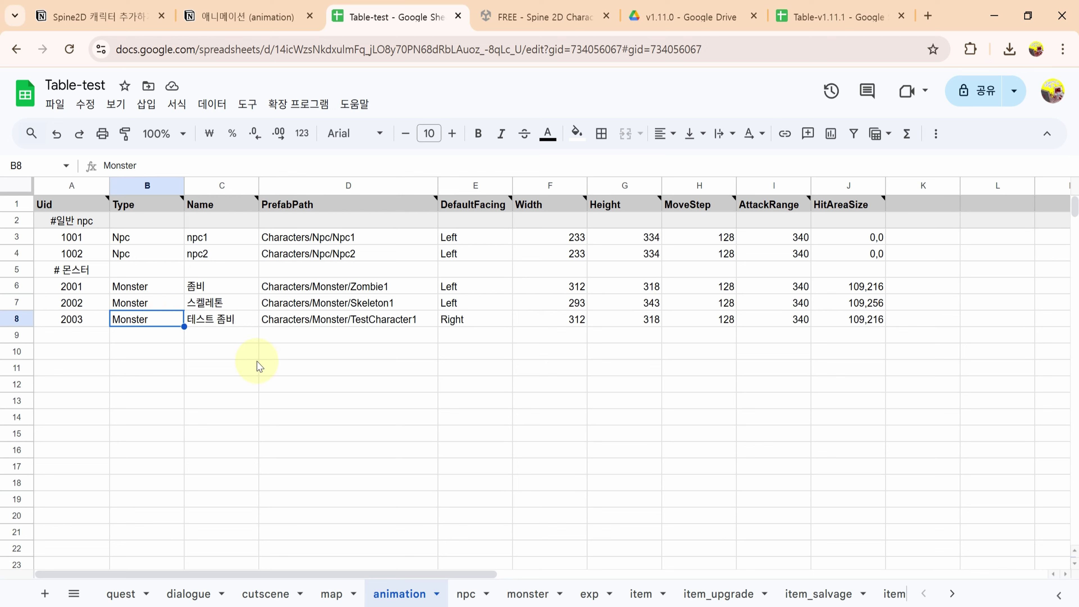
left_click(367, 319)
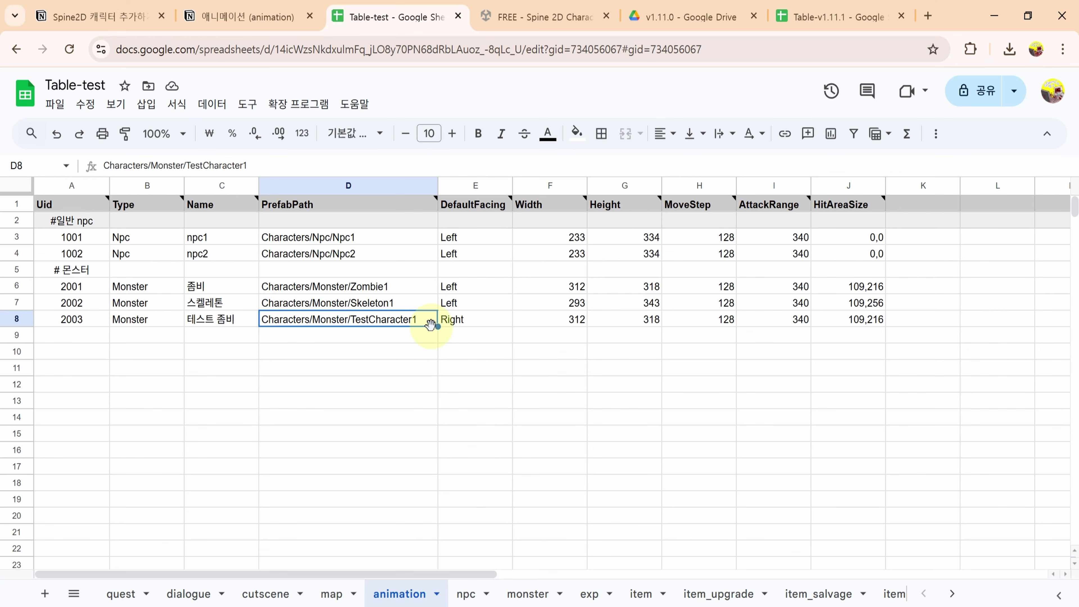
key("alt+Tab")
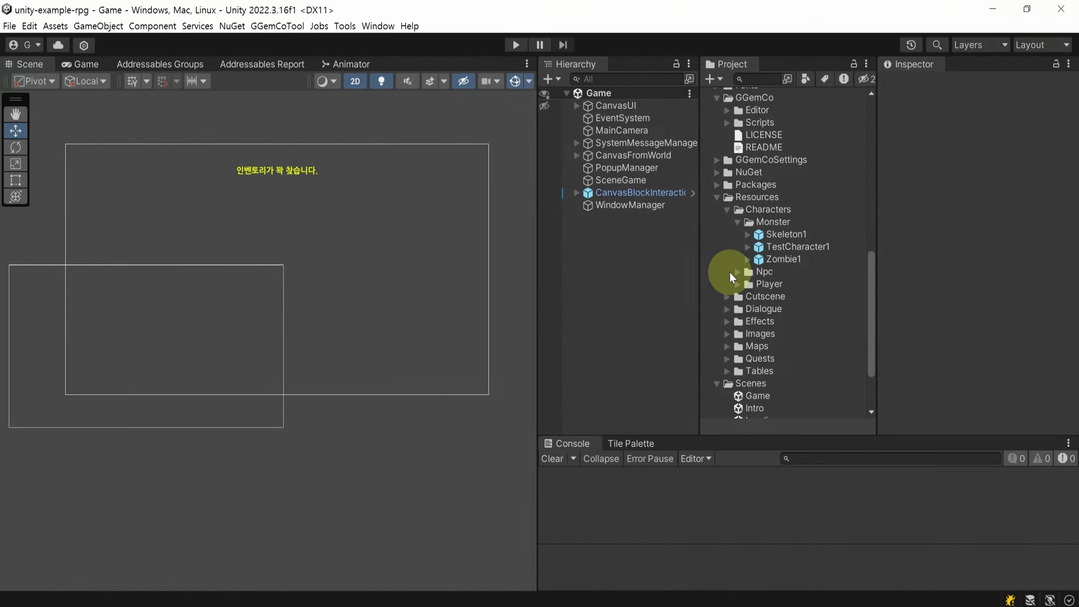
left_click(802, 247)
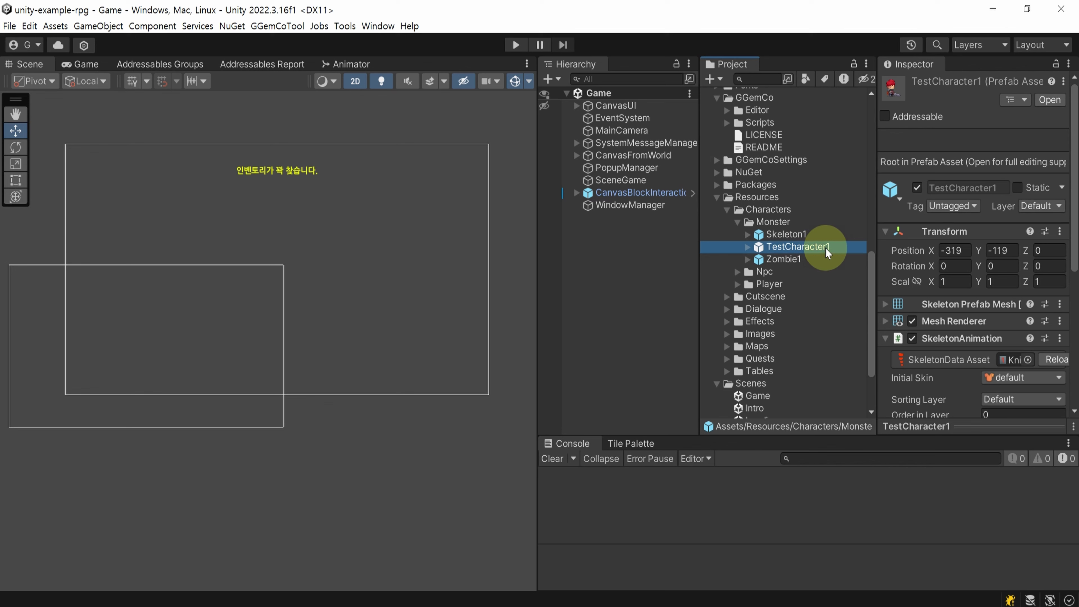
key("alt+Tab")
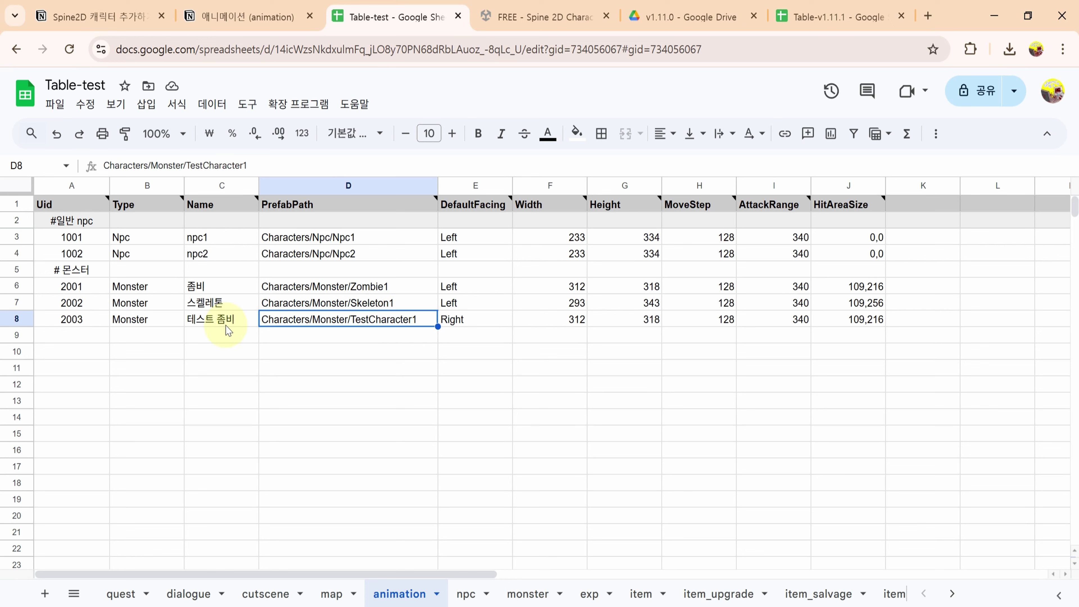
Copy the whole animation sheet table, replace the contents of animation.txt with it in the code editor, and save the file.
left_click(243, 320)
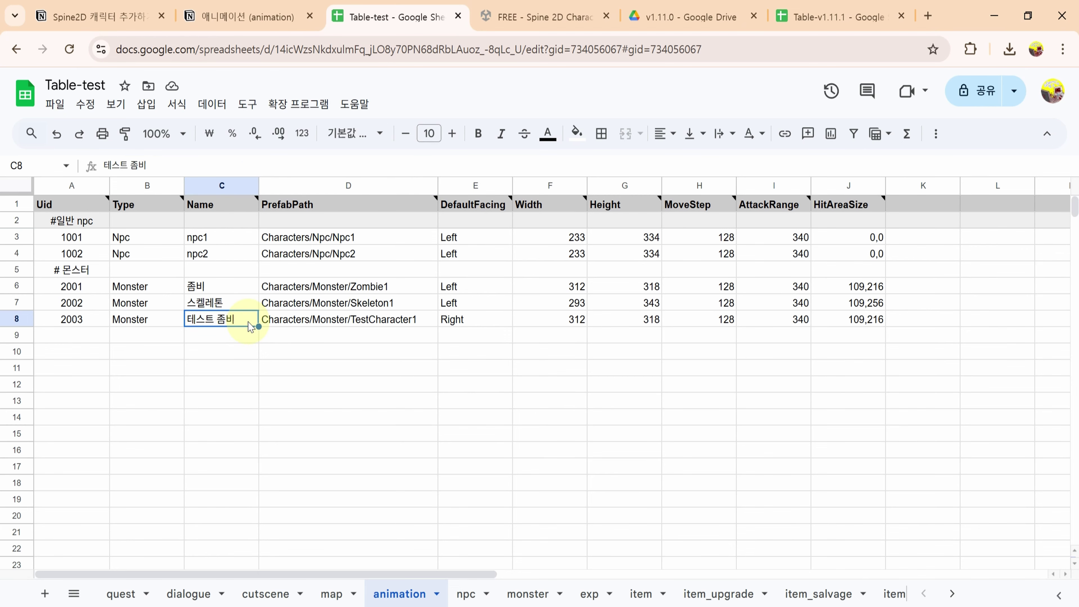
key("ctrl+a")
key("ctrl+c")
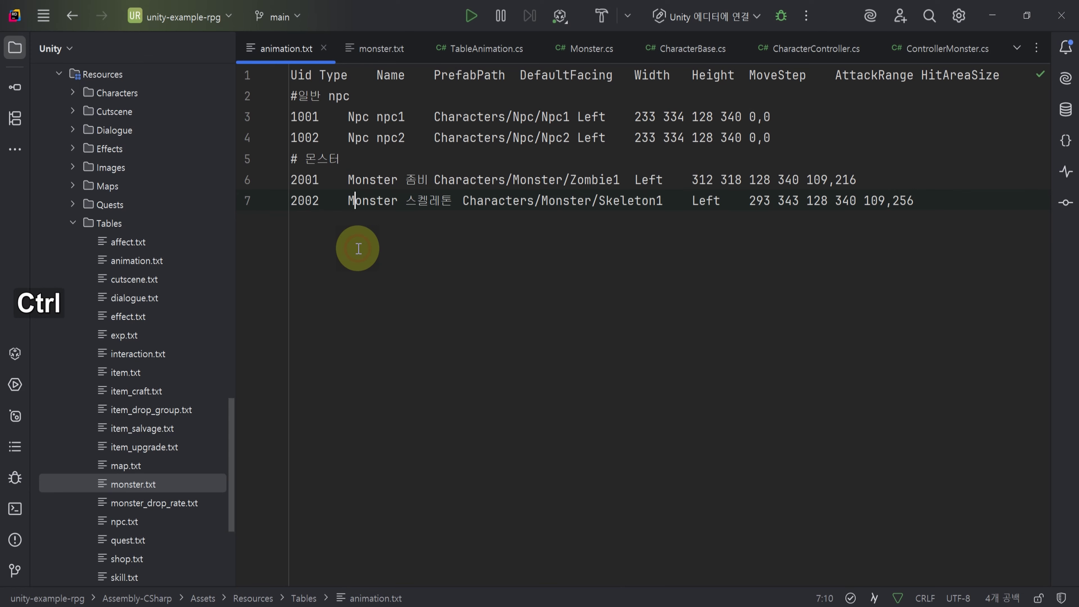
key("ctrl+v")
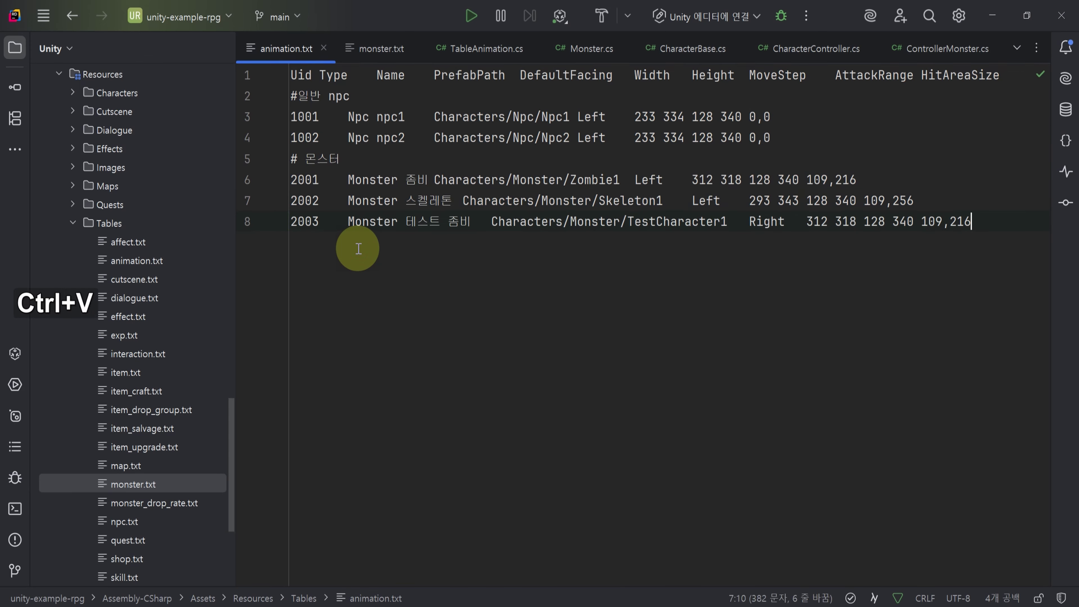
key("ctrl+s")
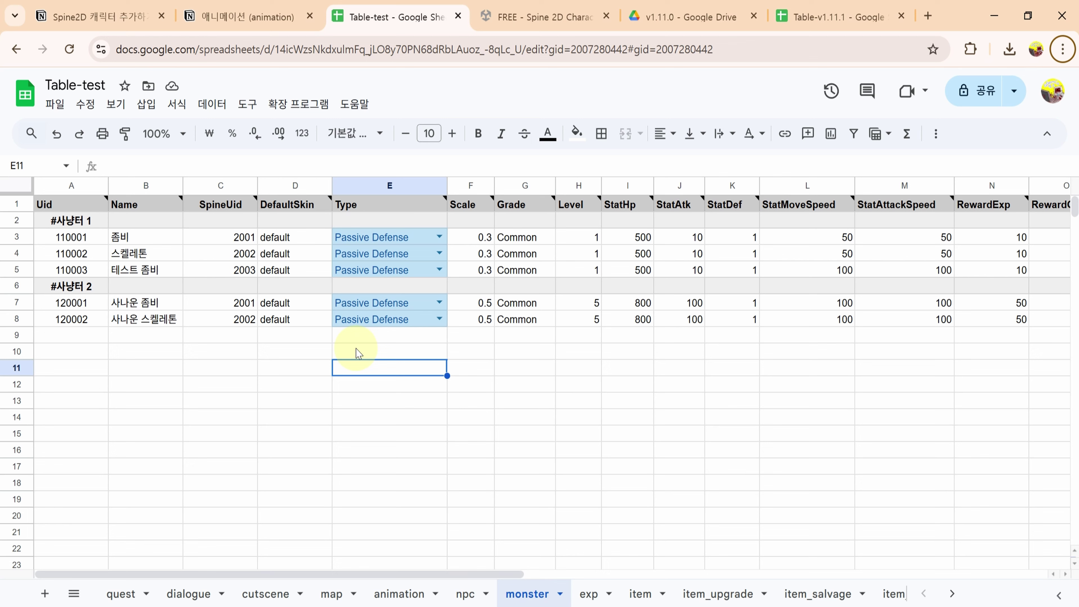
Examine row 110003 in the monster sheet, comparing its SpineUid with the animation sheet's Uid, and review the DefaultSkin and Scale columns.
left_click(21, 271)
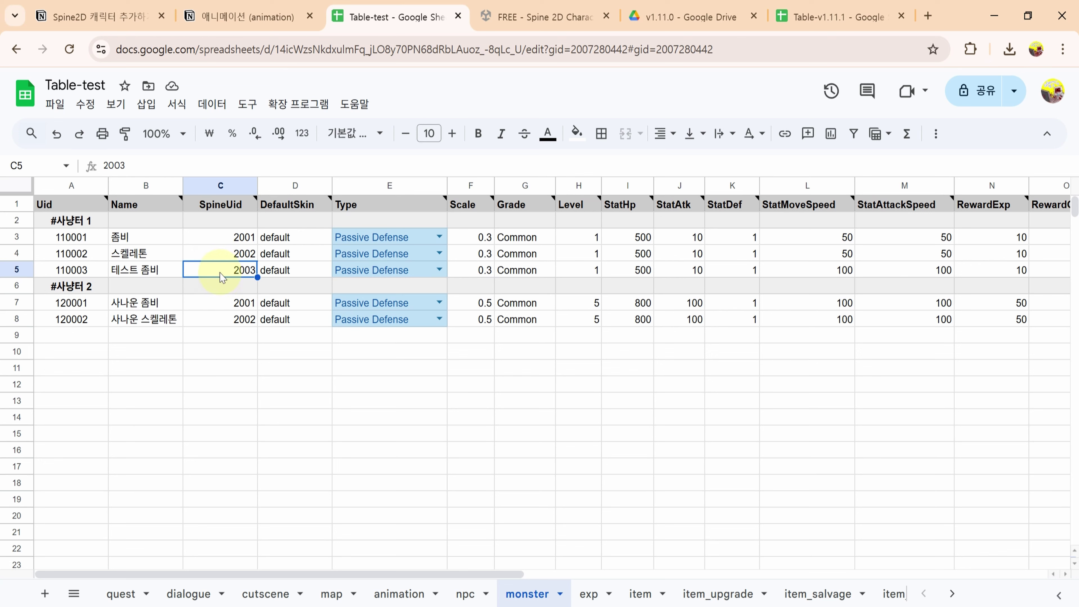
left_click(395, 593)
left_click(67, 324)
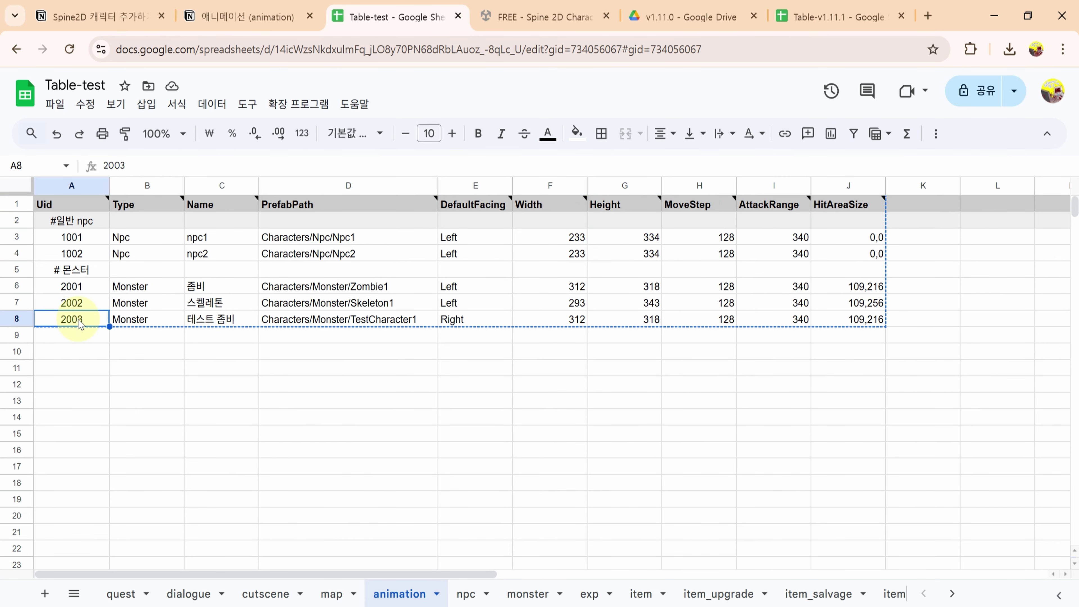
left_click(522, 593)
left_click(228, 278)
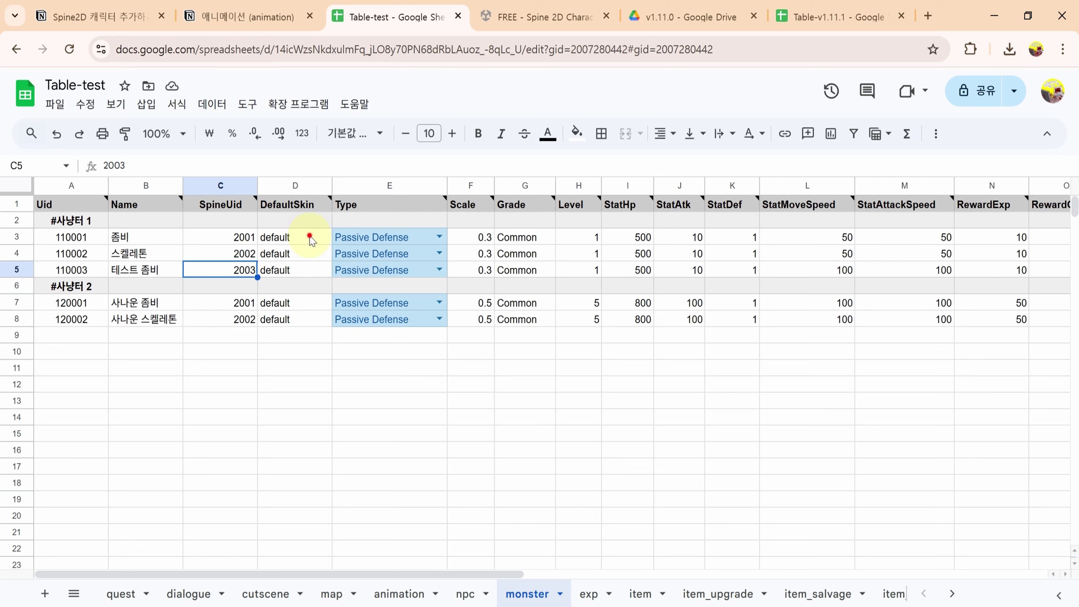
left_click_drag(308, 236, 302, 319)
left_click_drag(483, 237, 485, 328)
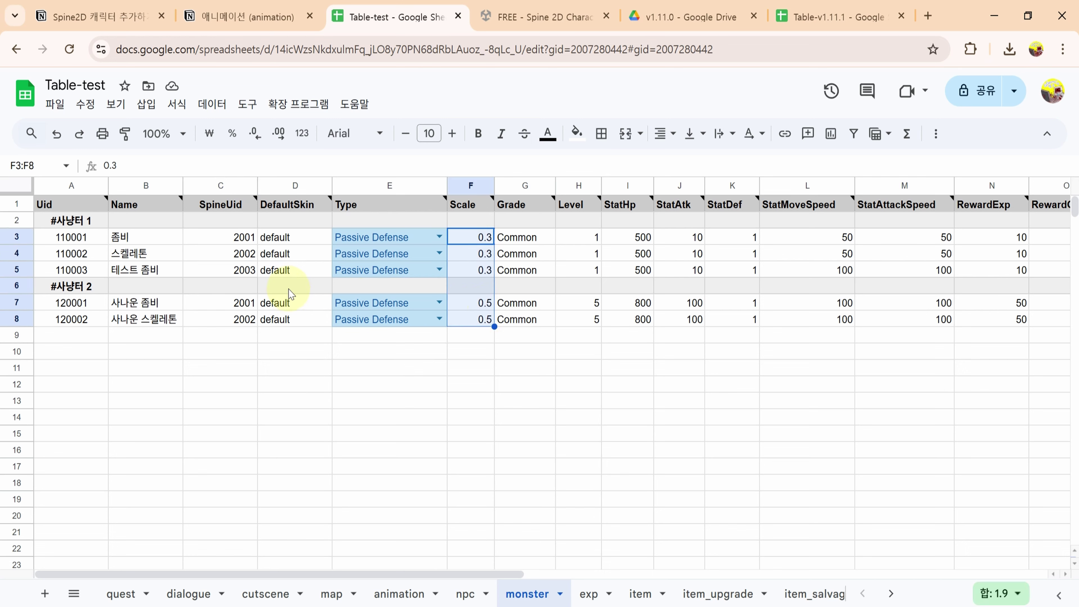
left_click_drag(276, 237, 289, 321)
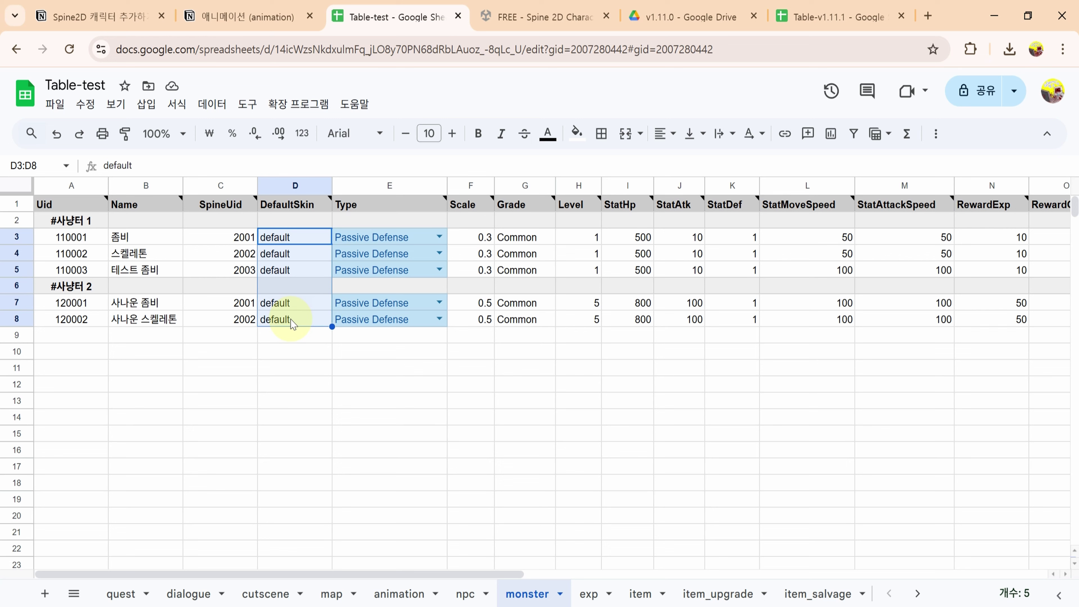
left_click(310, 323)
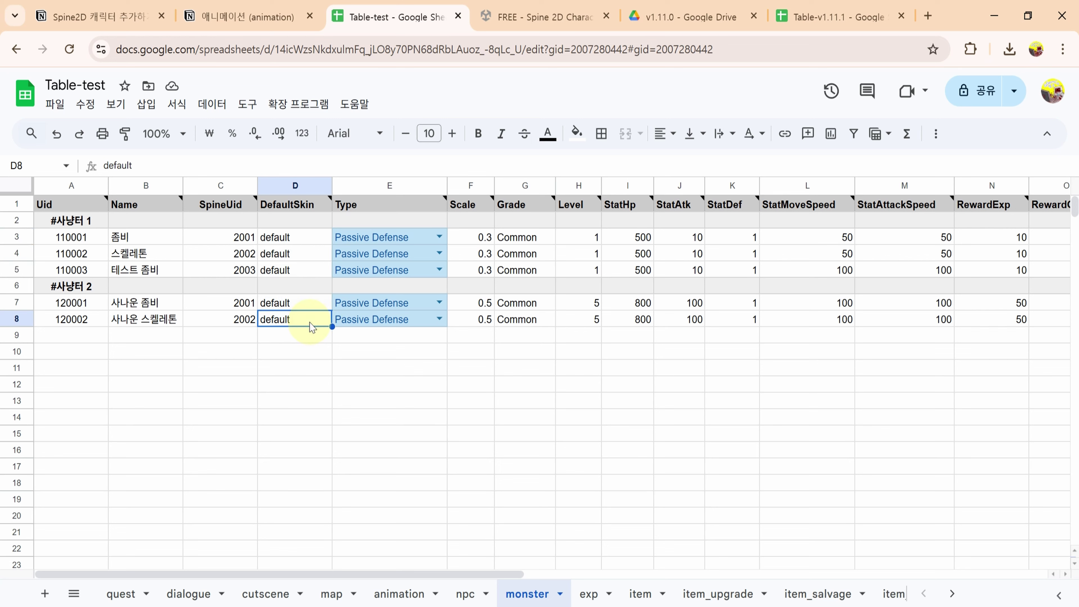
Copy the whole monster sheet table, replace the contents of monster.txt with it in the code editor, and save the file.
key("ctrl+a")
key("ctrl+c")
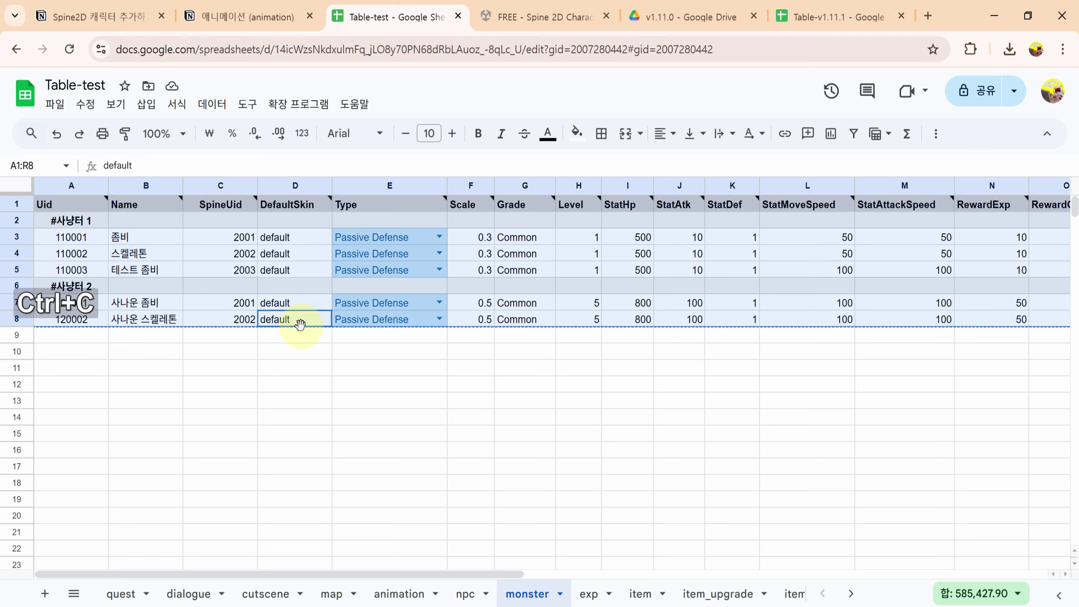
key("alt+Tab")
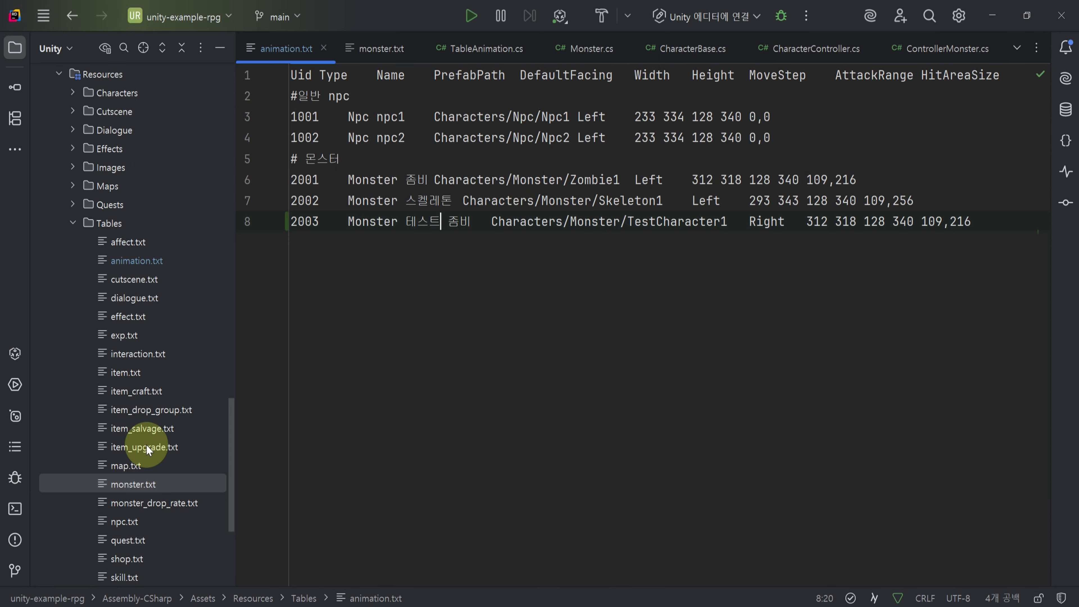
double_click(143, 484)
key("ctrl+a")
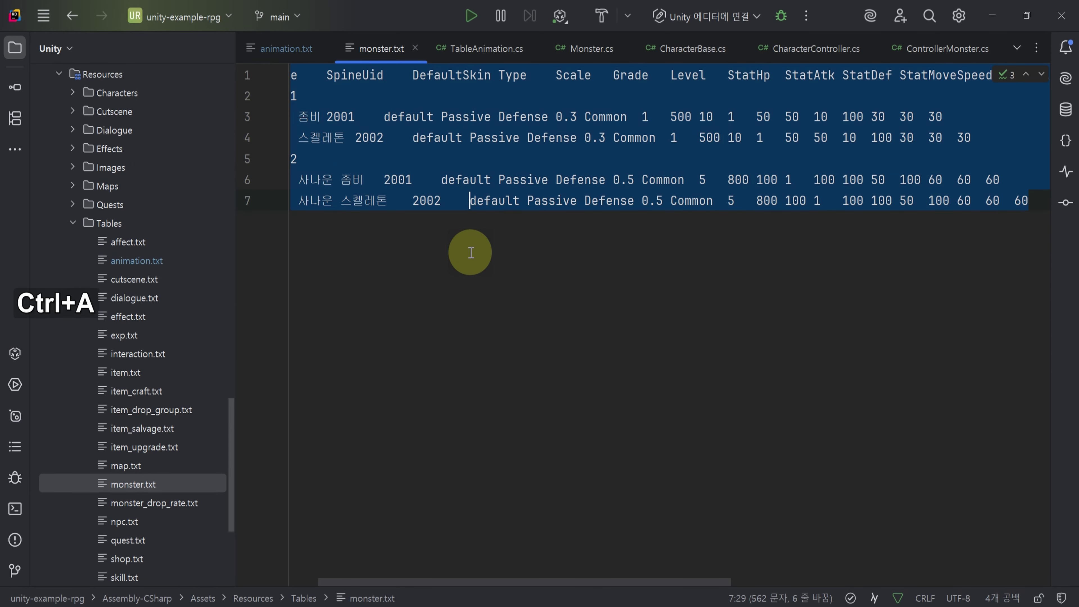
key("ctrl+v")
key("ctrl+s")
Switch to Unity, select the Game scene asset, and refresh the project's assets to pick up the edited table files.
key("alt+Tab")
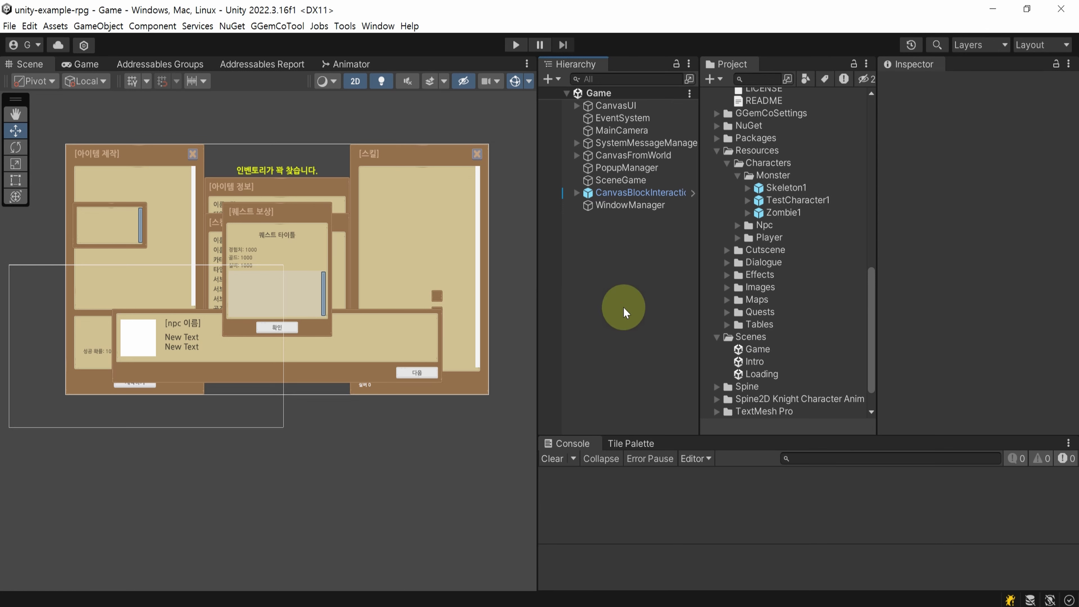
left_click(781, 349)
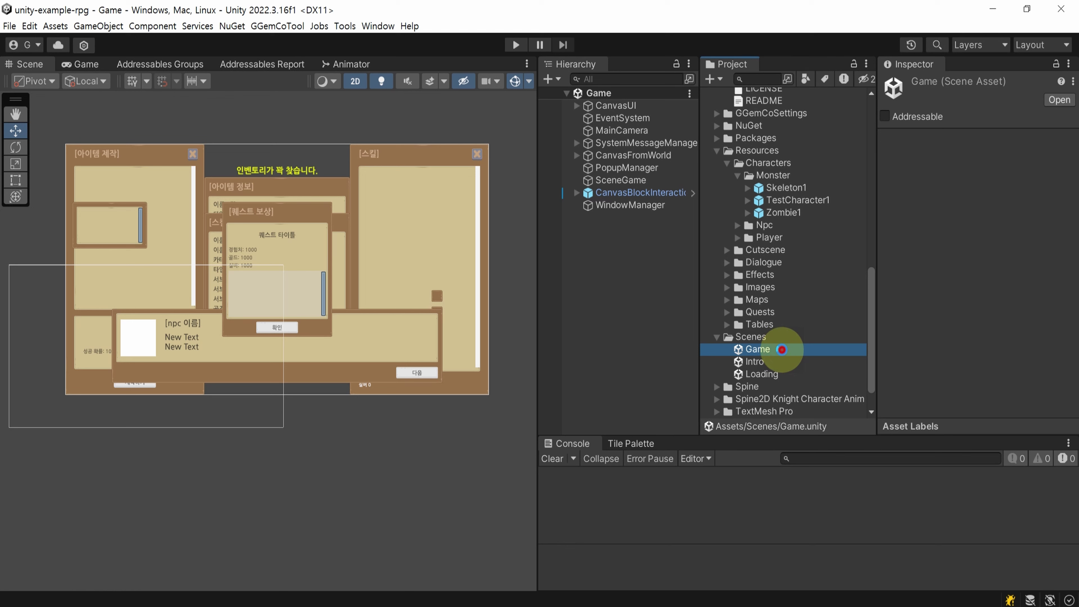
key("ctrl")
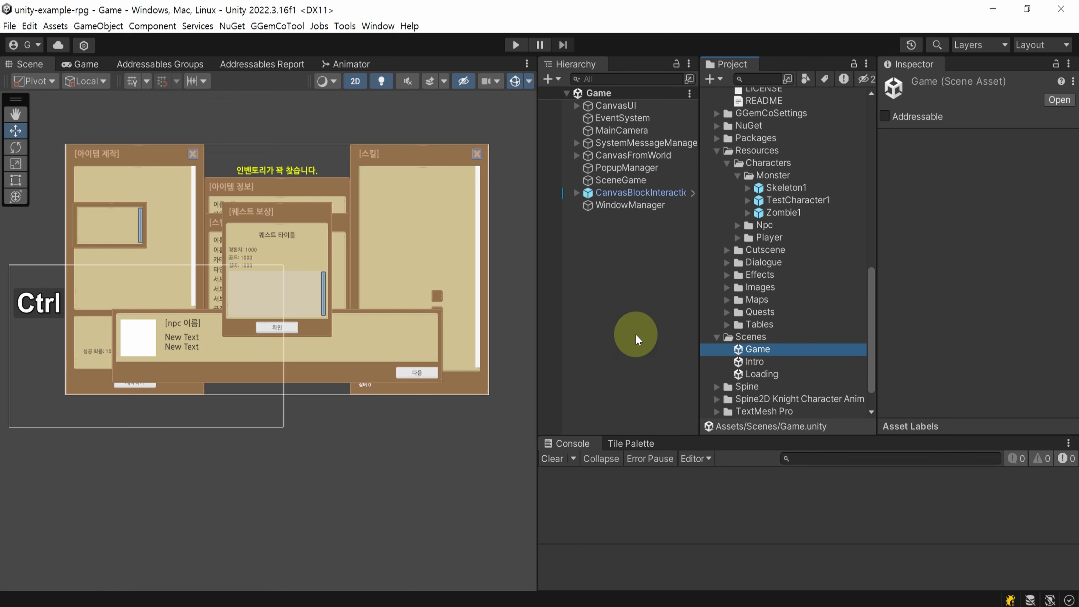
key("ctrl+r")
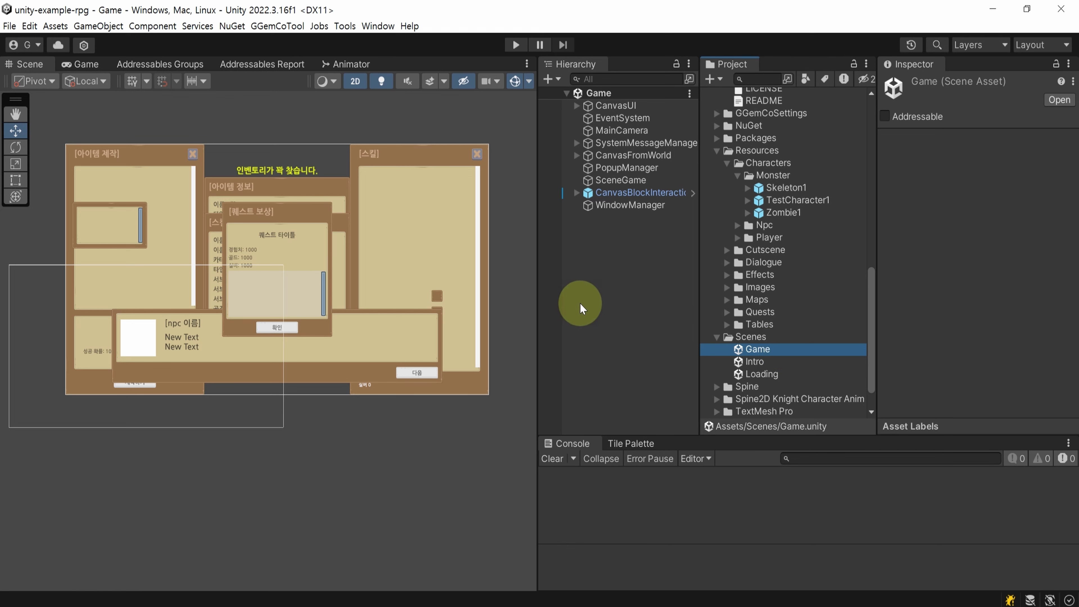
Hide CanvasUI in the scene view and open the 맵배치툴 map placement tool from GGemCoTool's development tools.
left_click(545, 106)
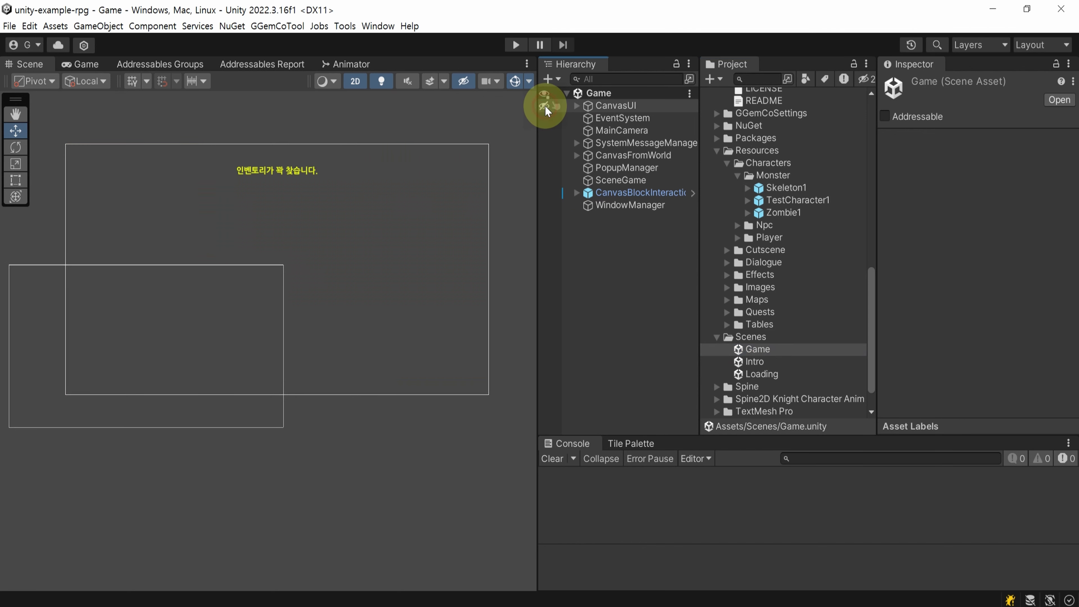
left_click(587, 268)
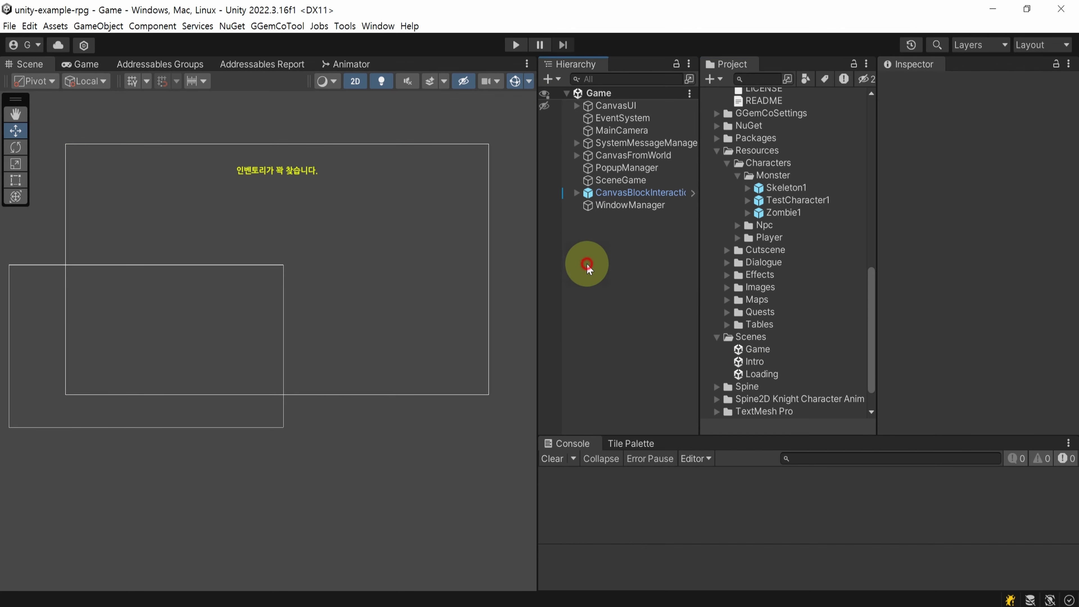
left_click(292, 30)
mouse_move(342, 65)
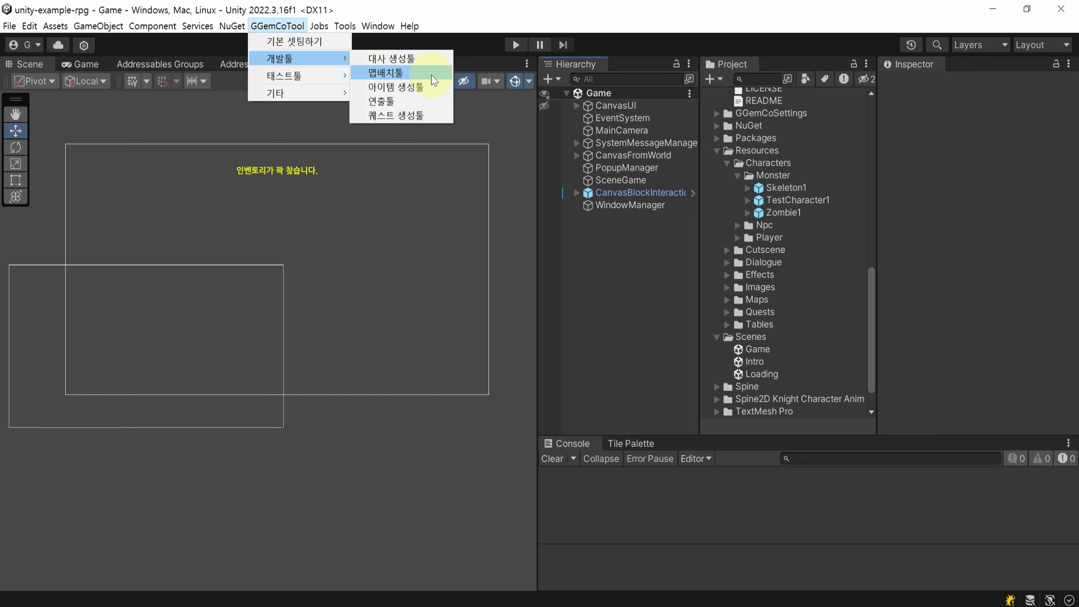
left_click(433, 79)
left_click_drag(645, 73, 672, 76)
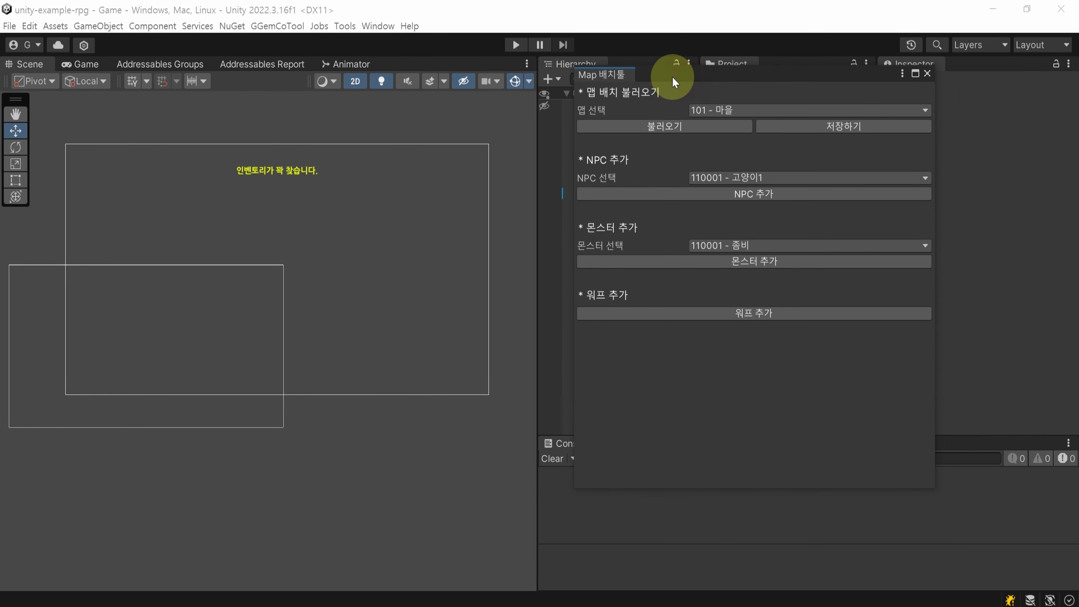
Load map 102 - 사냥터 in the map placement tool, accepting the reset of the currently loaded content.
left_click(779, 112)
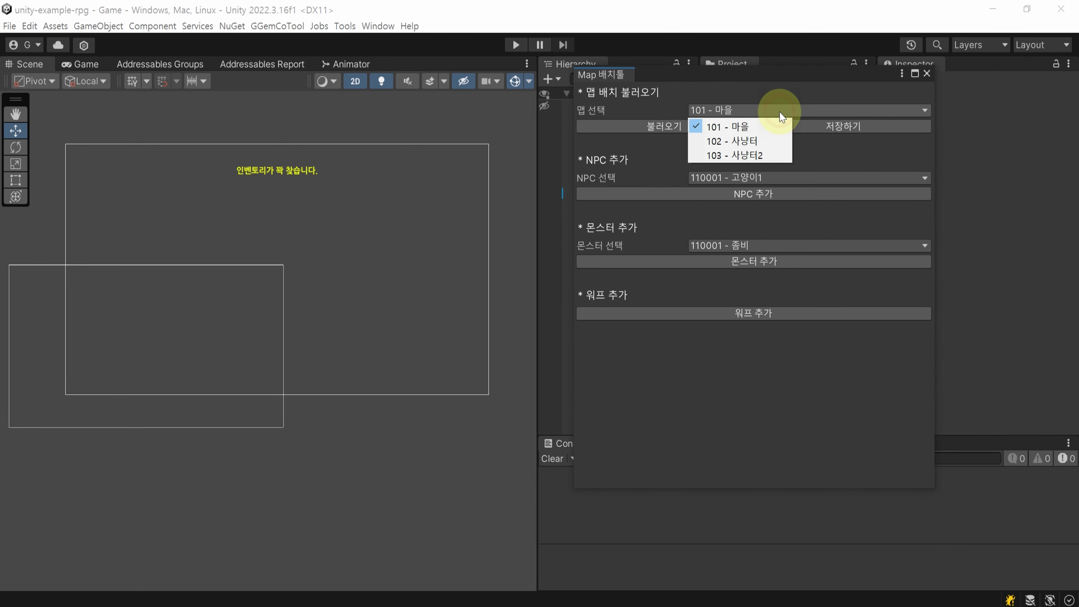
left_click(782, 141)
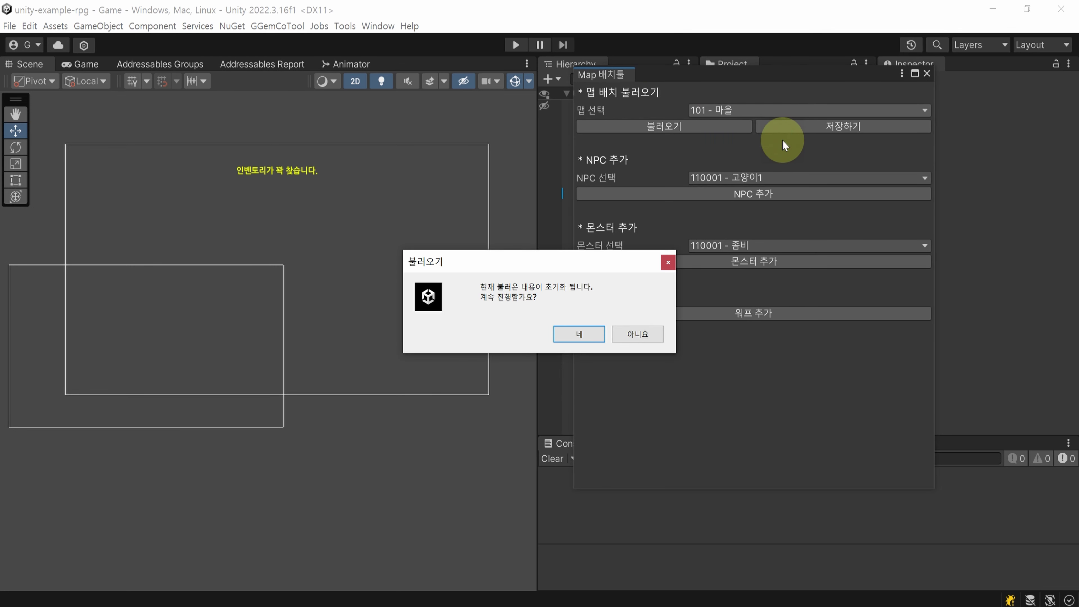
left_click(592, 338)
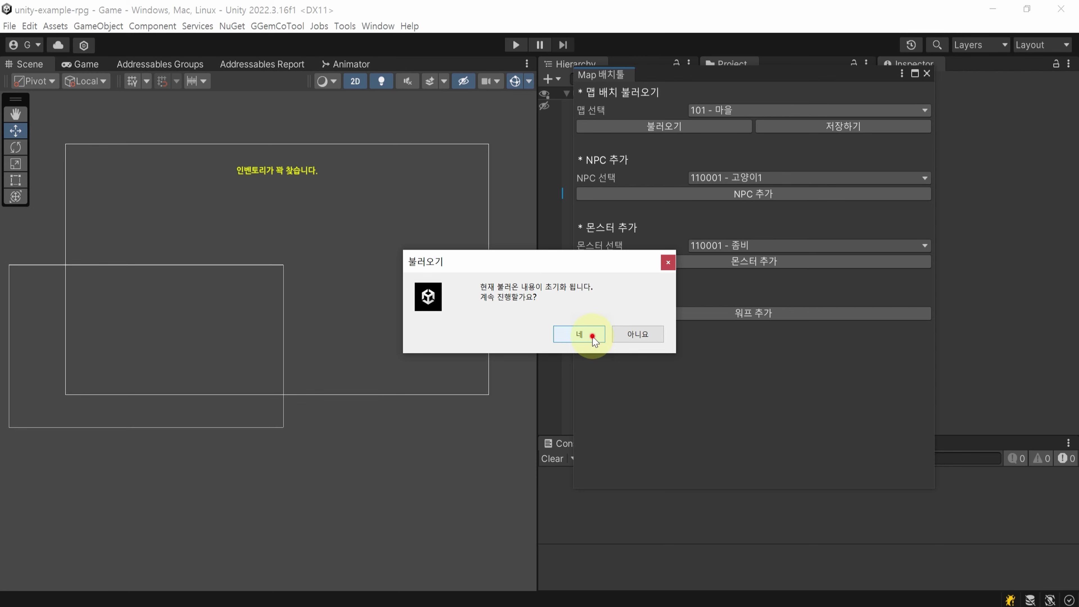
scroll(213, 320, "up", 5)
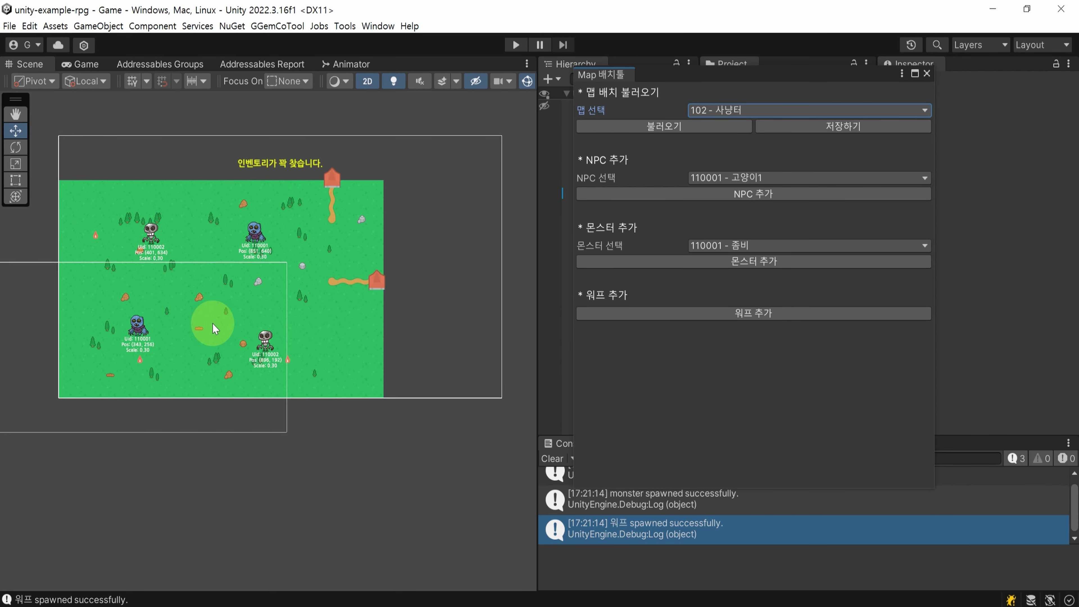
scroll(278, 323, "up", 1)
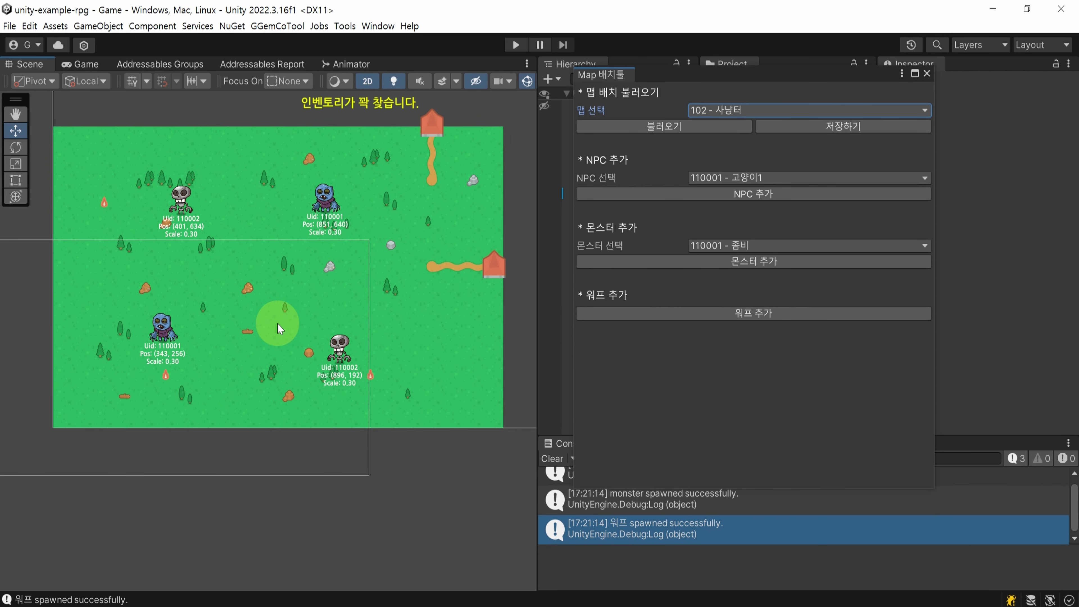
Add monster 110003 - 테스트 좀비 to the map and move it near the centre, at about X 747, Y 383.
left_click(801, 246)
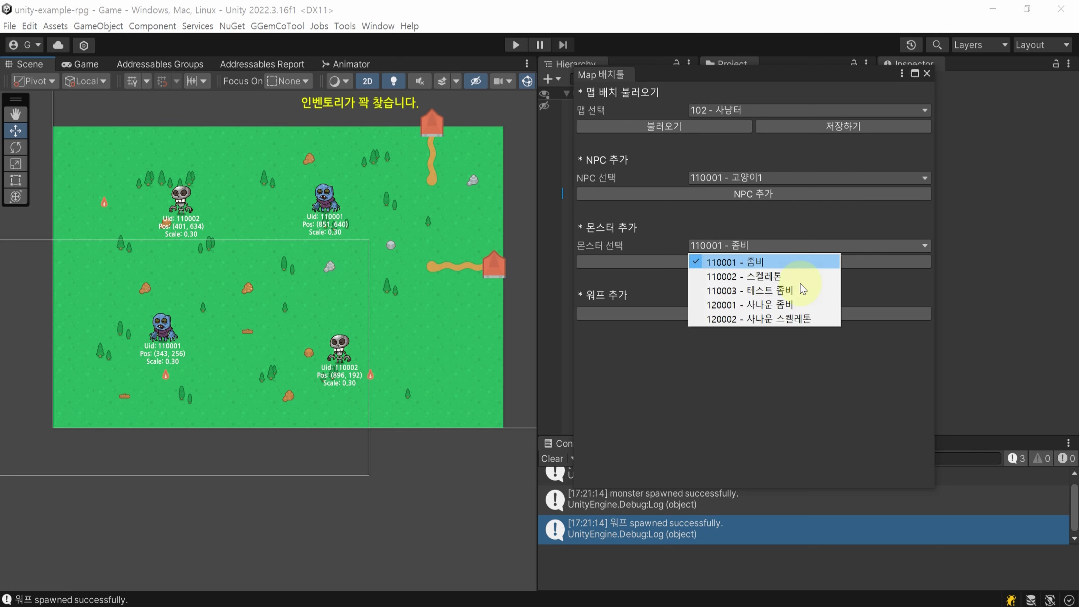
left_click(824, 290)
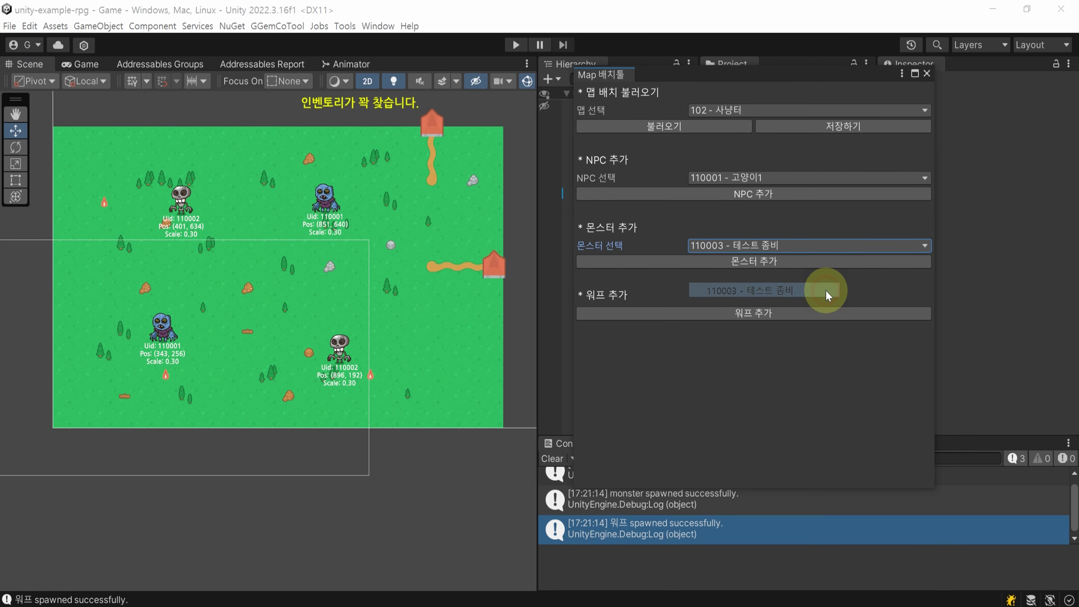
left_click(794, 262)
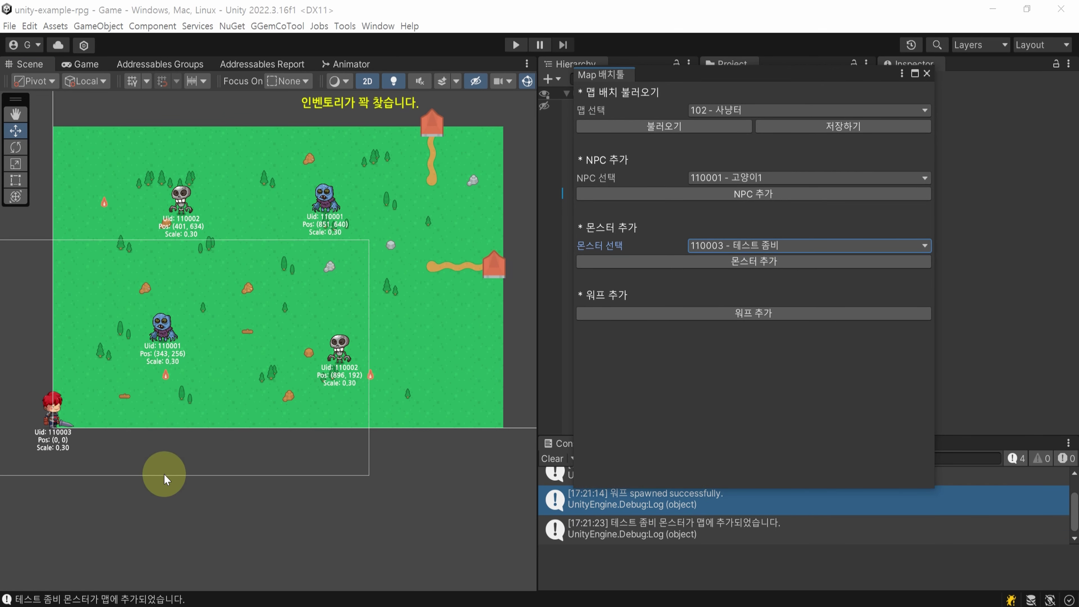
left_click(56, 453)
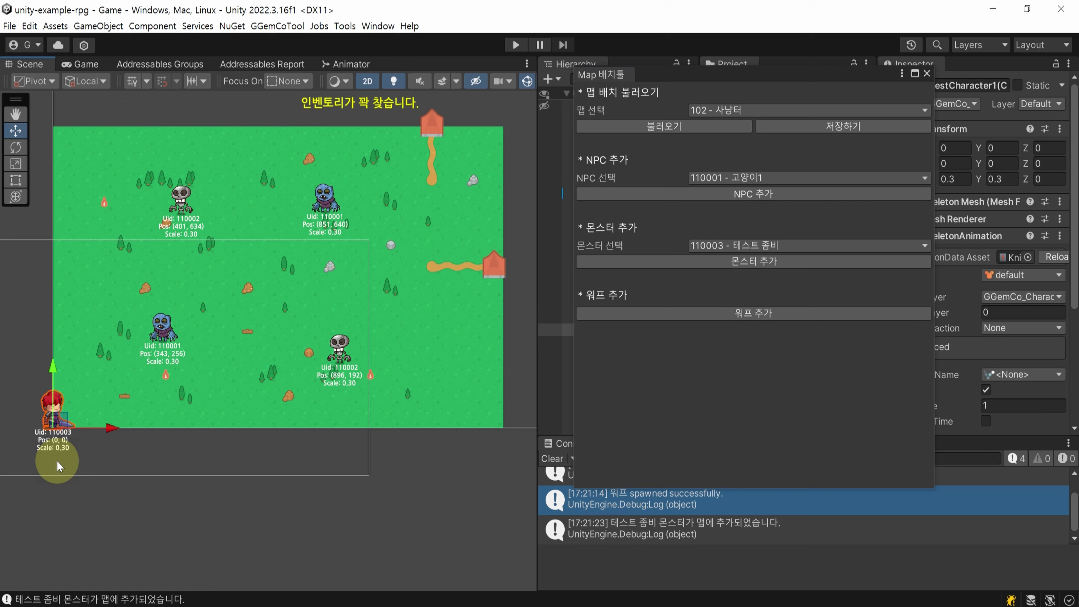
left_click_drag(58, 425, 303, 297)
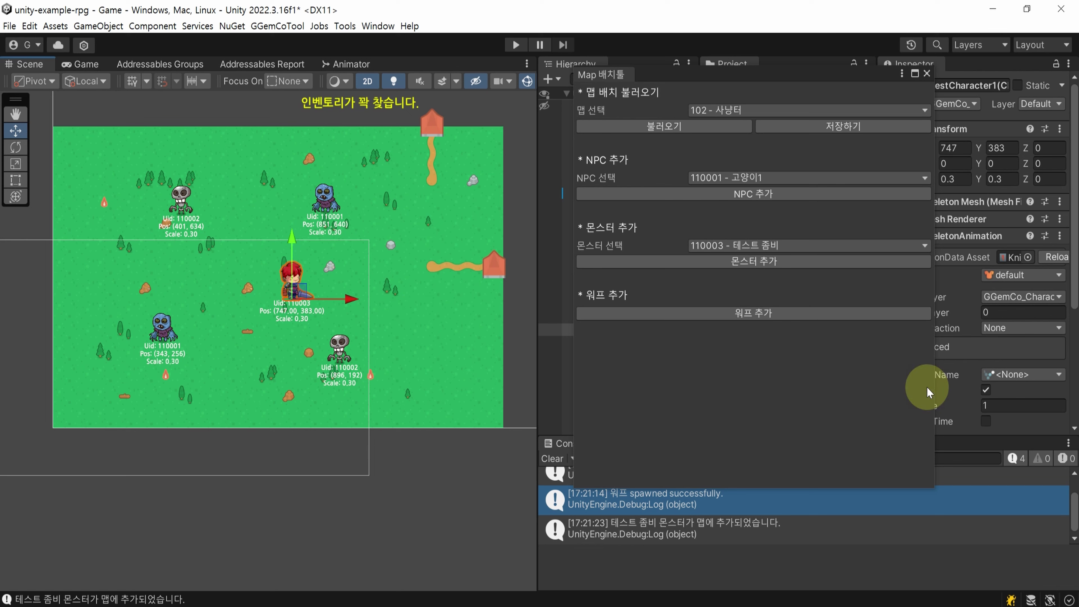
Save the monster placement to the selected map, confirm the save, and close the map placement tool.
left_click(873, 127)
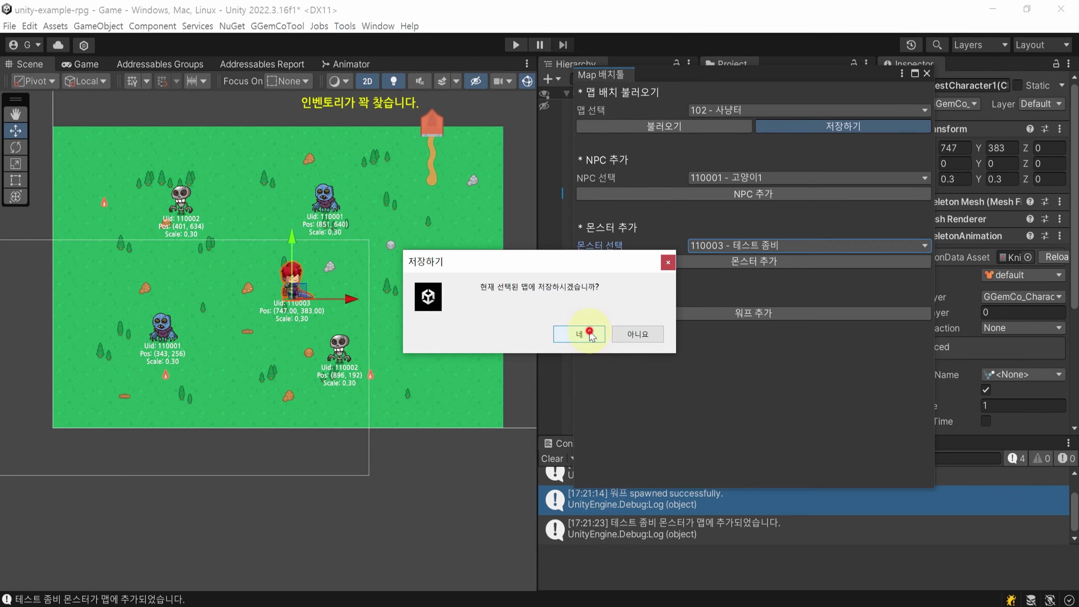
left_click(591, 335)
left_click(633, 335)
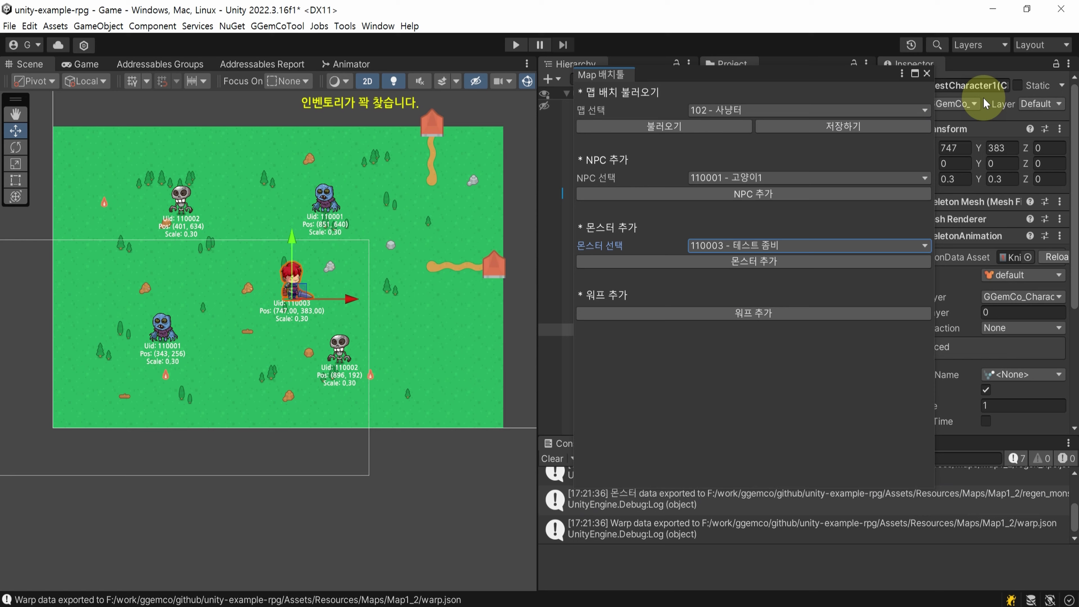
left_click(926, 73)
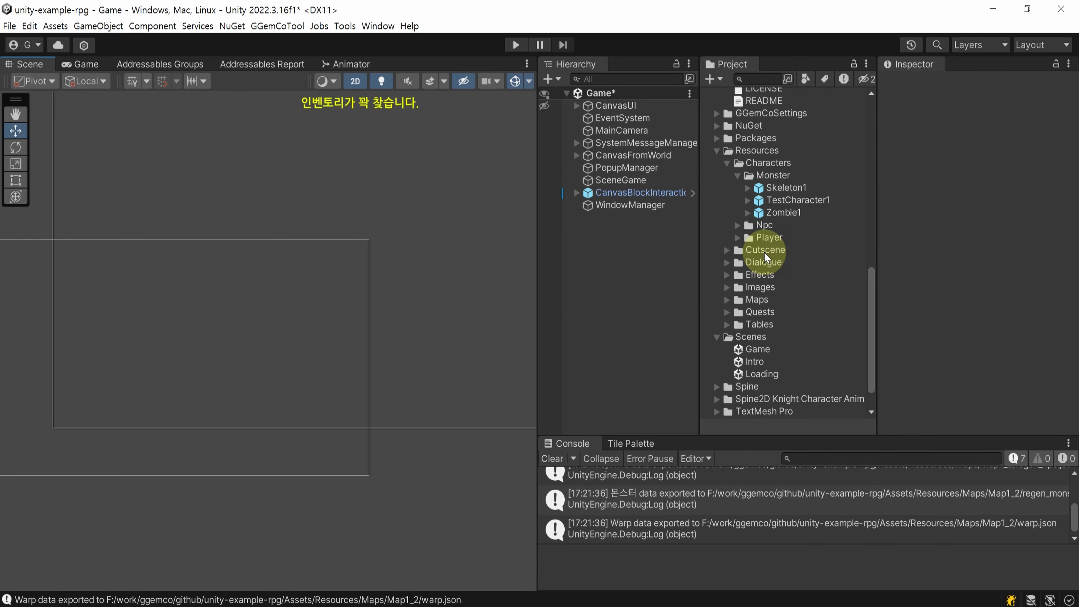
Examine the regen_monster data files in the Map1_1 and Map1_2 folders under Resources/Maps.
left_click(727, 300)
scroll(731, 304, "down", 3)
left_click(813, 257)
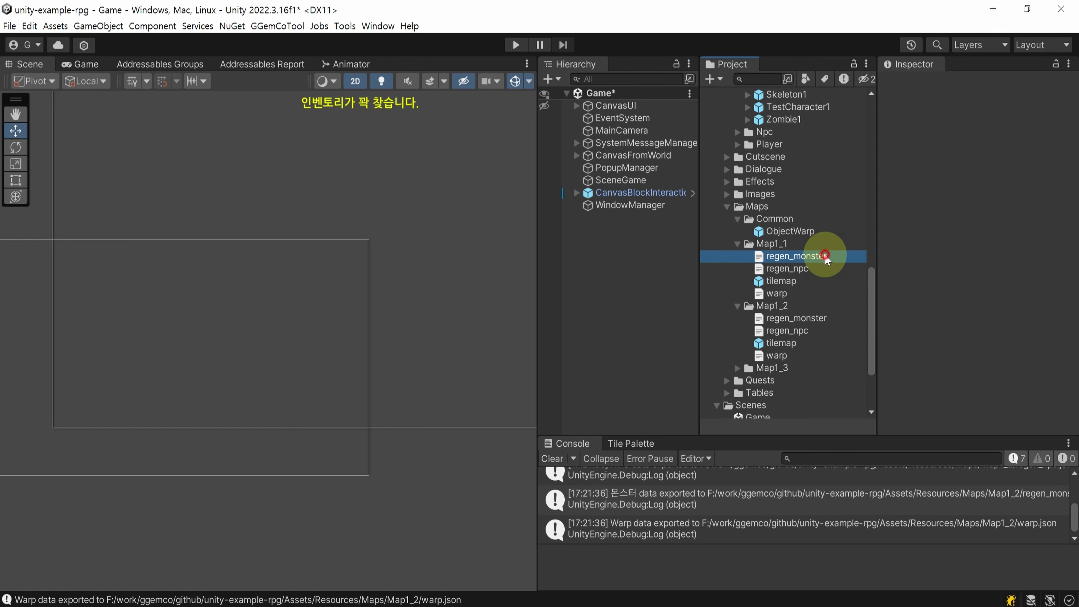
left_click(819, 306)
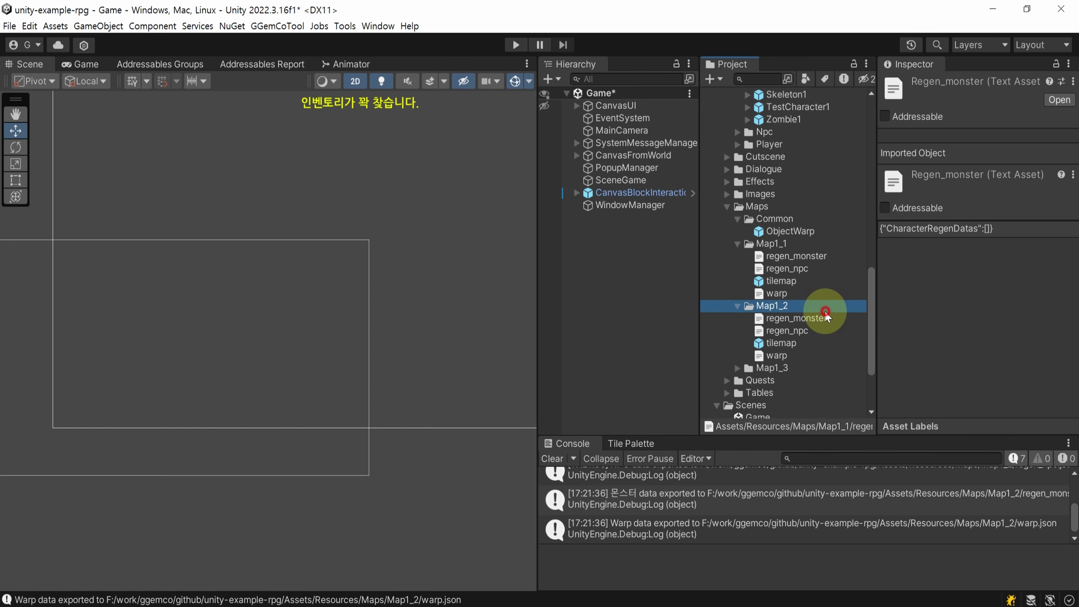
left_click(825, 320)
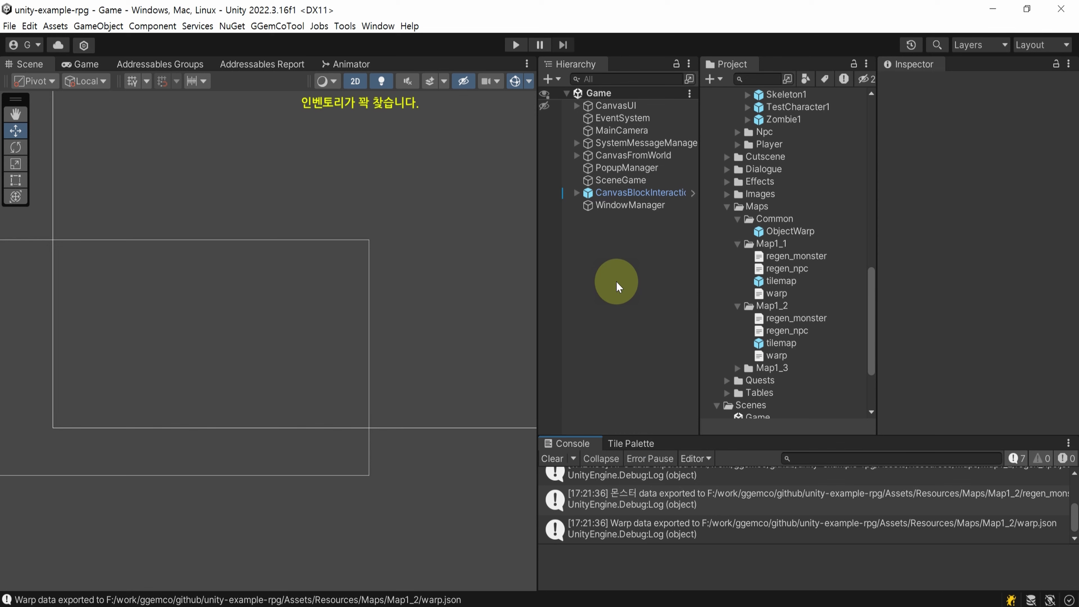
Run the game, continue the saved game from the intro screen, and walk the player up to the 테스트 좀비 monster.
left_click(515, 44)
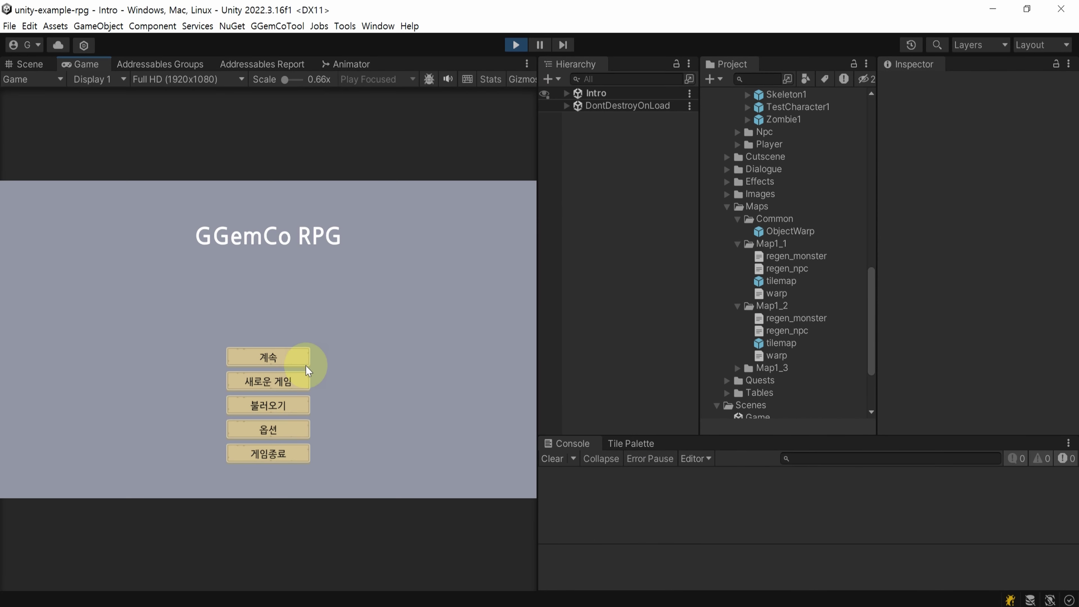
left_click(306, 365)
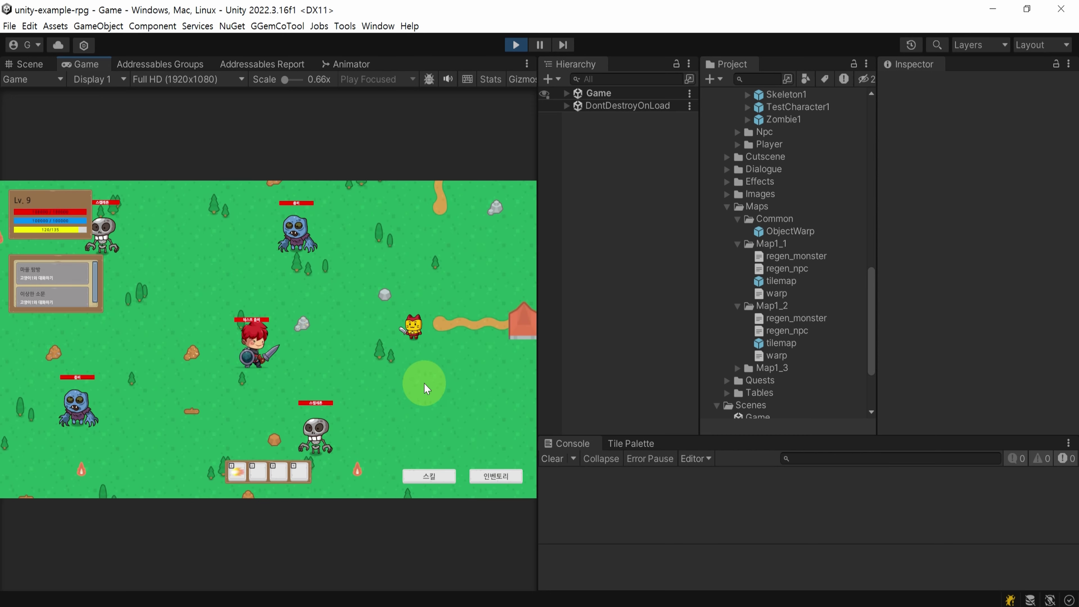
left_click(412, 361)
key("a")
key("s")
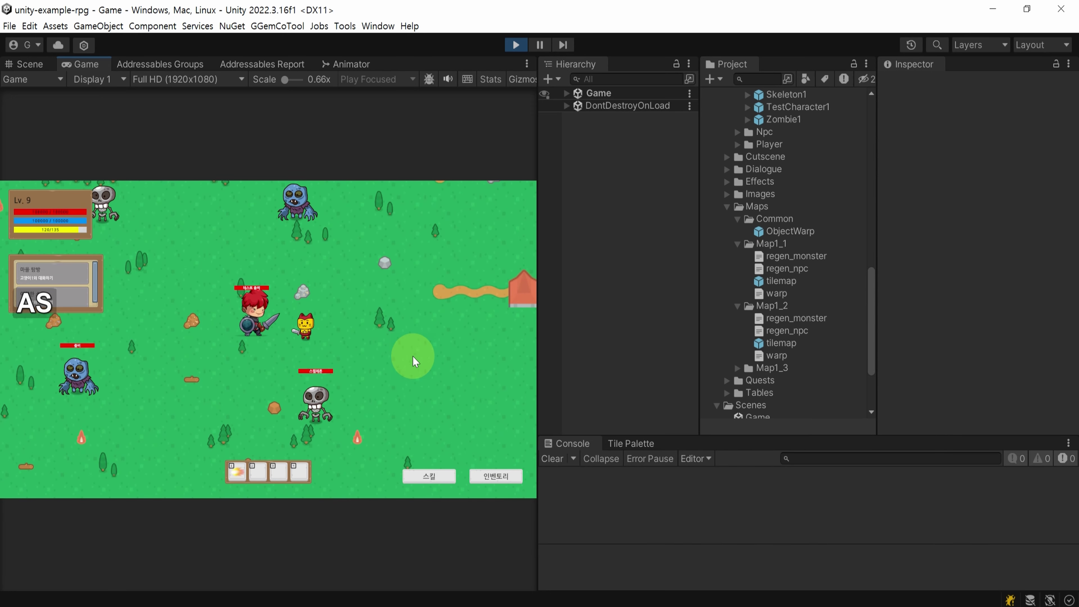
Attack the 테스트 좀비 monster repeatedly while moving around it to test its movement and combat animations.
key("space")
key("d")
key("d")
key("a")
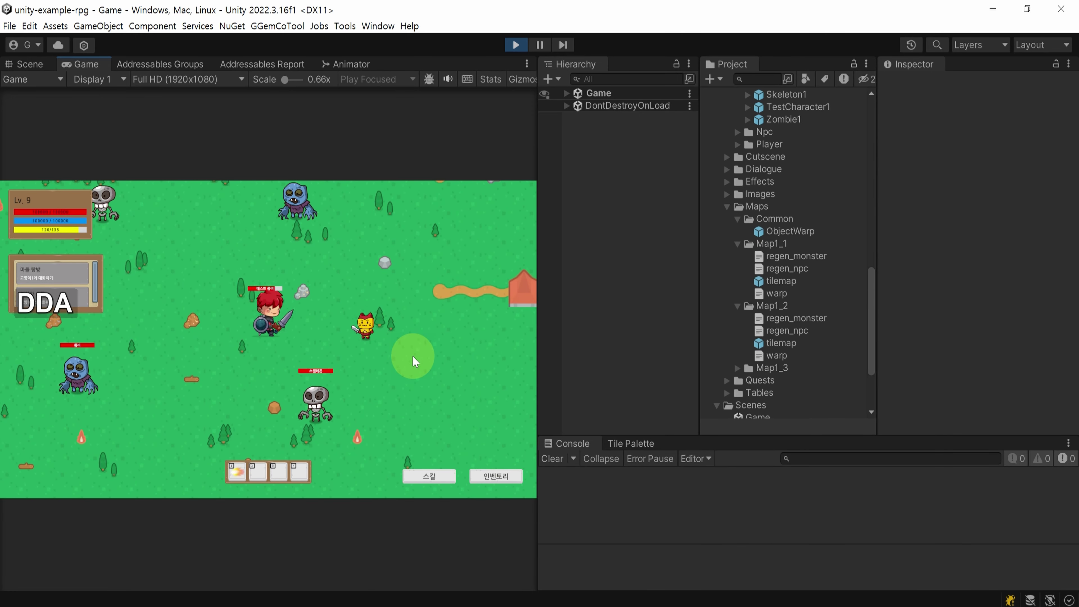
key("d")
key("w")
key("d")
key("s")
key("a")
key("space")
key("d")
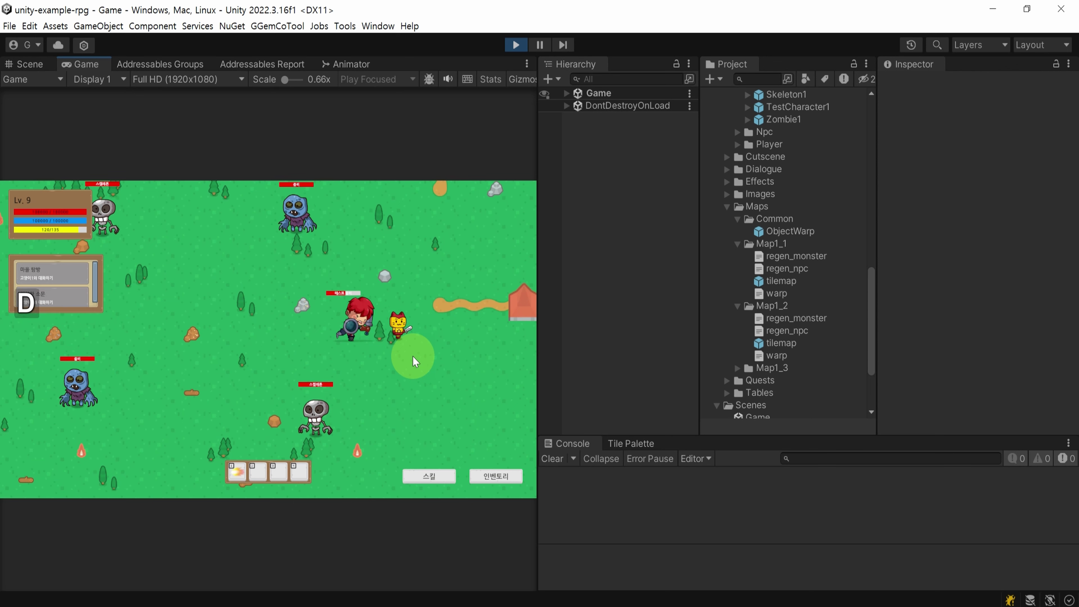
key("a")
key("a")
key("space")
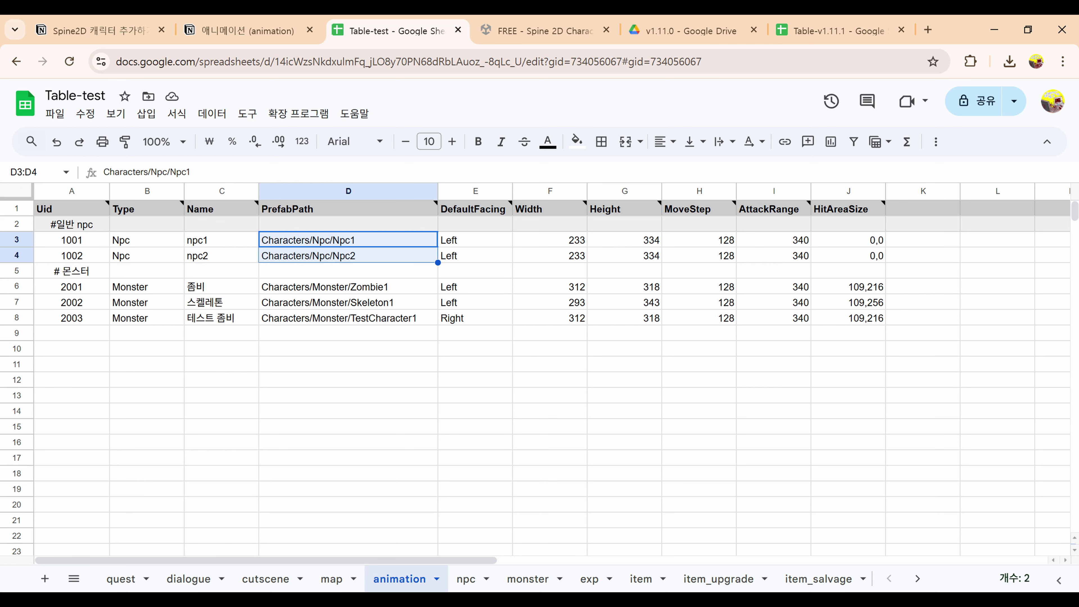
Compare the animation sheet's Uid and PrefabPath with the SpineUid columns in the npc and monster sheets, checking regen_npc in Unity.
key("ctrl+shift+Page_Down")
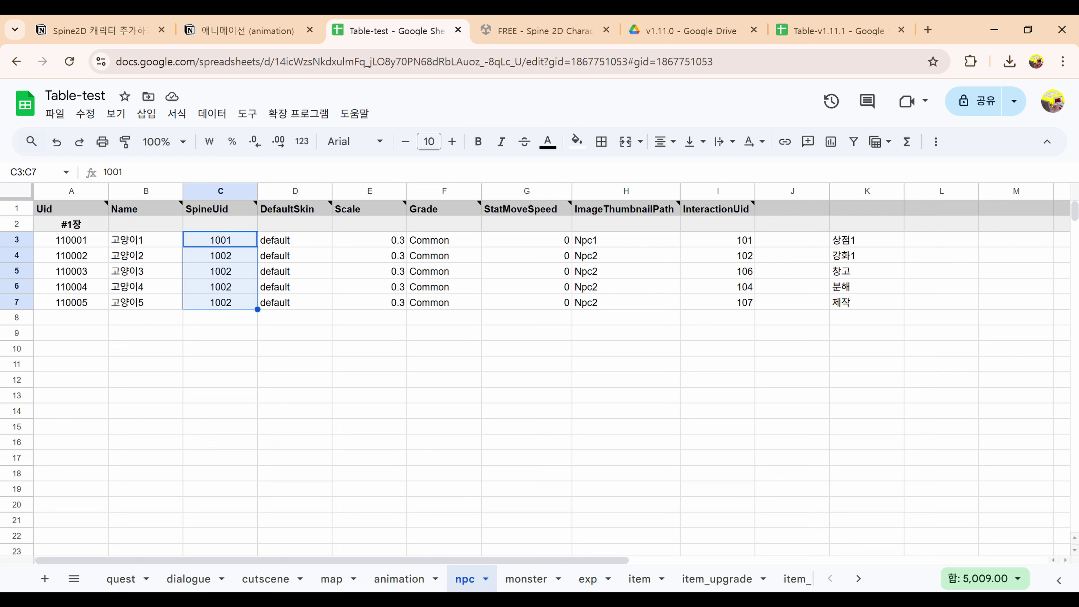
key("alt+Tab")
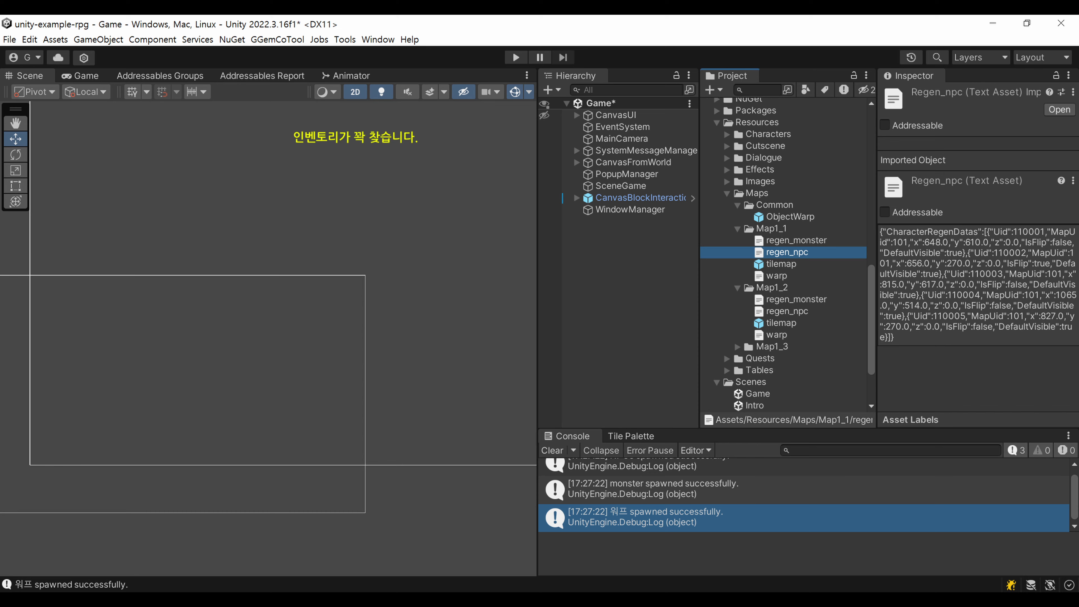
key("alt+Tab")
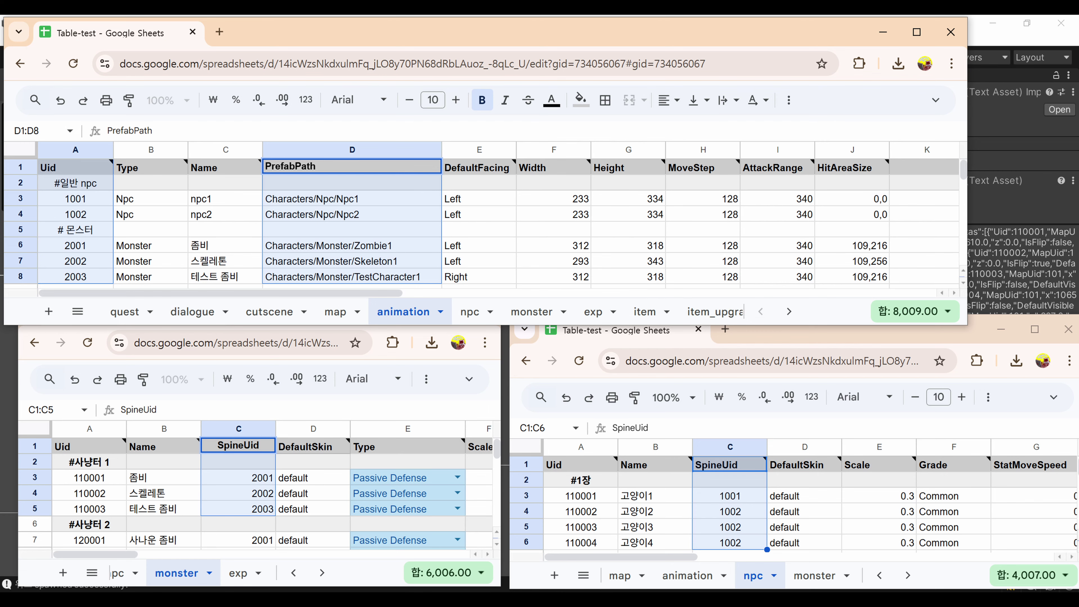